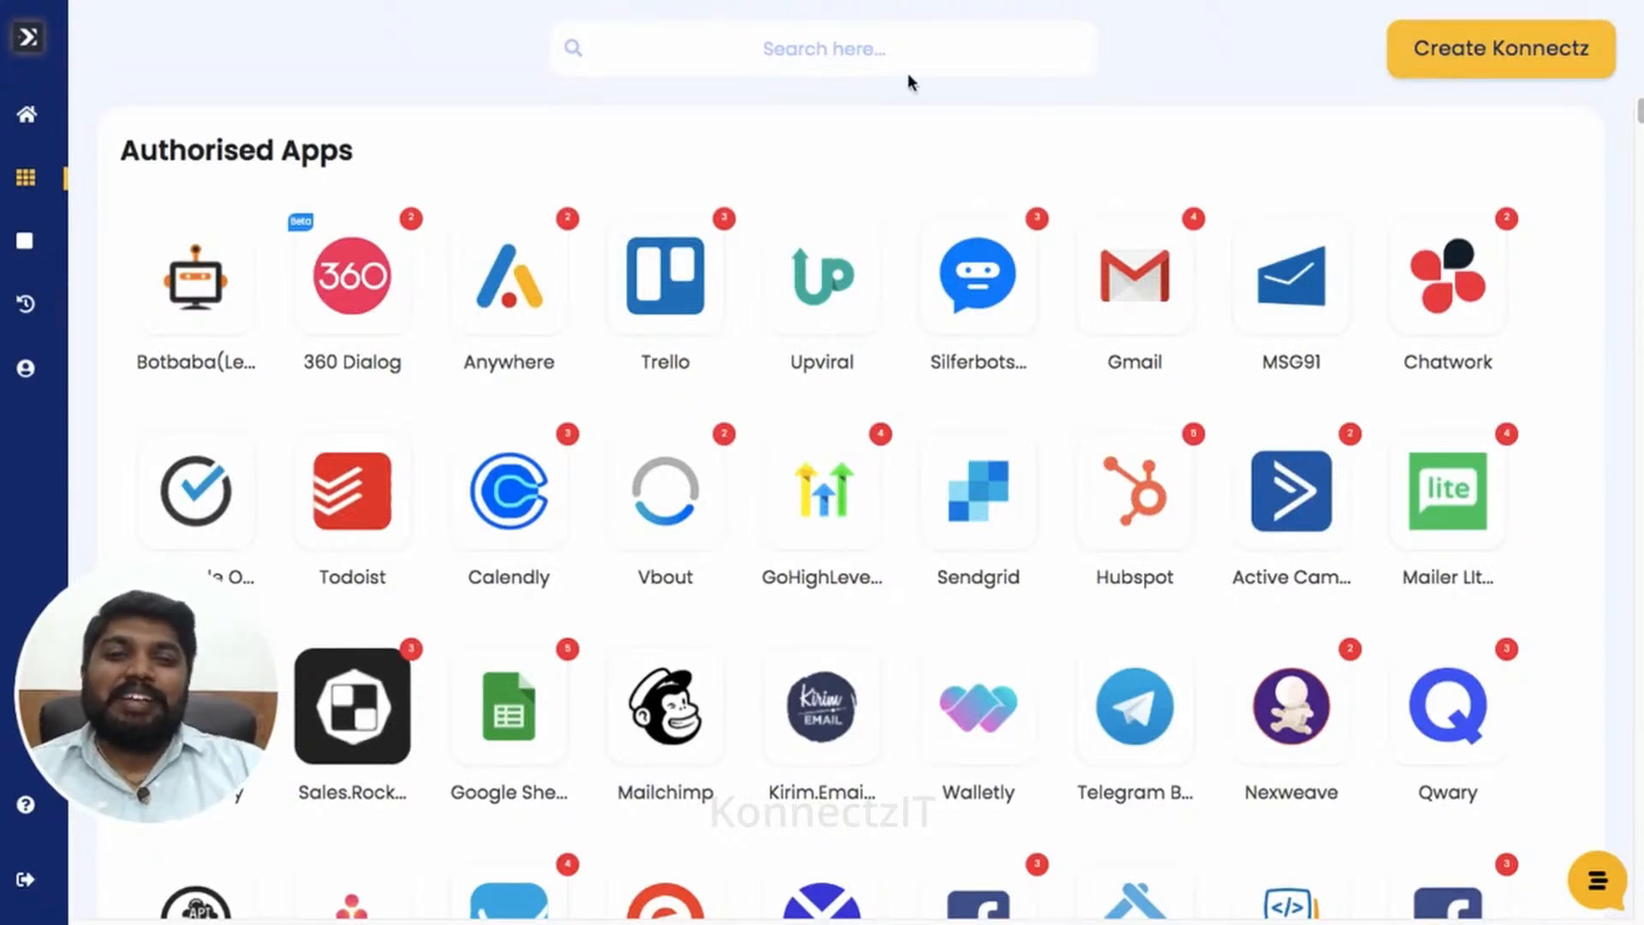
- Filter the apps to 'air' and bring up Airtable's Add Account token prompt
left_click(803, 45)
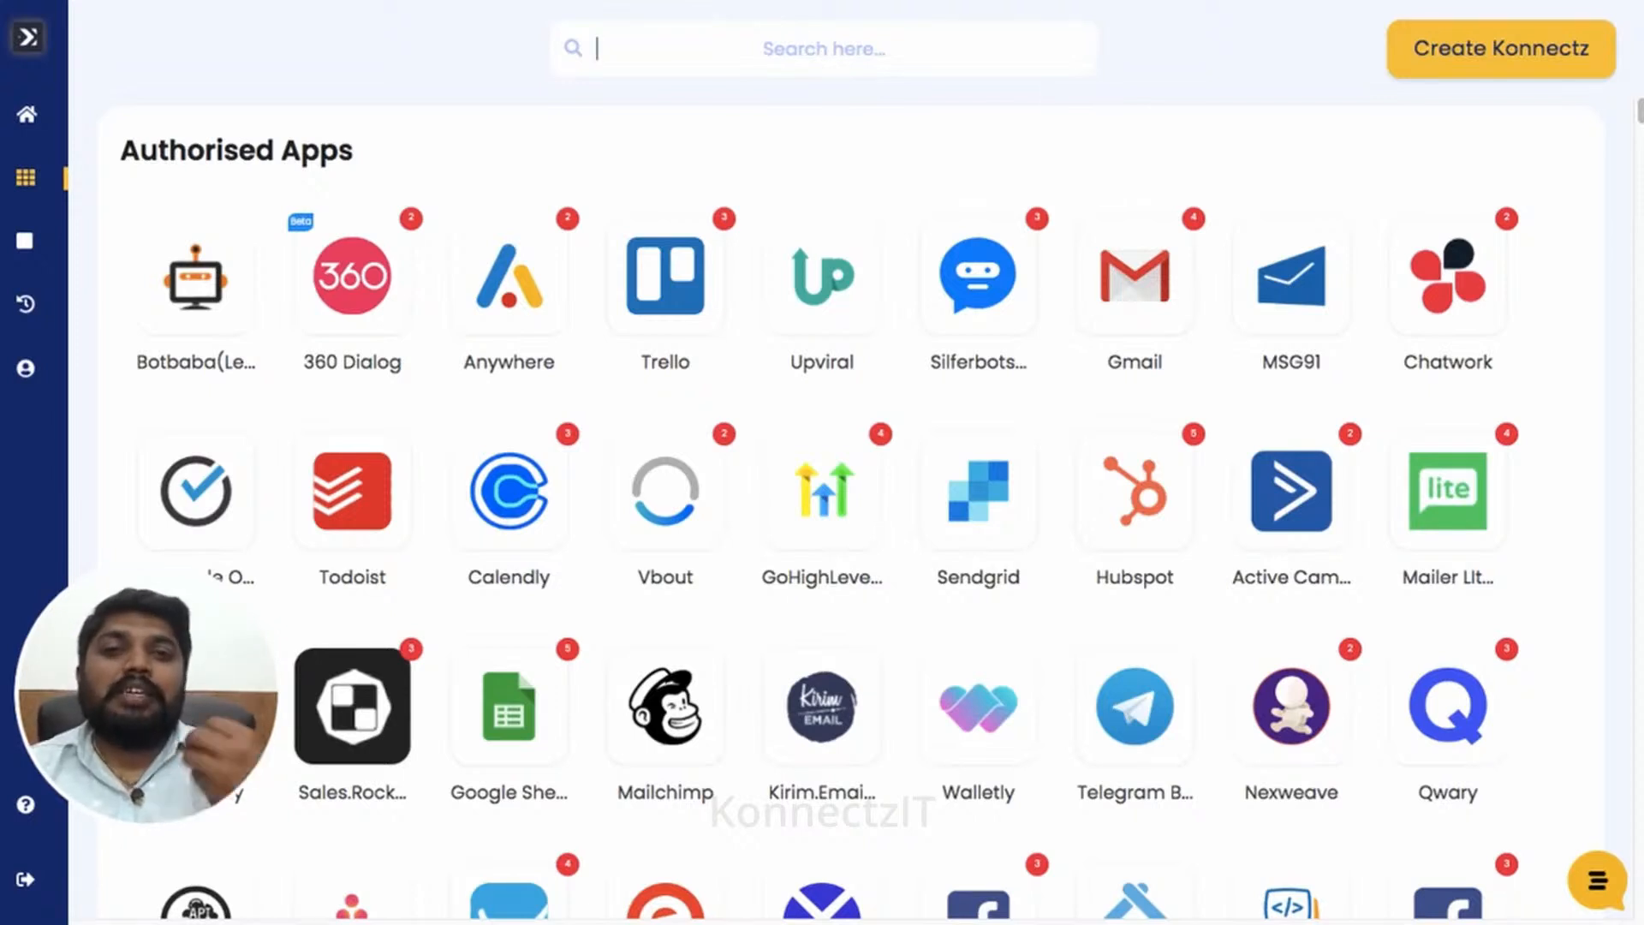
type("air")
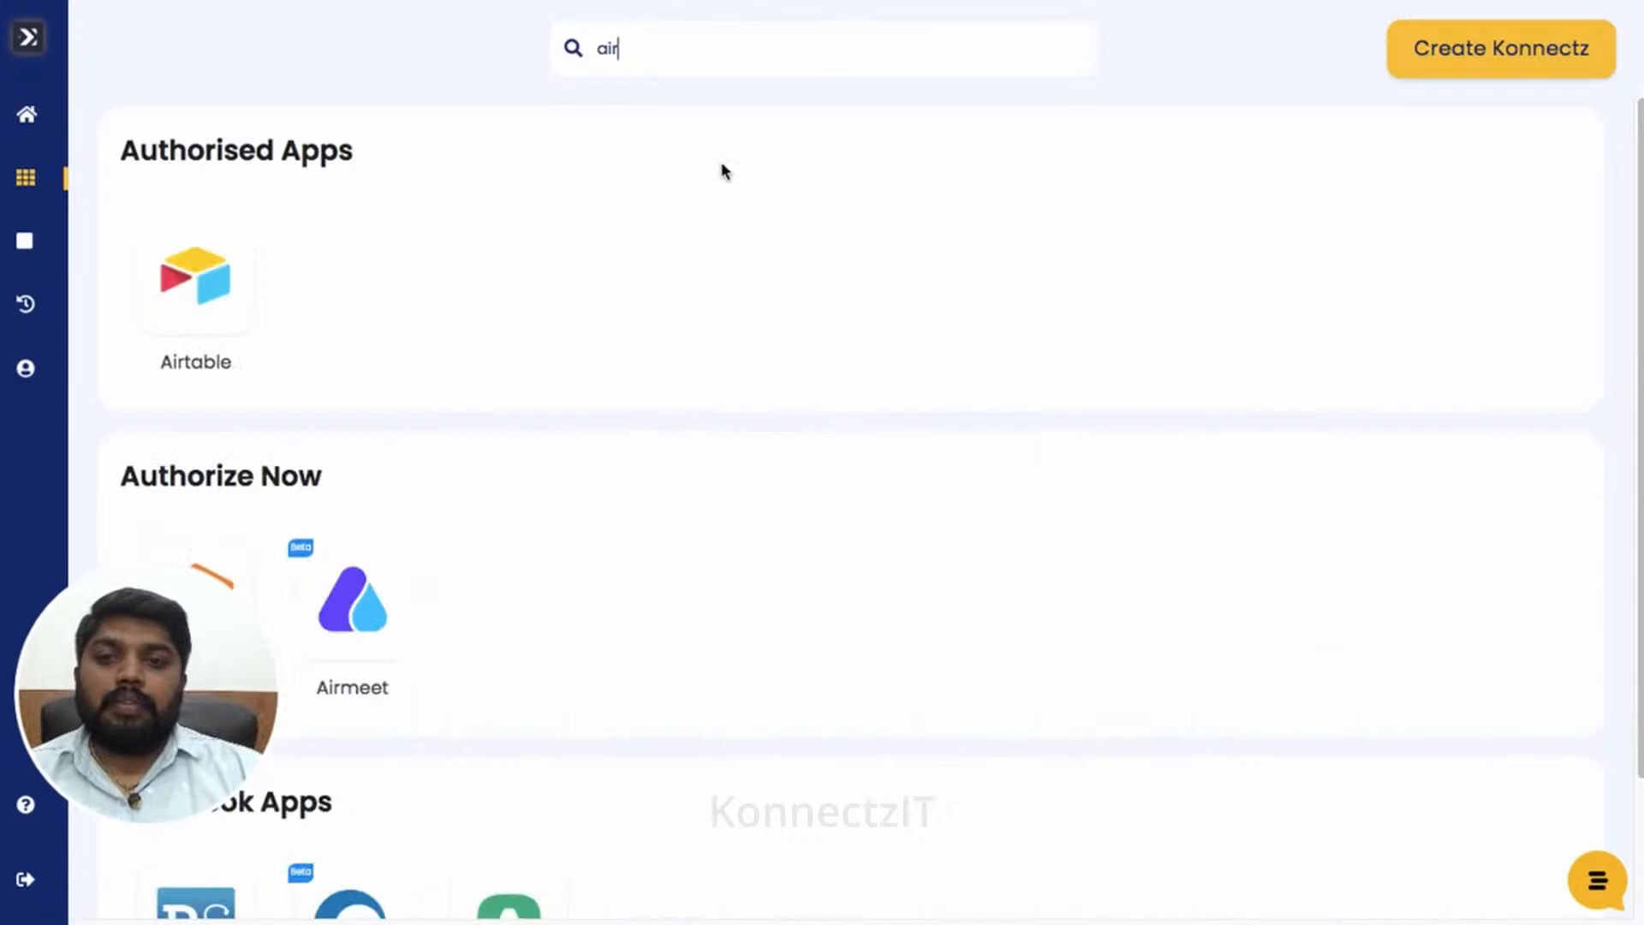
left_click(213, 293)
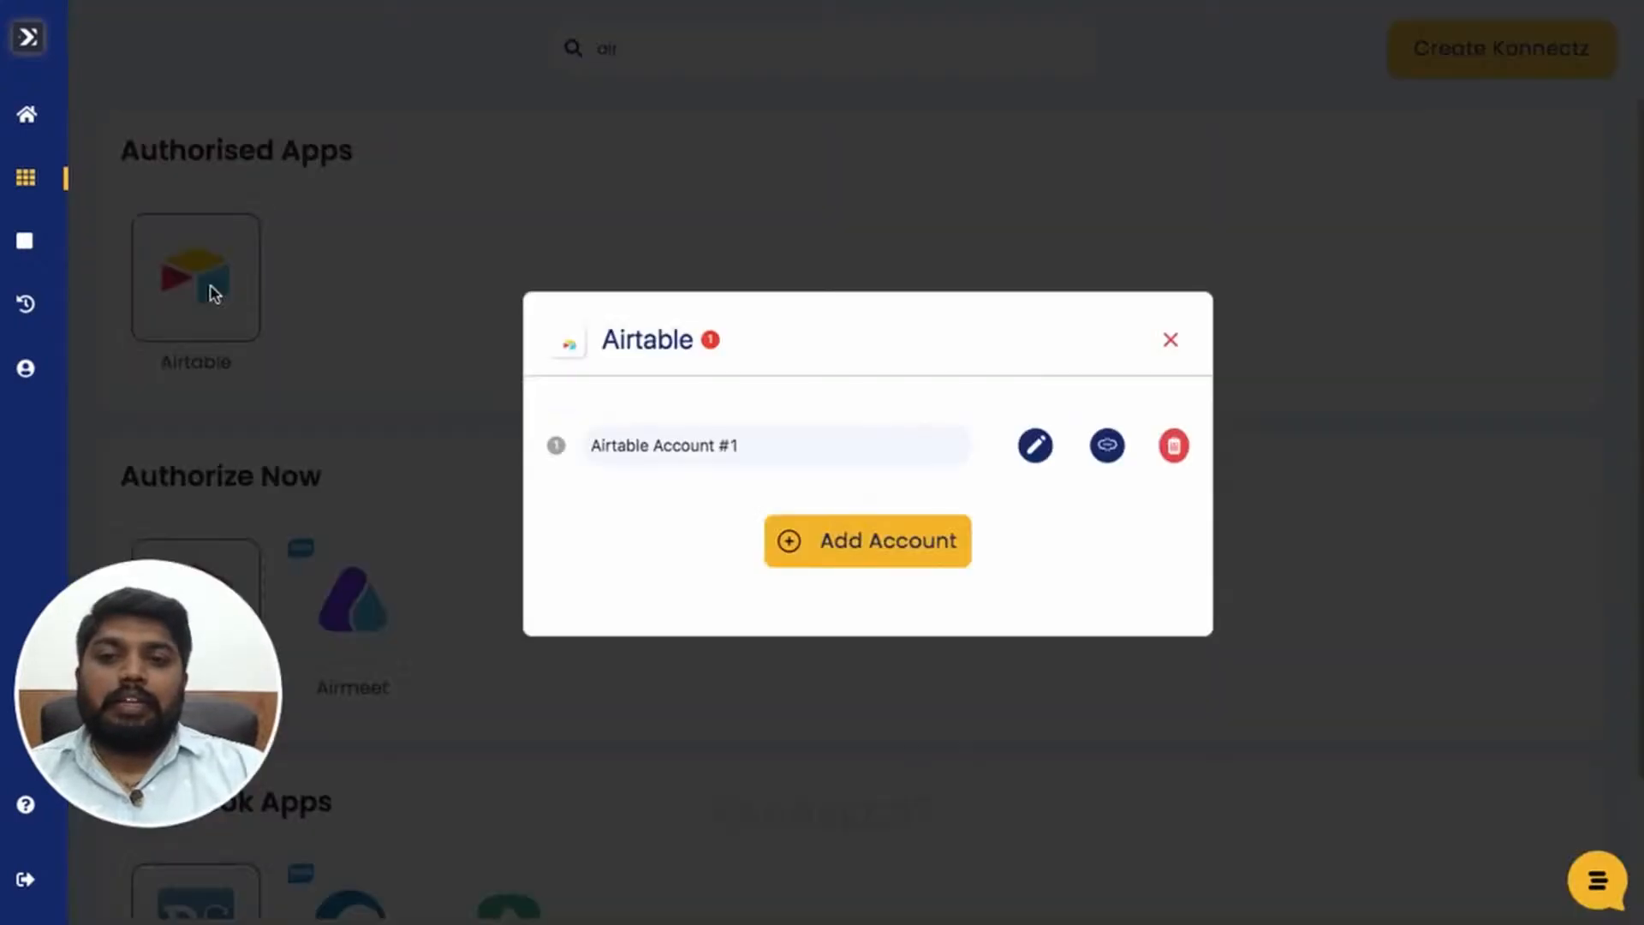
left_click(856, 545)
left_click(681, 526)
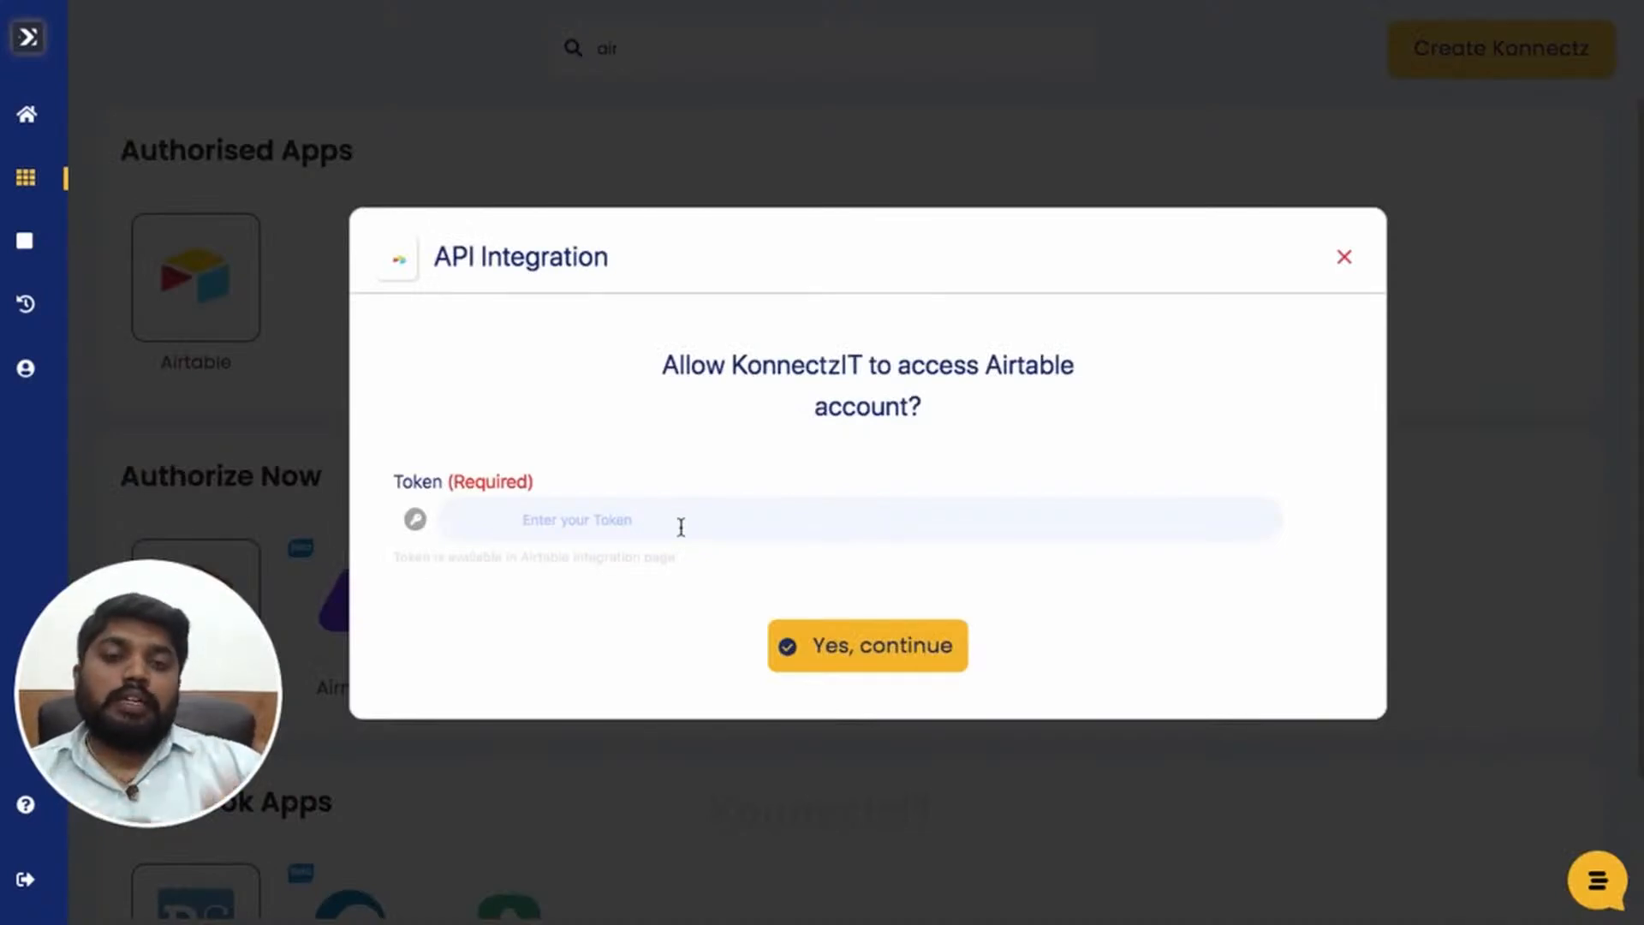
- In Airtable's Developer hub, start a new personal access token named 'KonnectzIt Demo'
mouse_move(1494, 1)
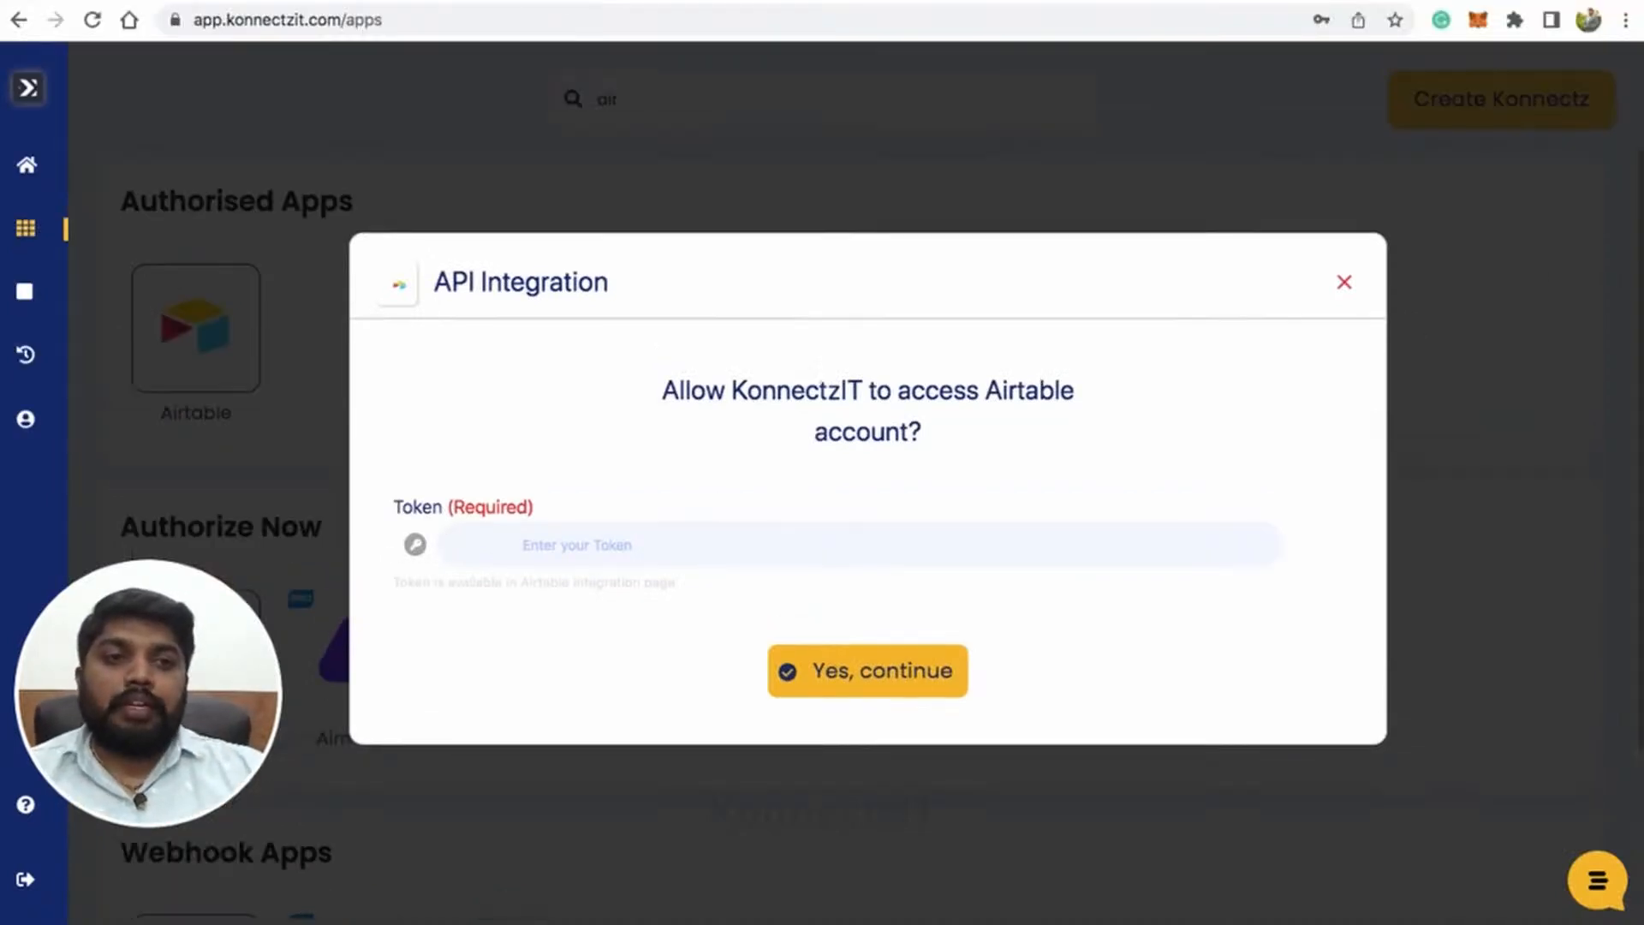
left_click(1325, 2)
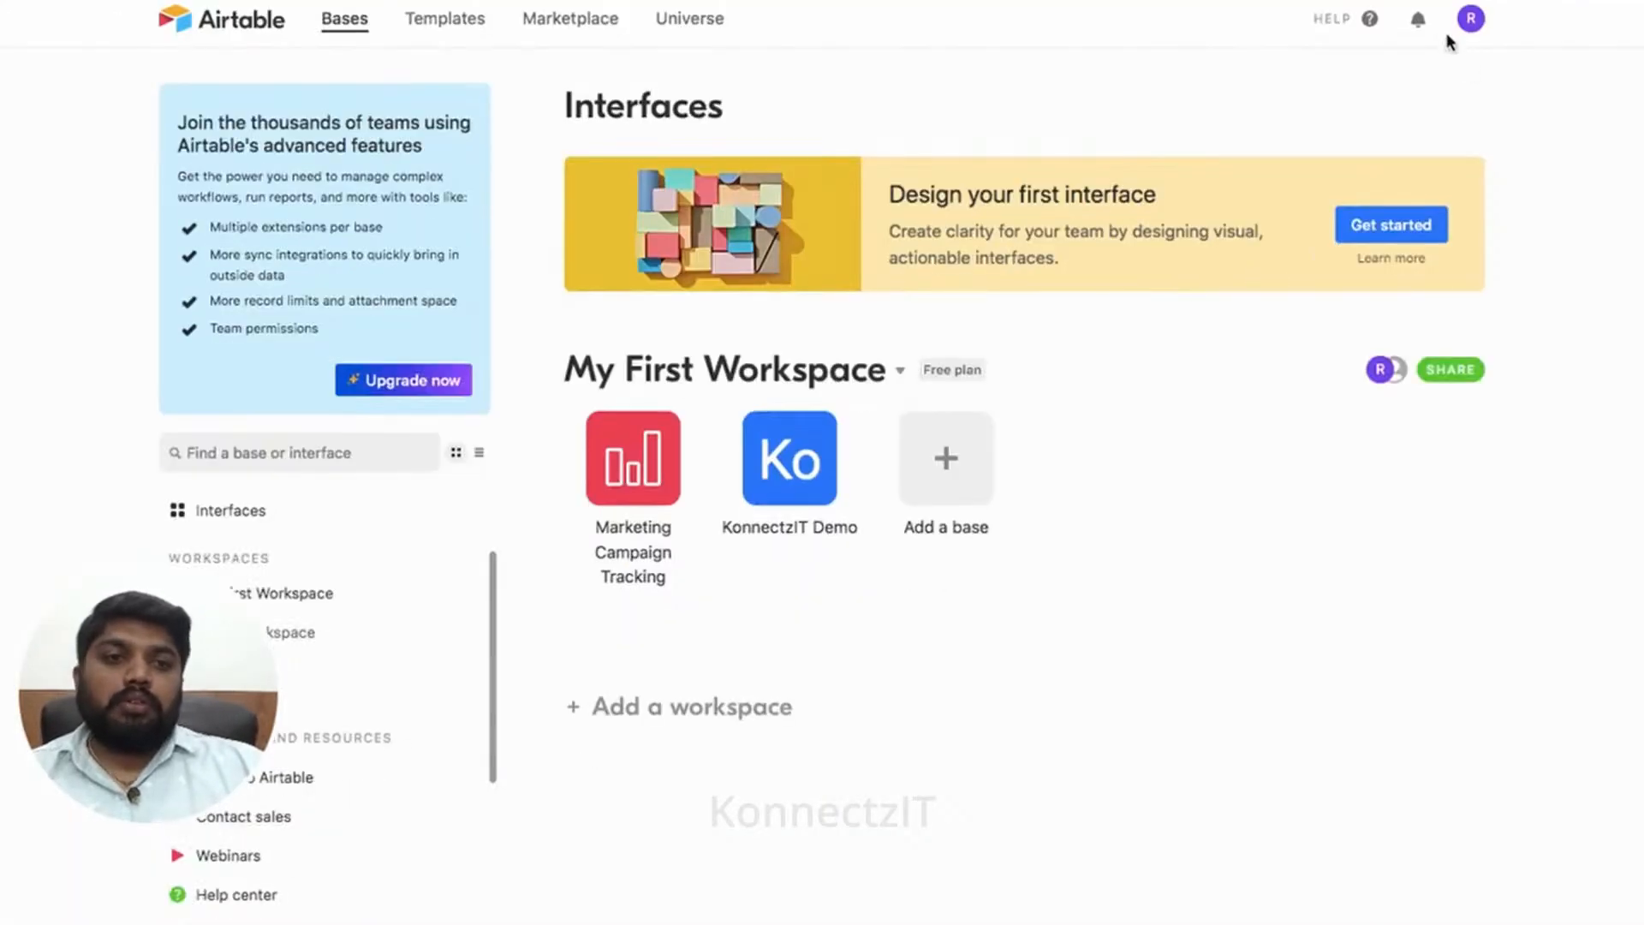
left_click(1471, 19)
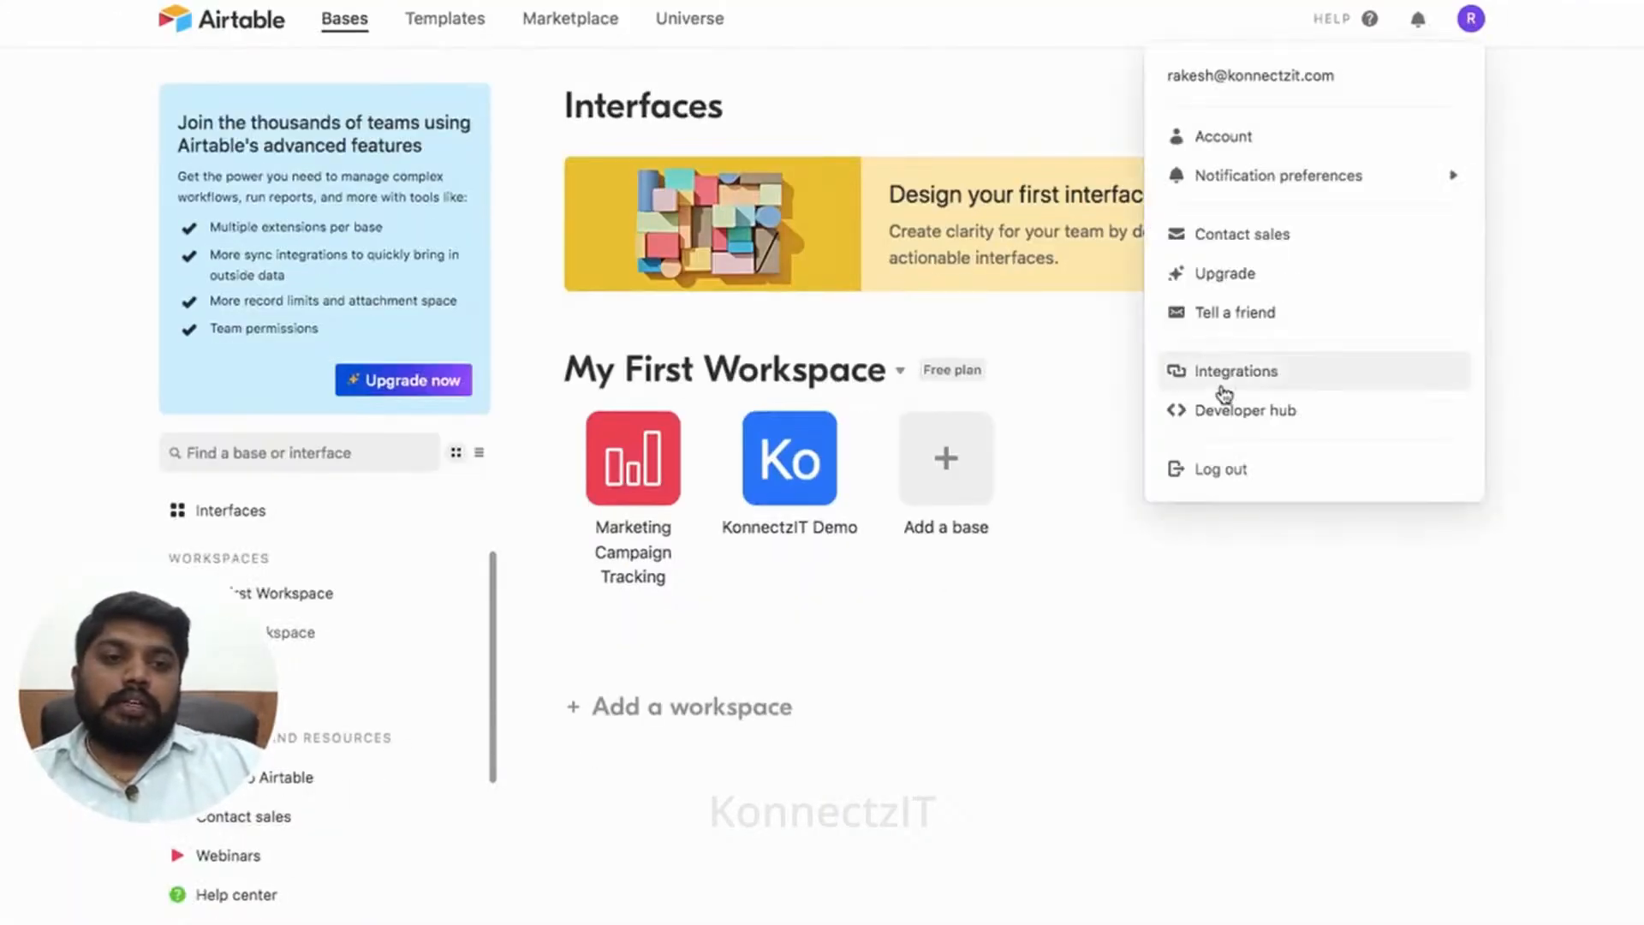
left_click(1249, 410)
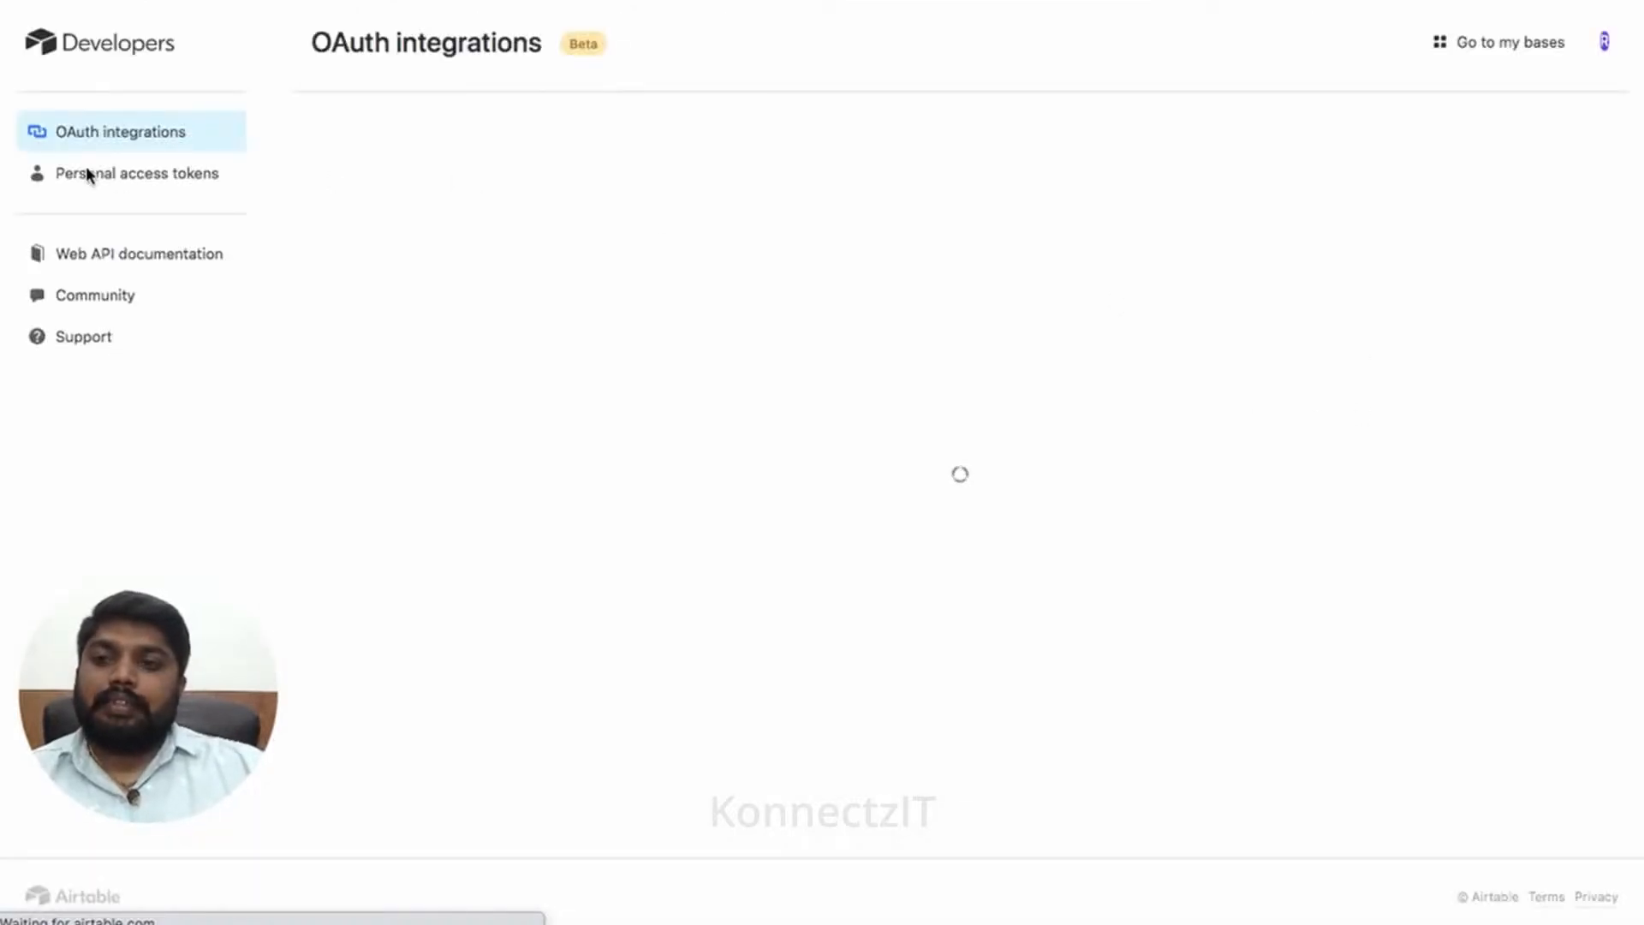
left_click(95, 177)
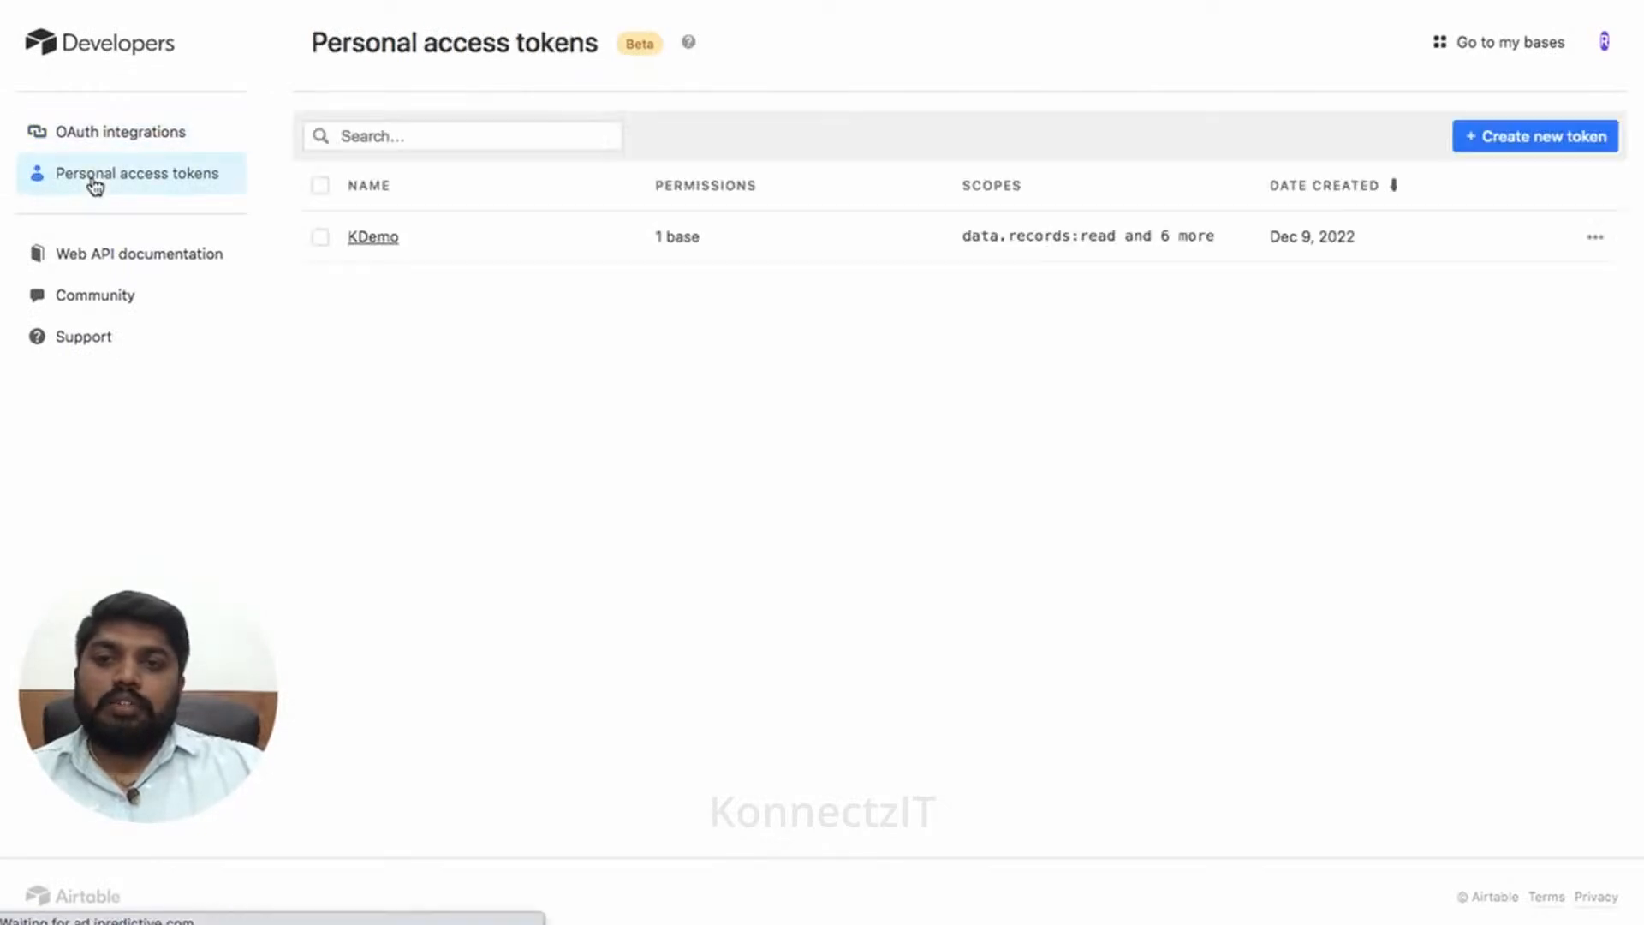
left_click(1546, 145)
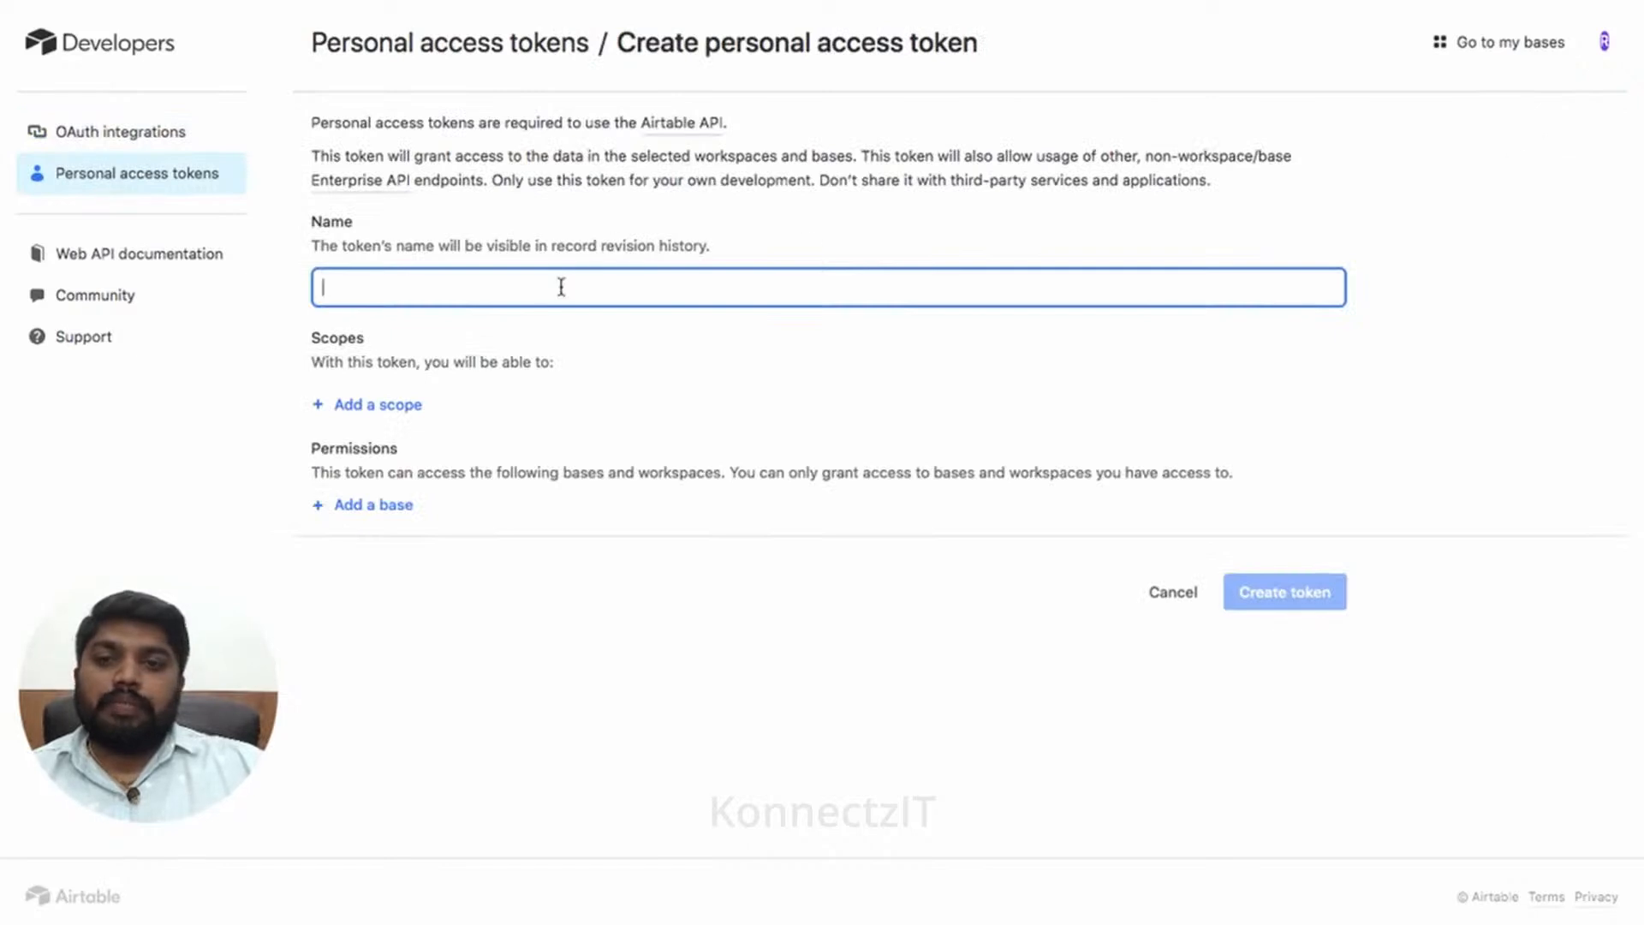
type("KonnectzIt Demo")
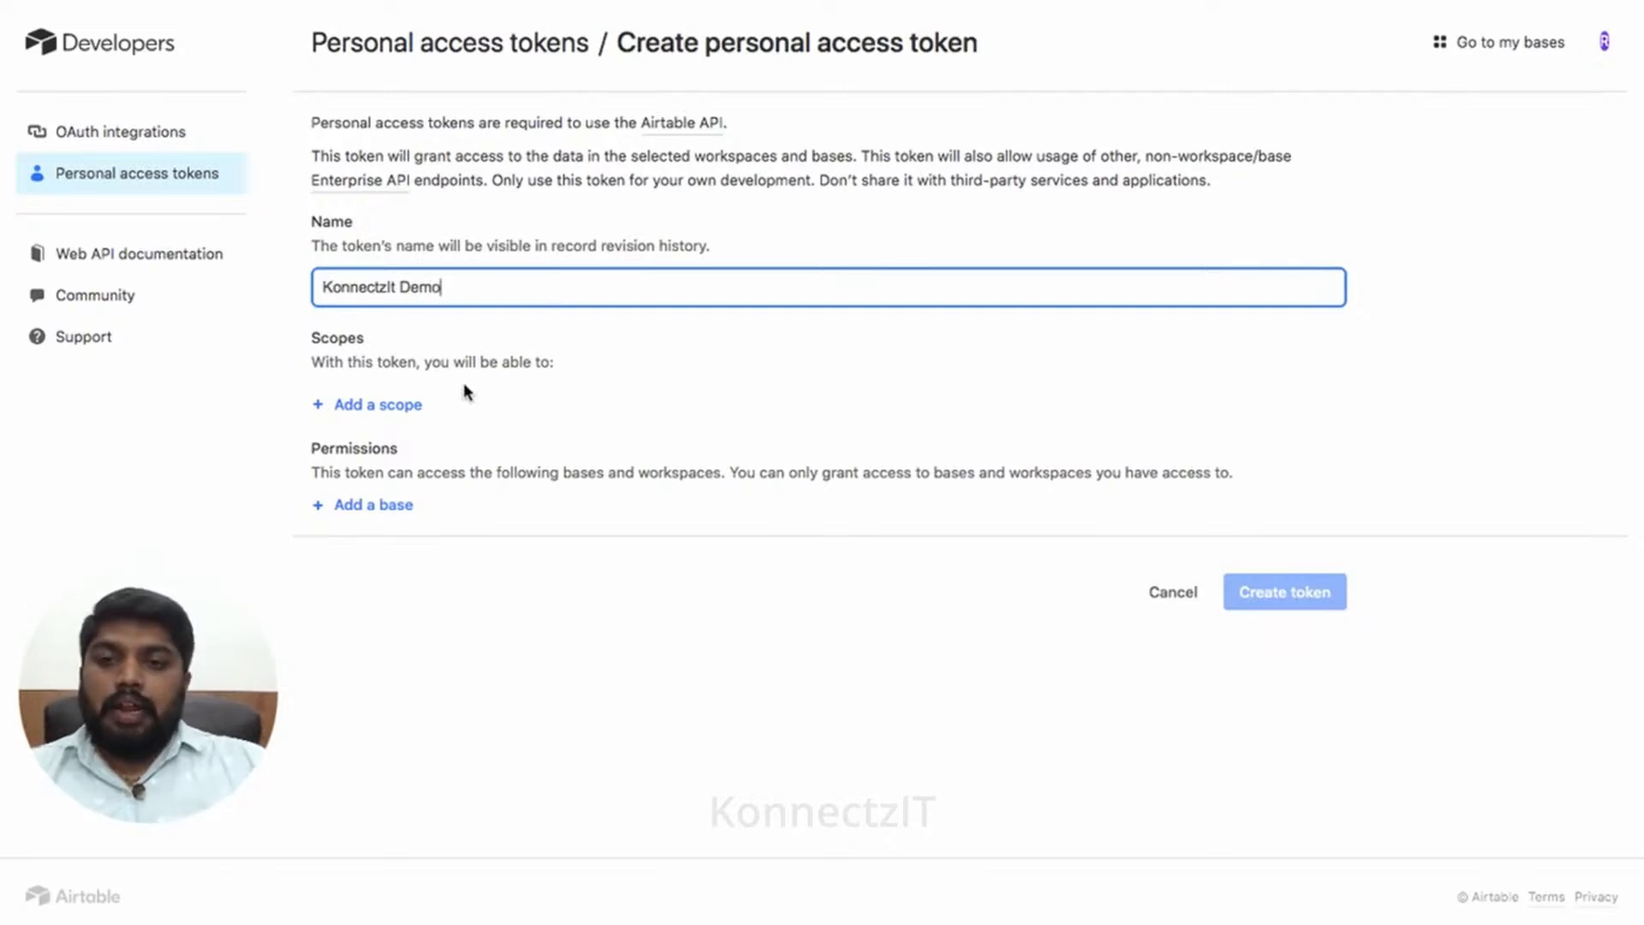
- Grant scopes webhook:manage, data.records, data.recordComments and schema.bases read/write
left_click(407, 403)
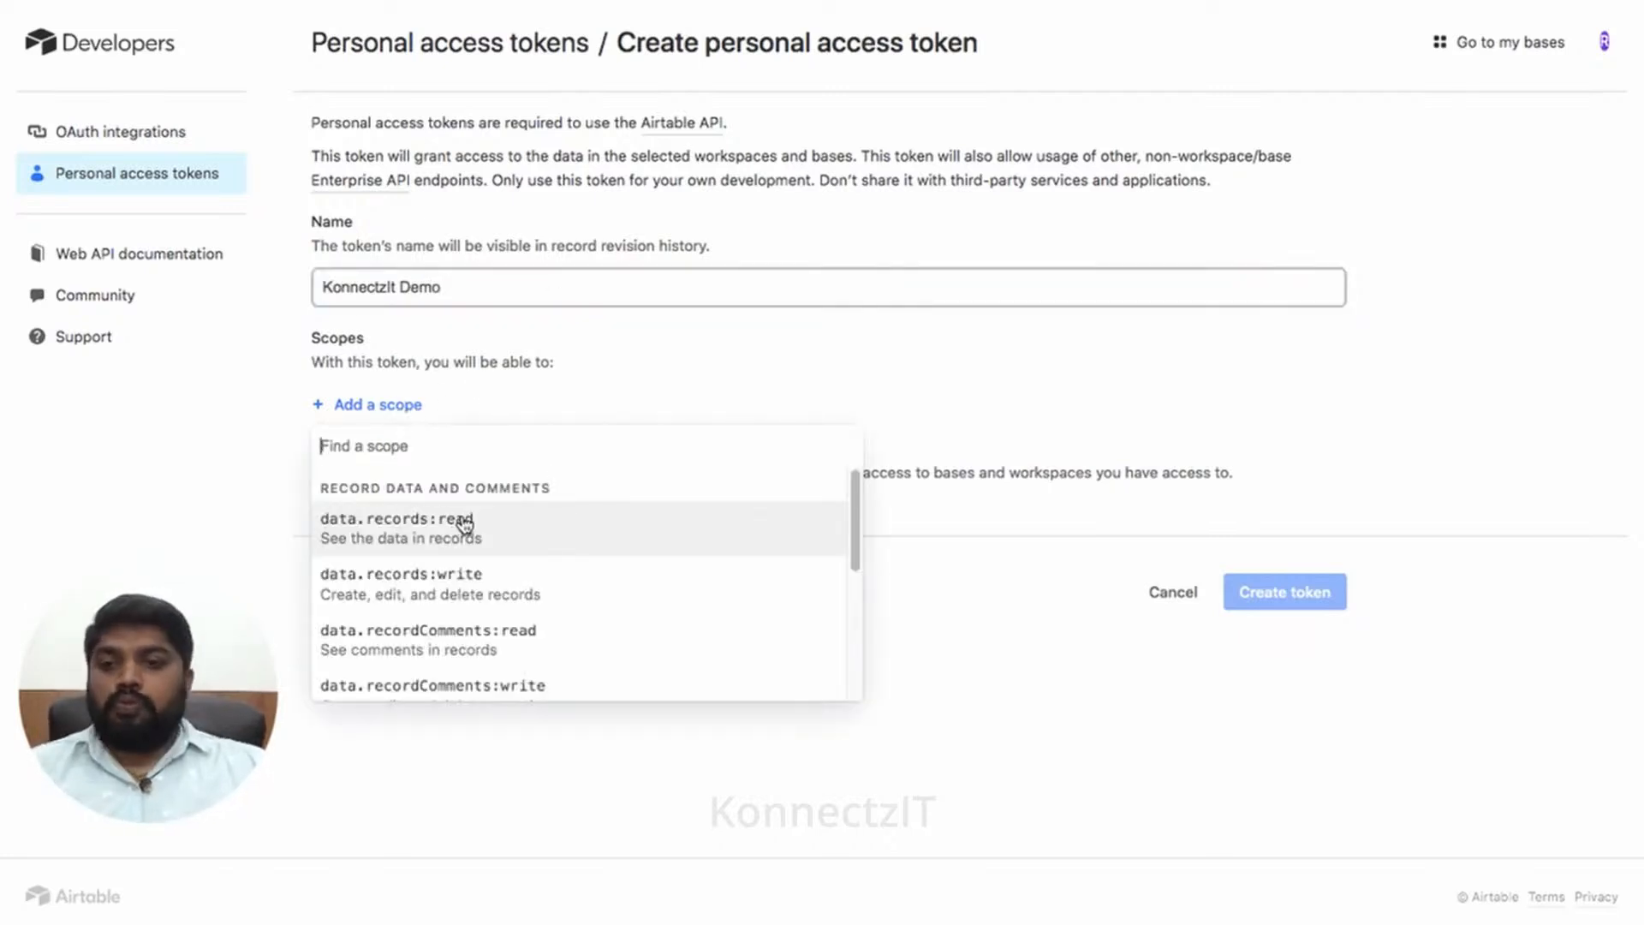
scroll(477, 525, "down", 10)
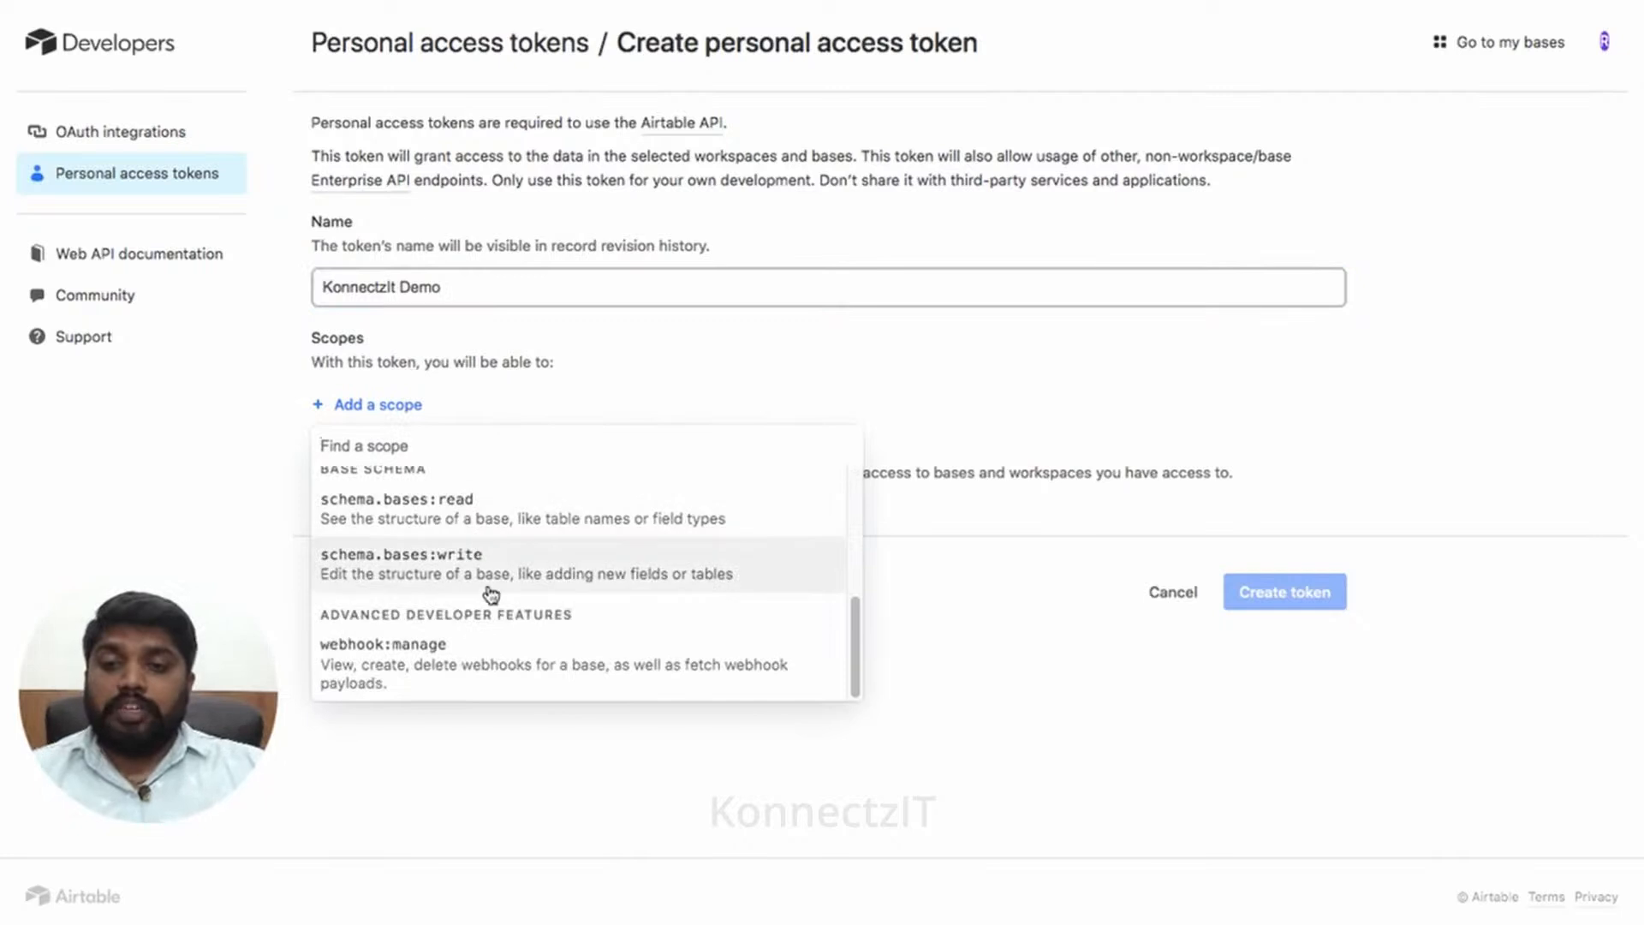
left_click(424, 670)
left_click(377, 455)
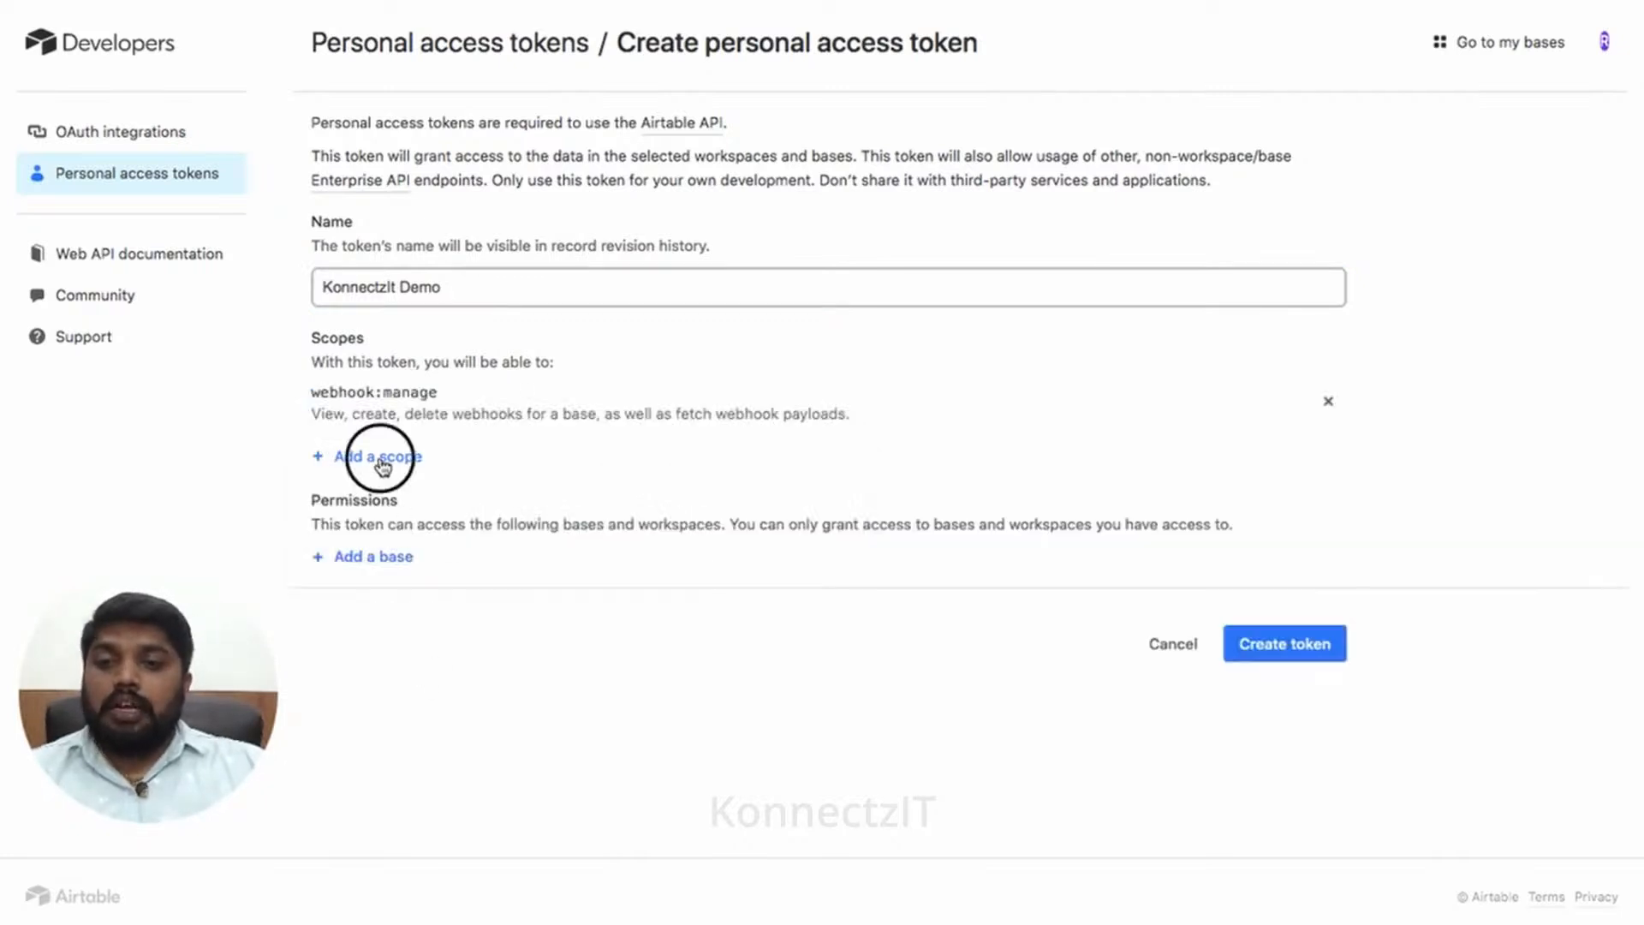
left_click(400, 575)
left_click(396, 510)
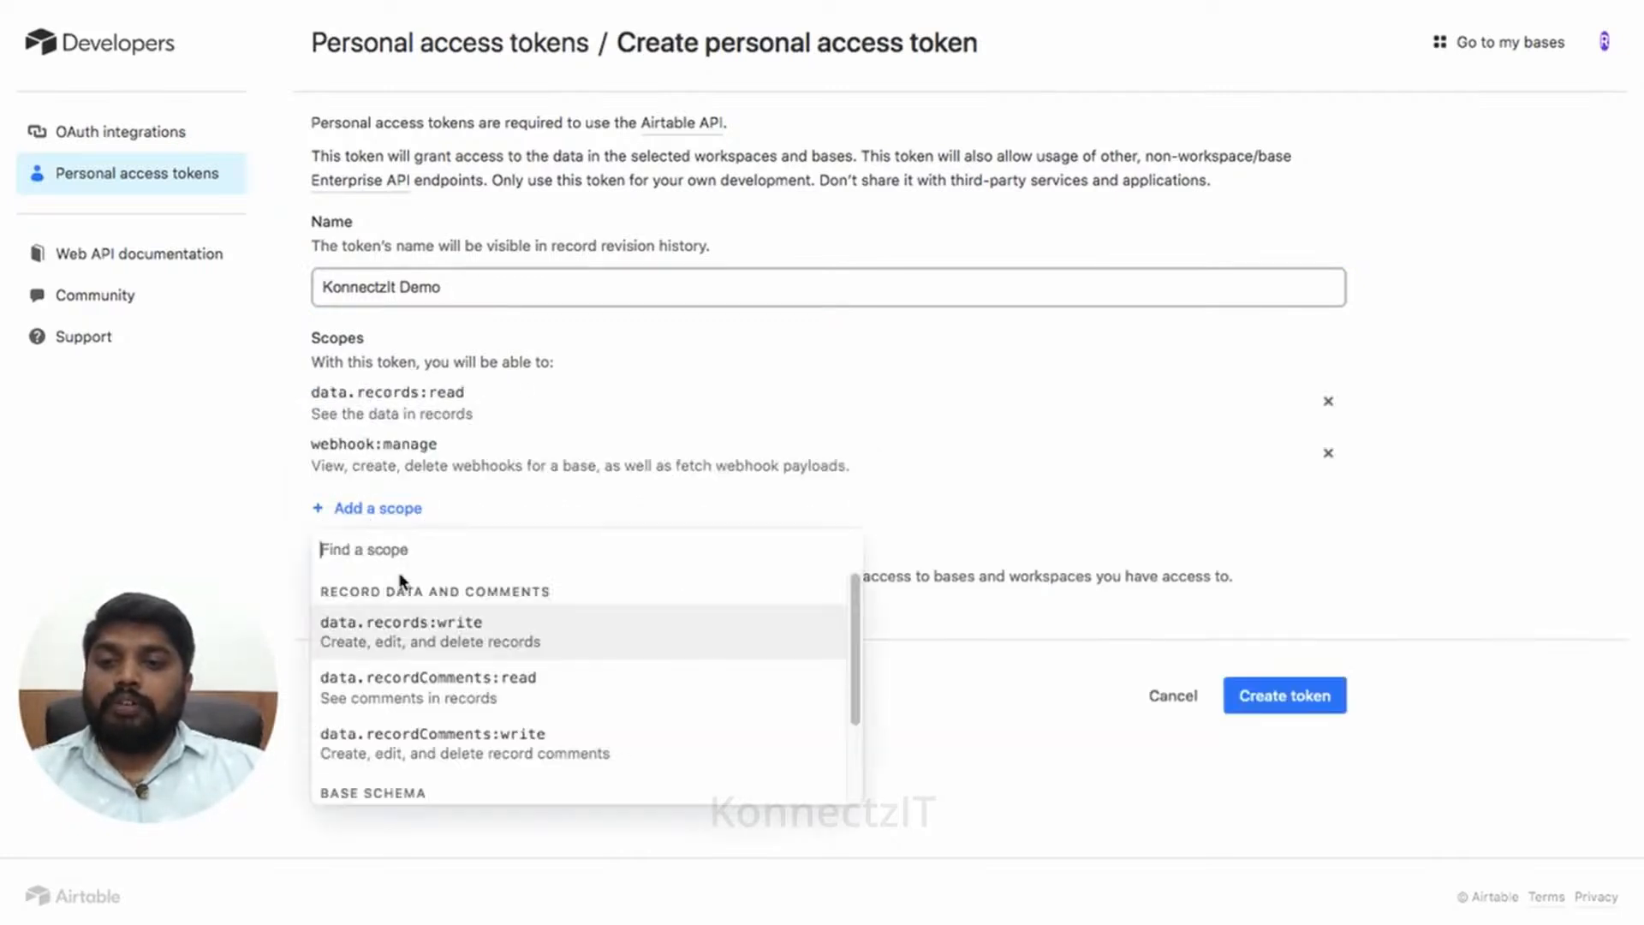
left_click(412, 629)
left_click(393, 565)
left_click(429, 696)
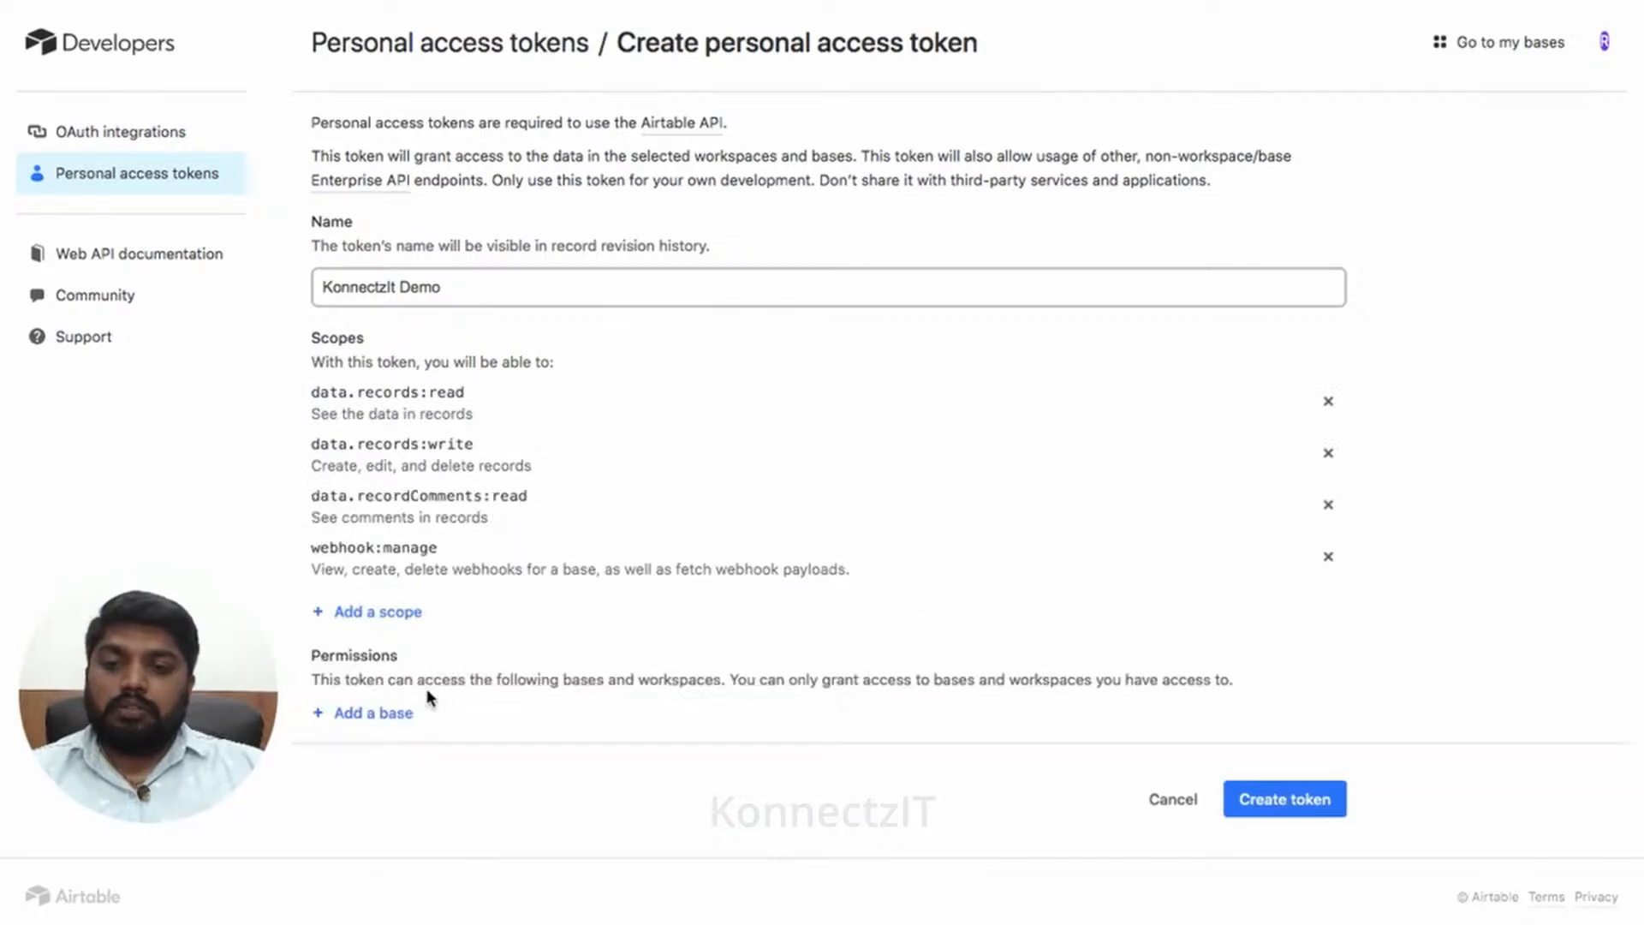
left_click(396, 628)
left_click(410, 741)
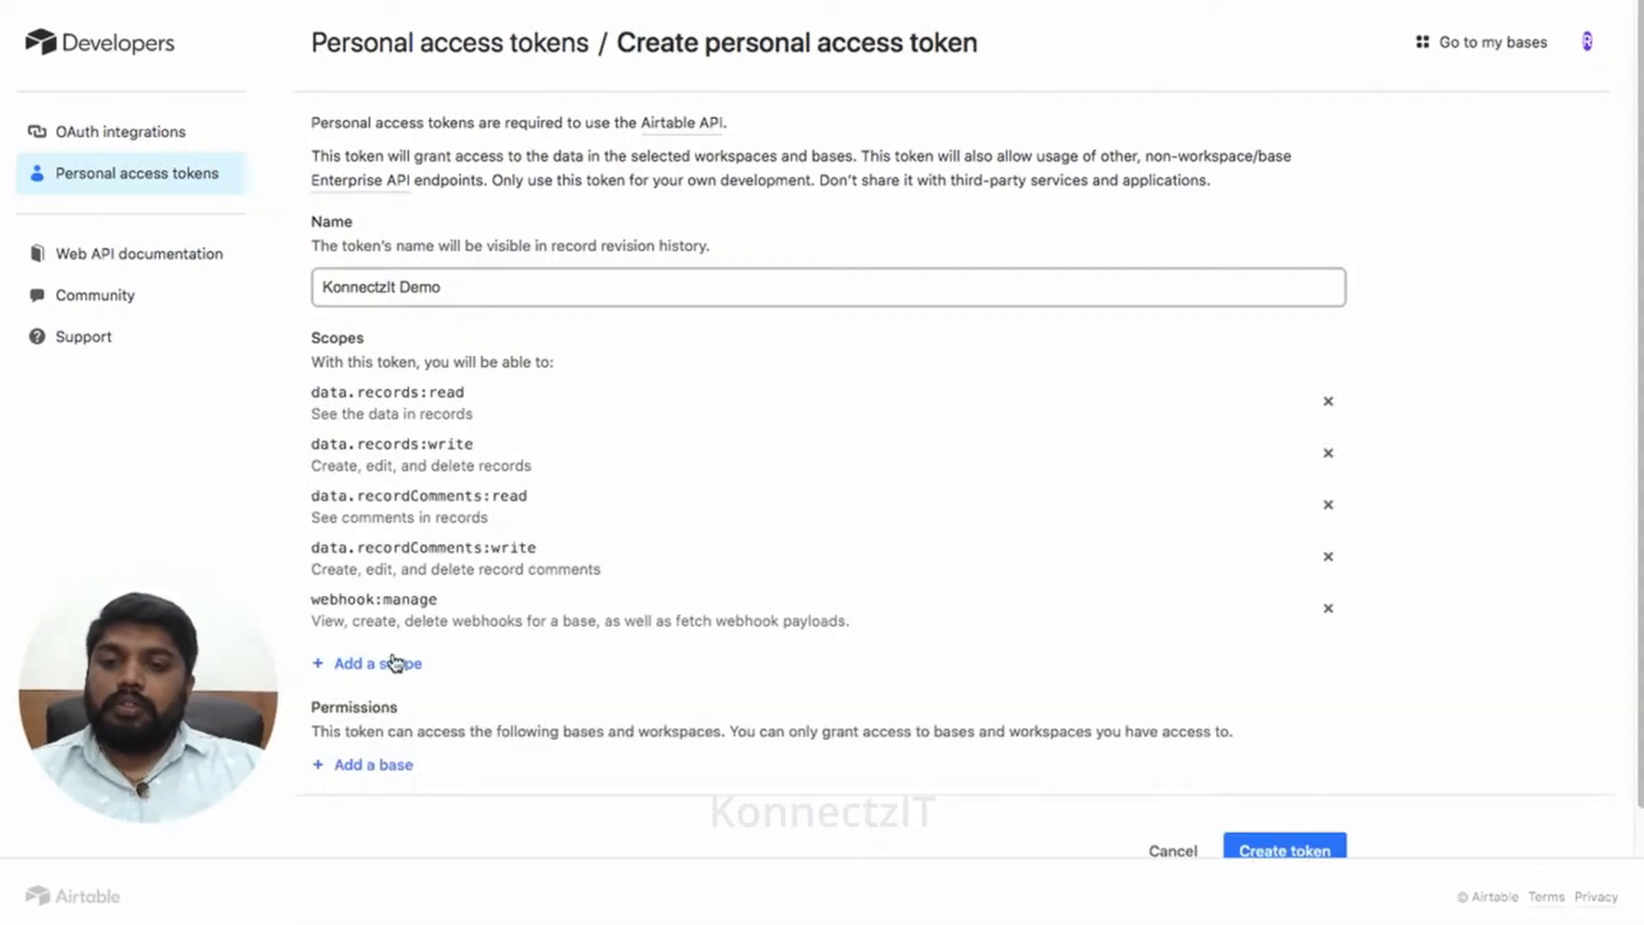
left_click(392, 665)
left_click(428, 781)
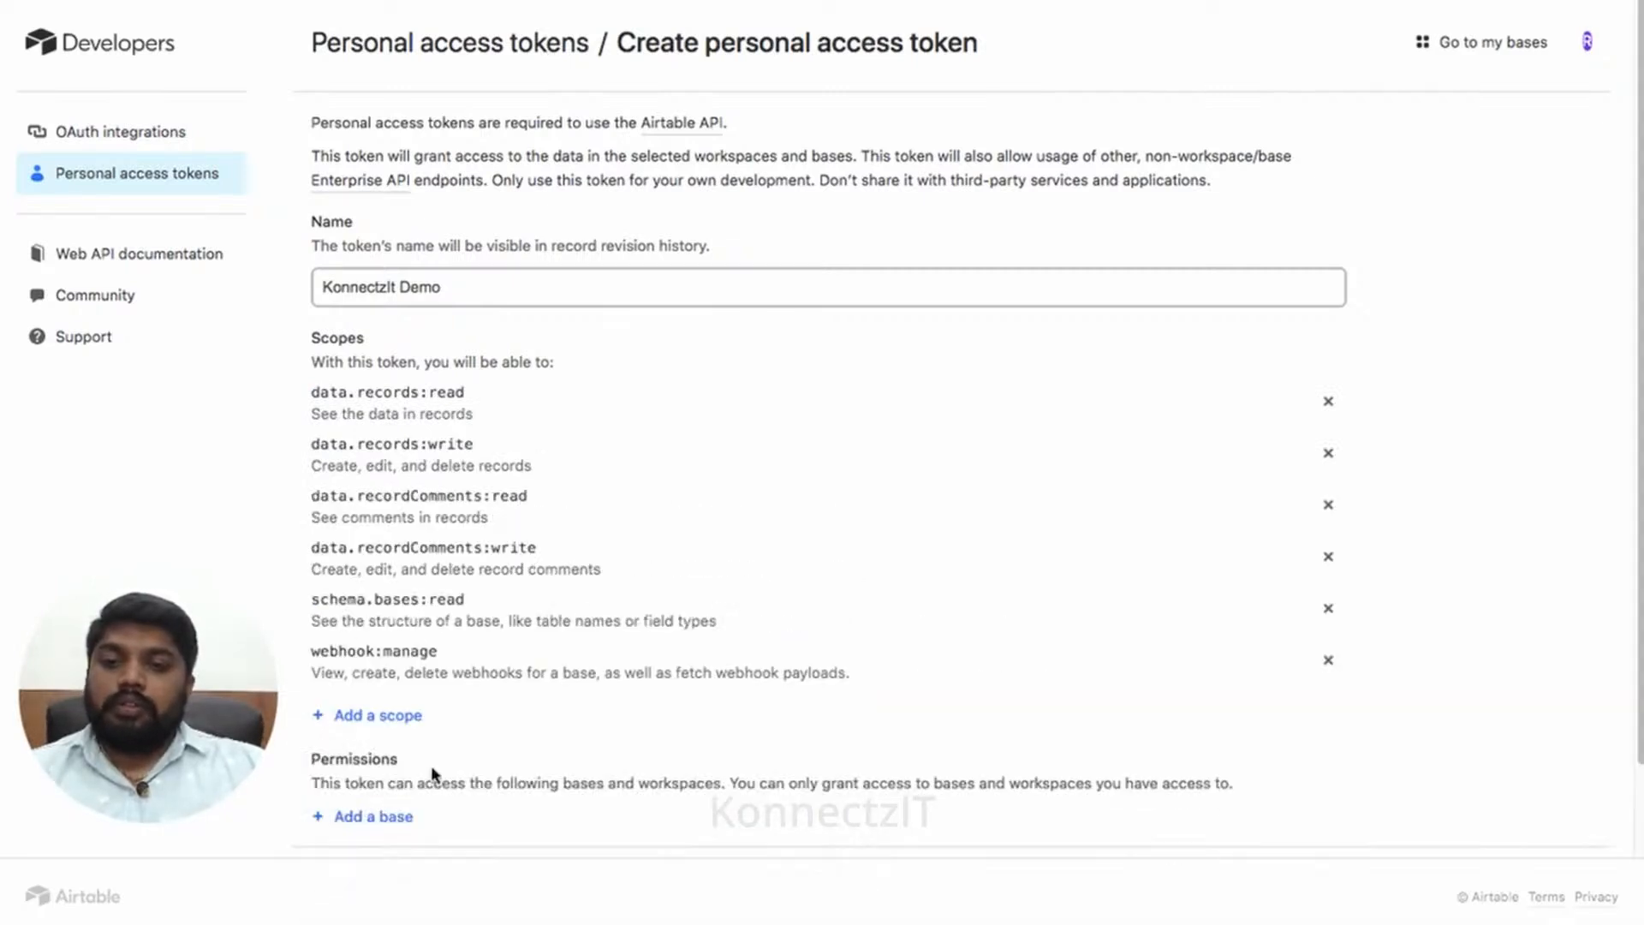
left_click(401, 716)
left_click(431, 837)
- Give the token access to the KonnectzIT Demo base, create it, and copy it
scroll(771, 628, "down", 3)
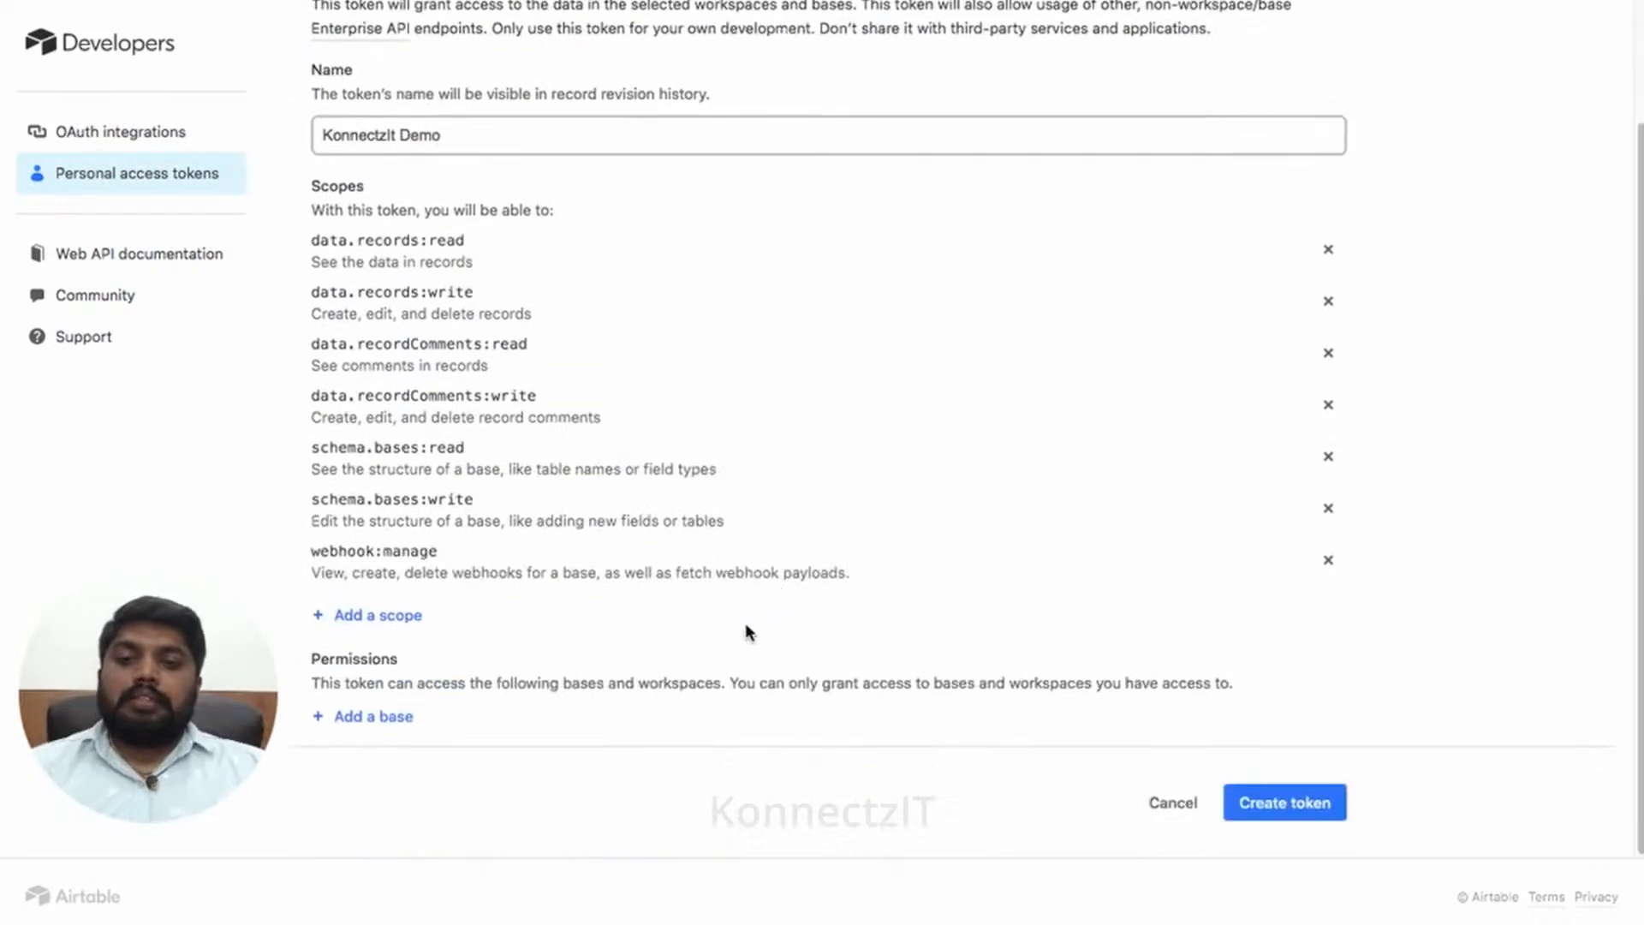
left_click(396, 719)
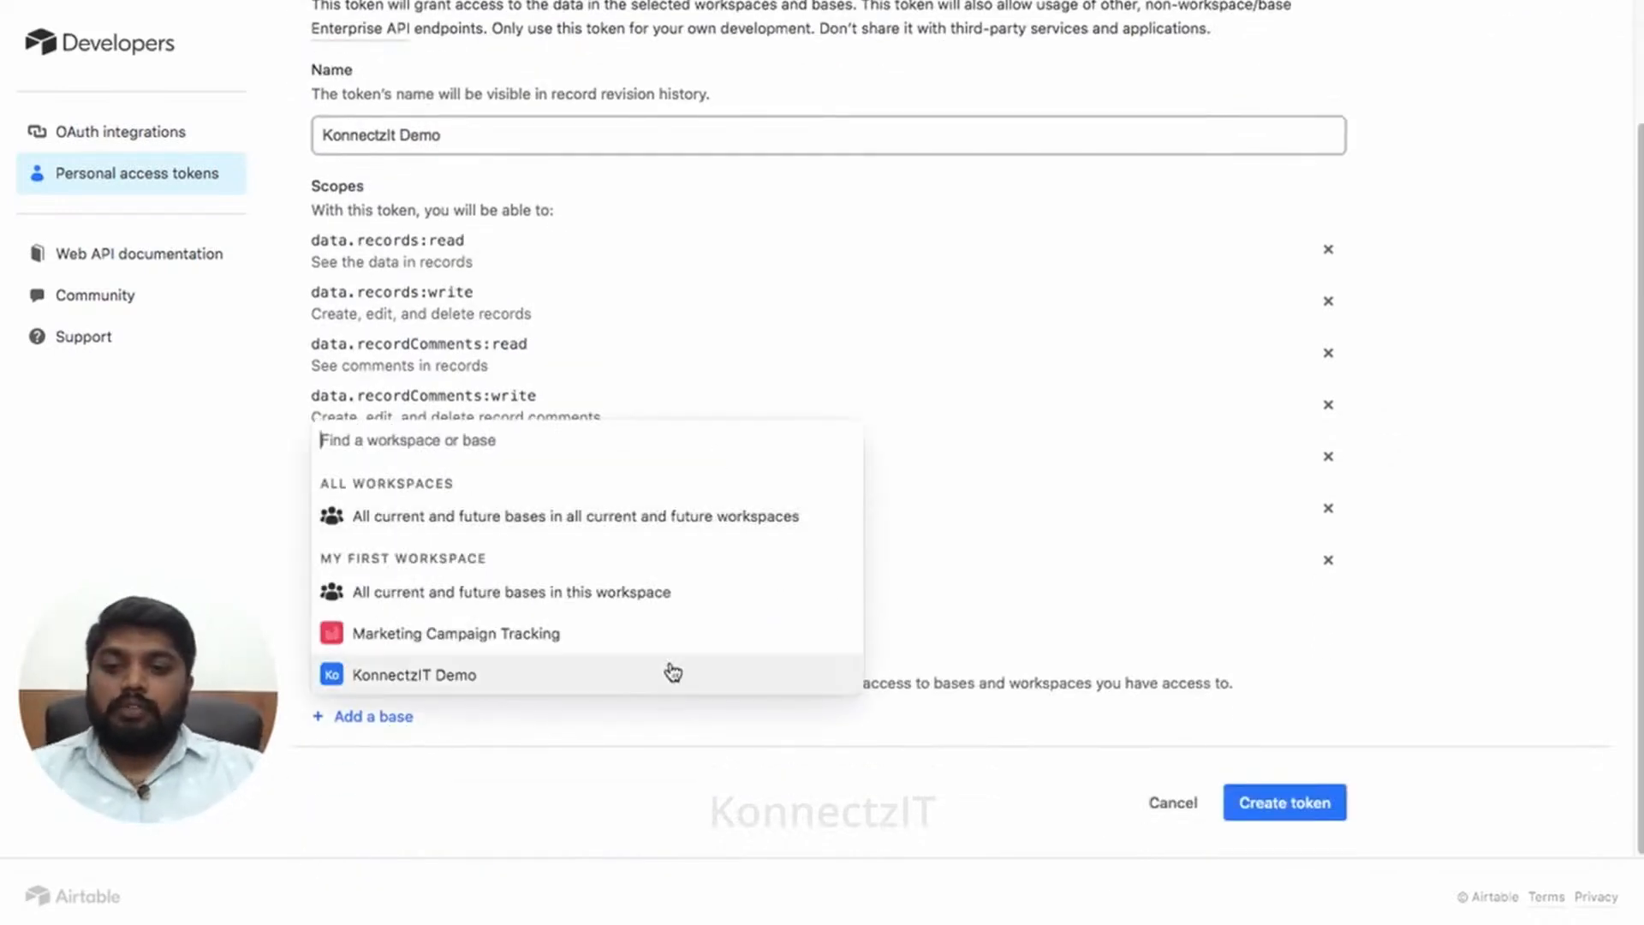
left_click(589, 671)
scroll(942, 728, "down", 1)
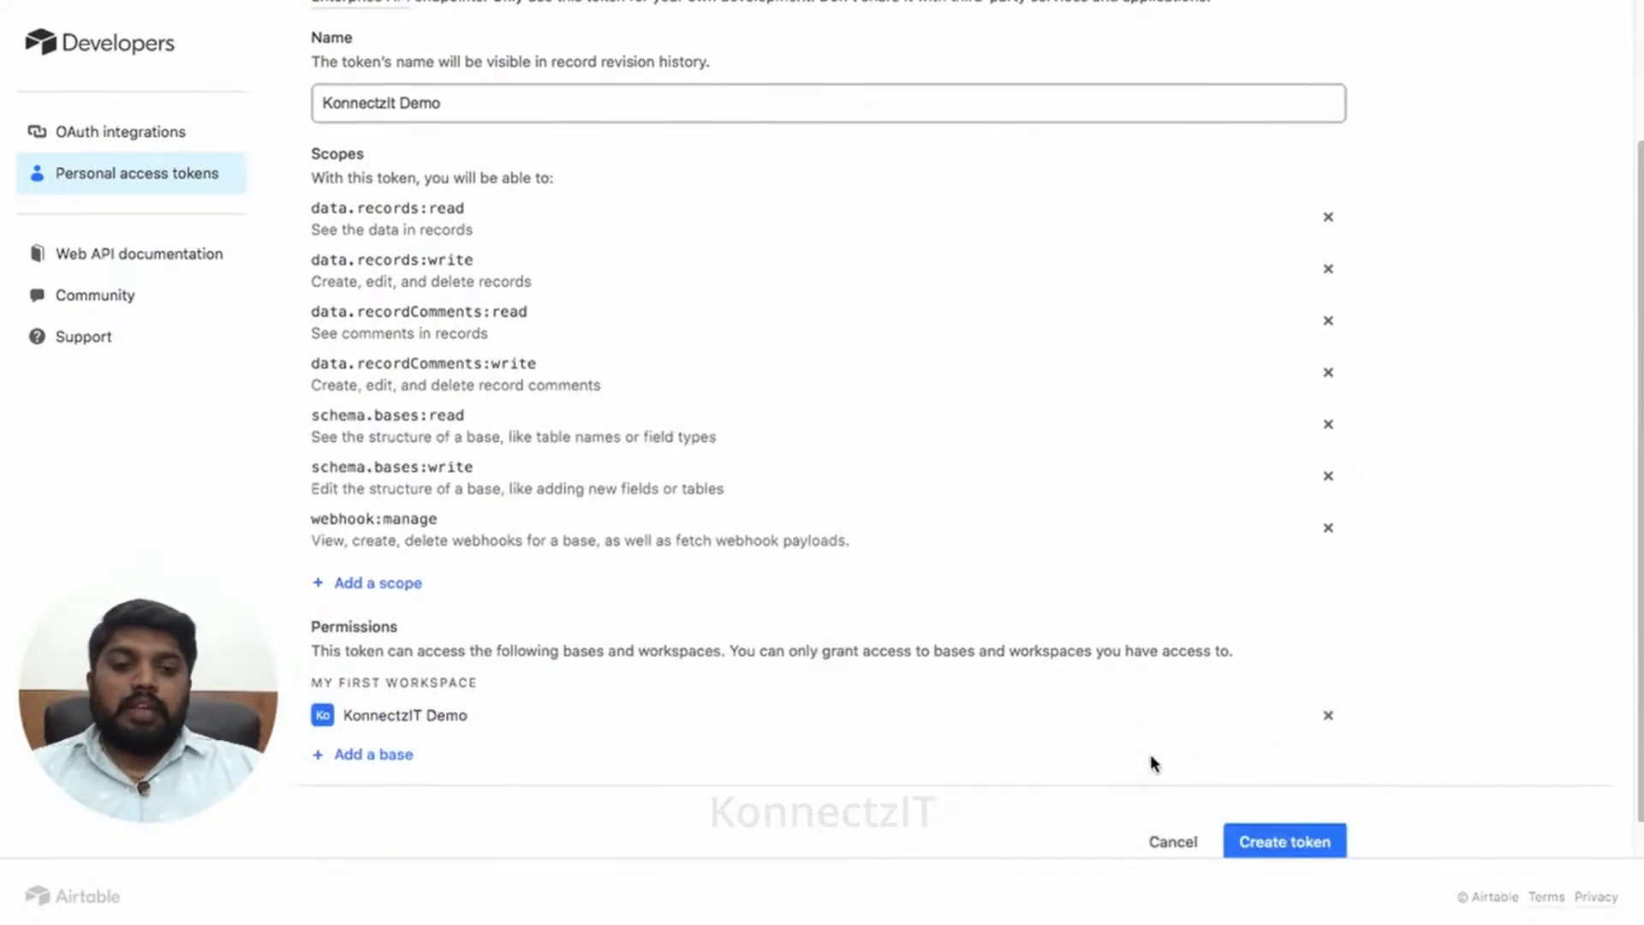
left_click(1268, 809)
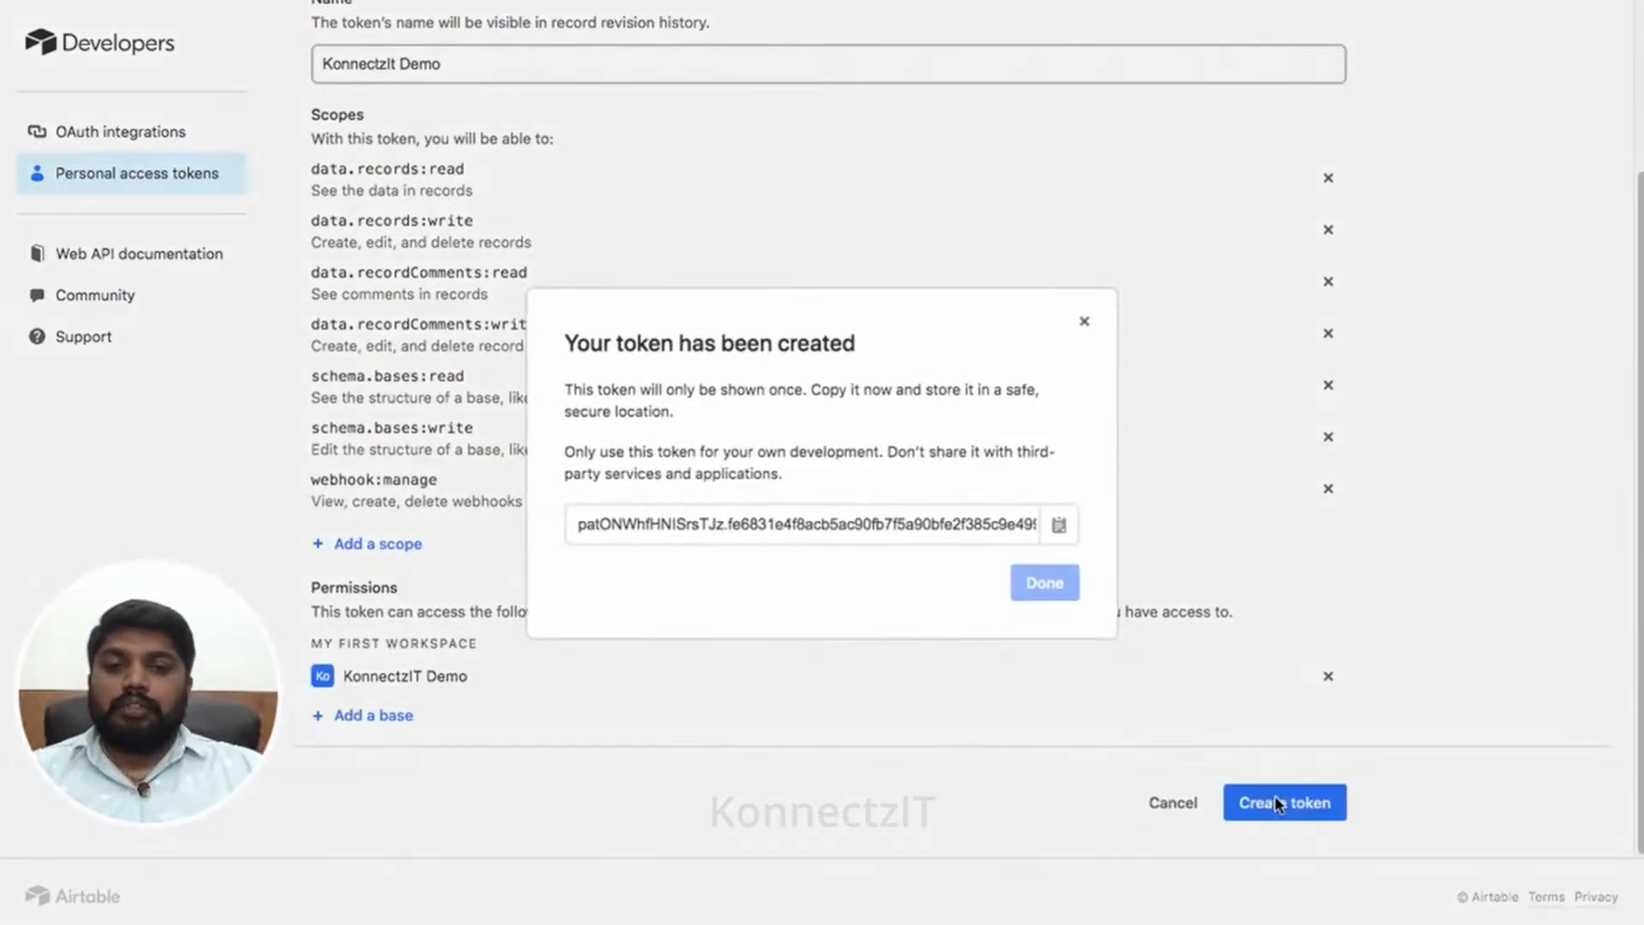
left_click(1060, 528)
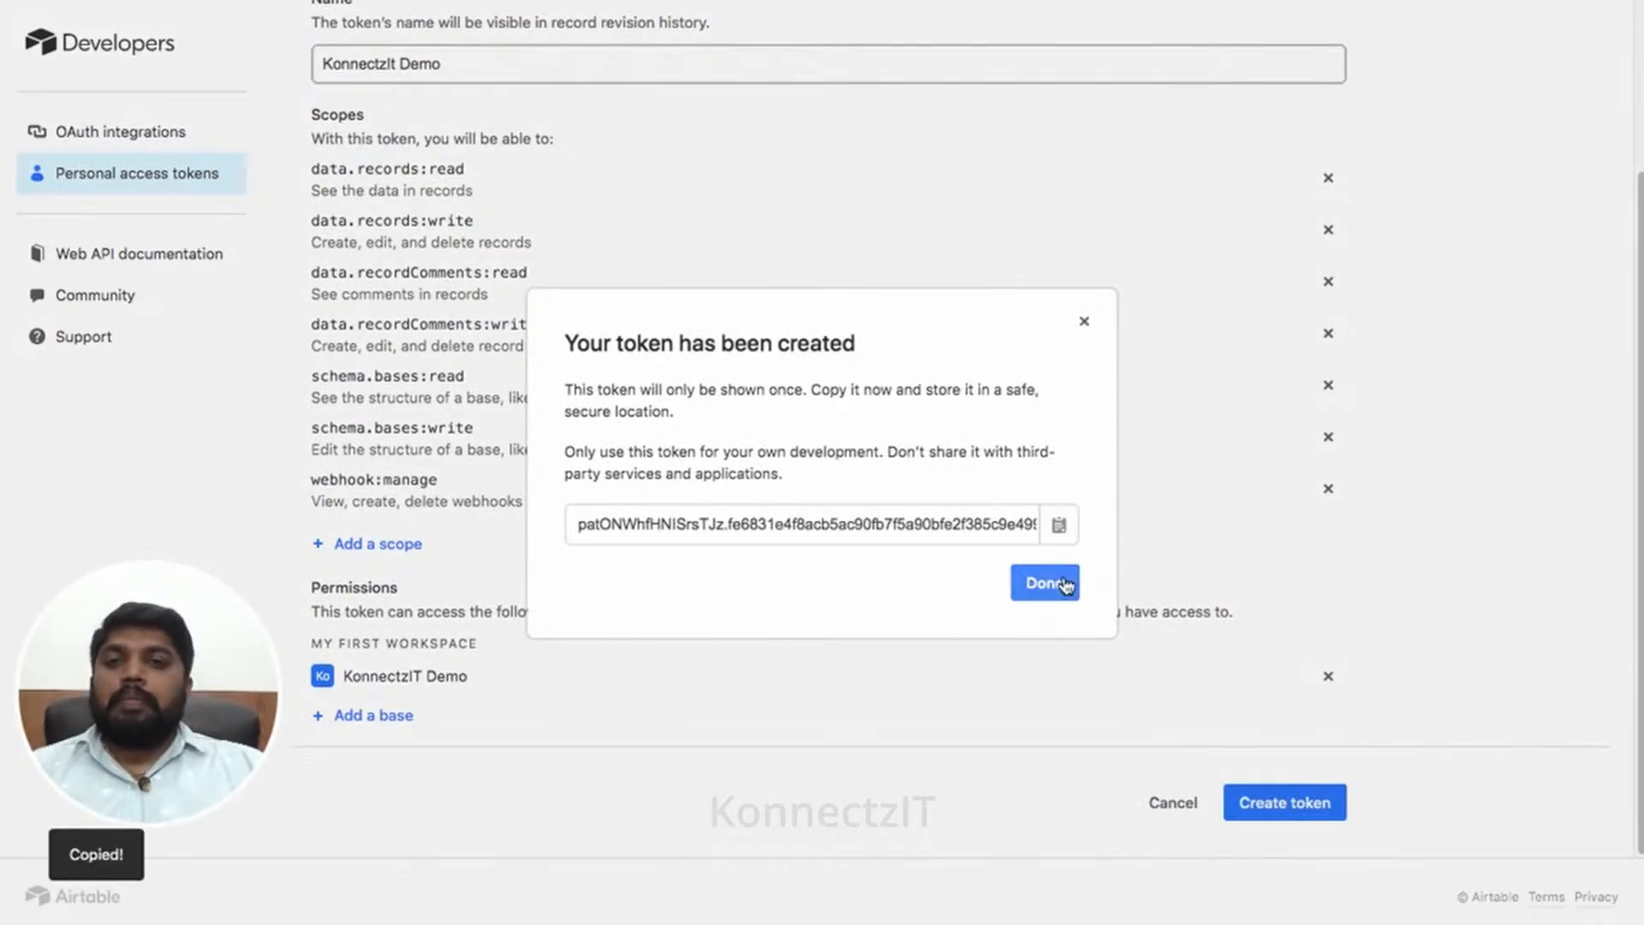
left_click(1062, 582)
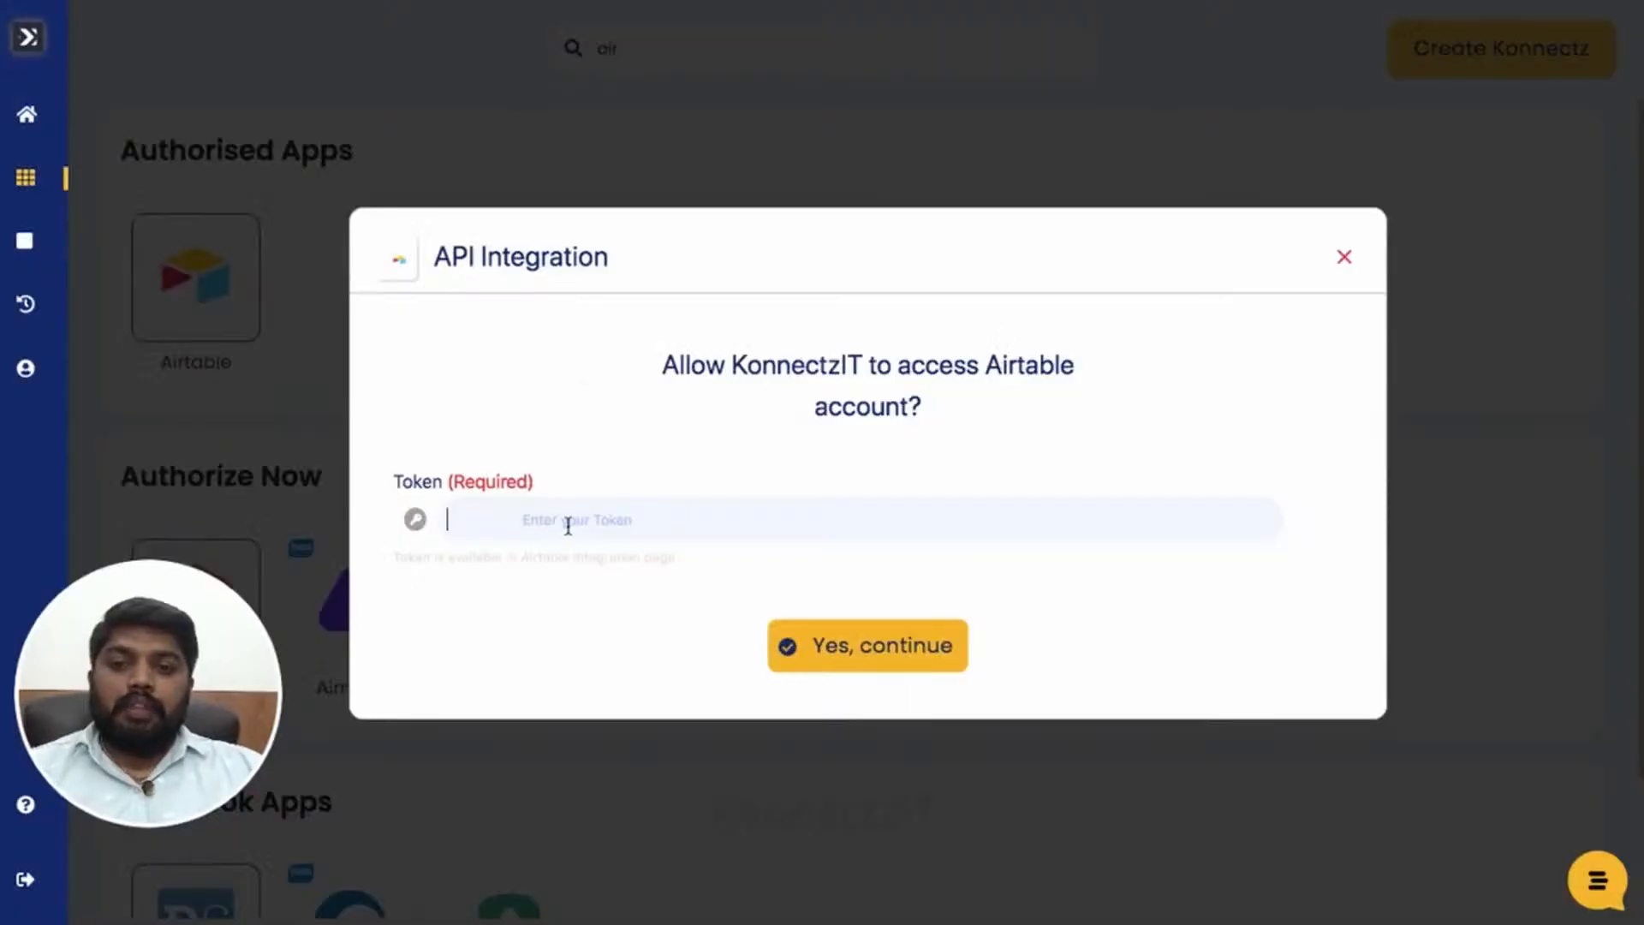
- Paste the copied Airtable token into KonnectzIT and submit it
key("ctrl+v")
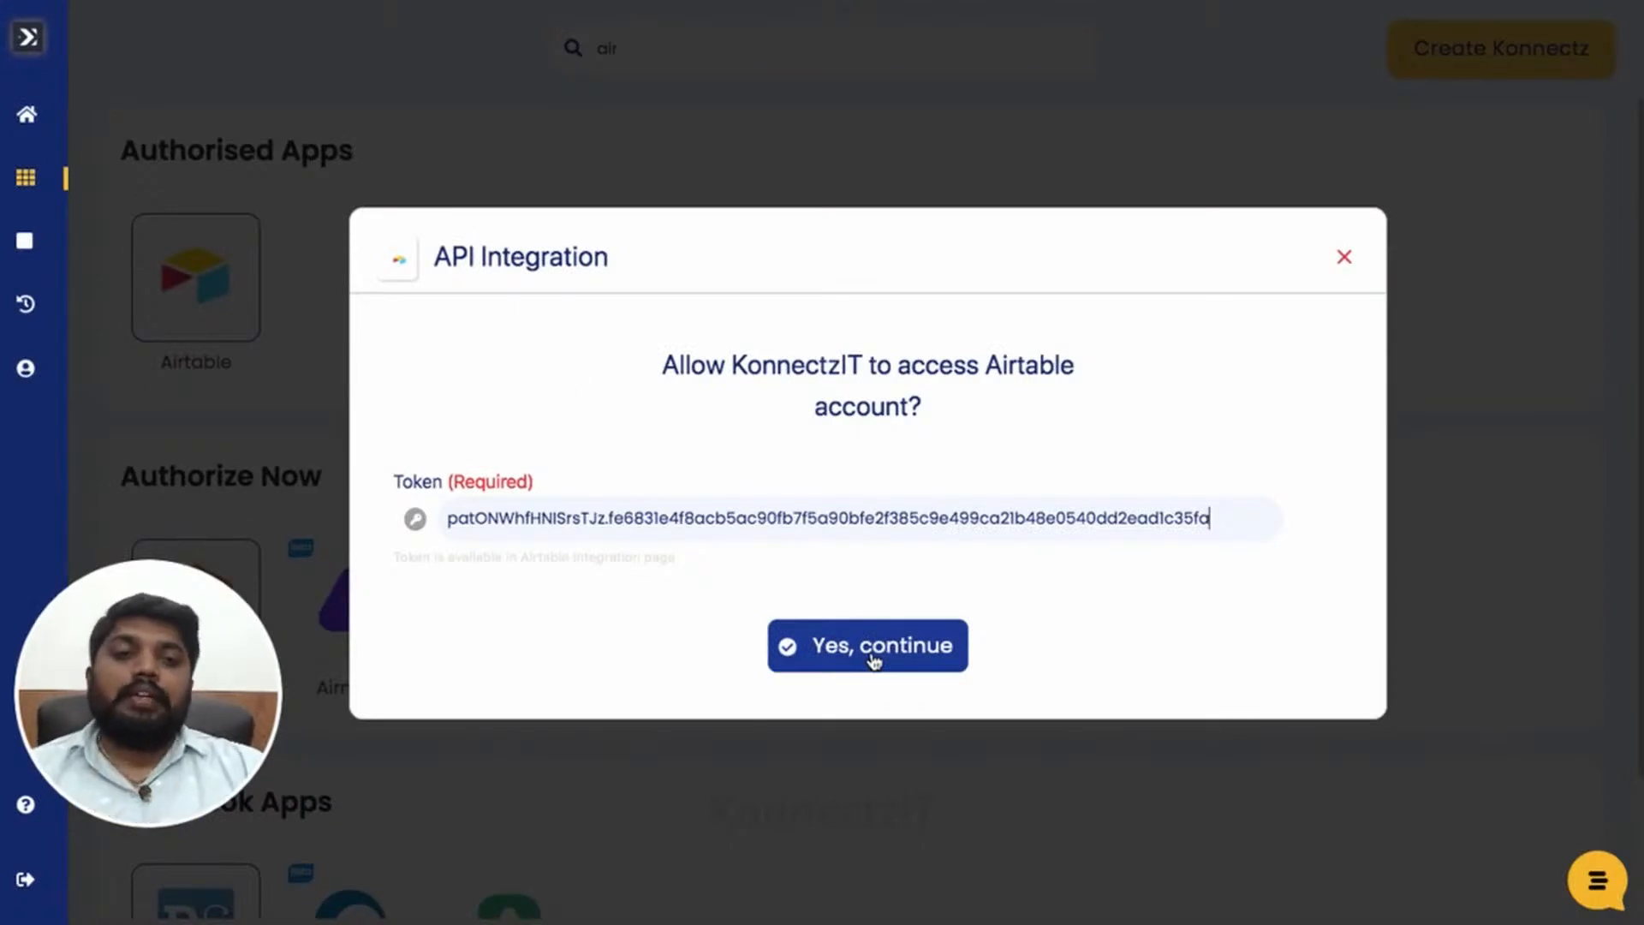
left_click(1347, 256)
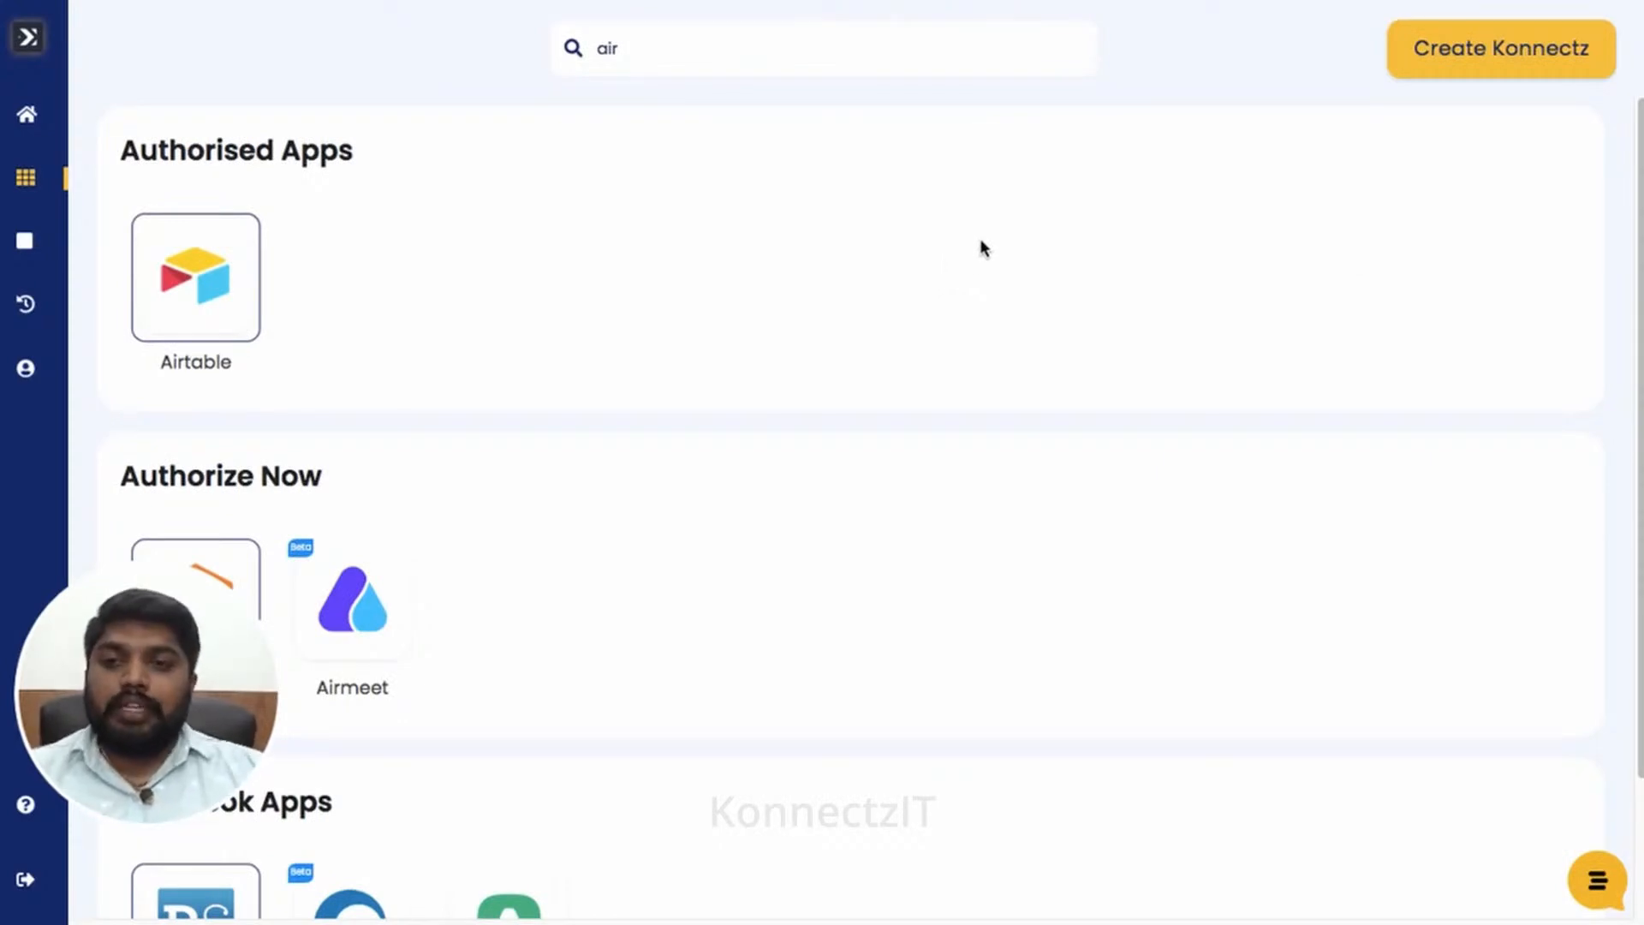
- Create a new Konnectz titled 'Airtable to Google Sheet'
left_click(1529, 67)
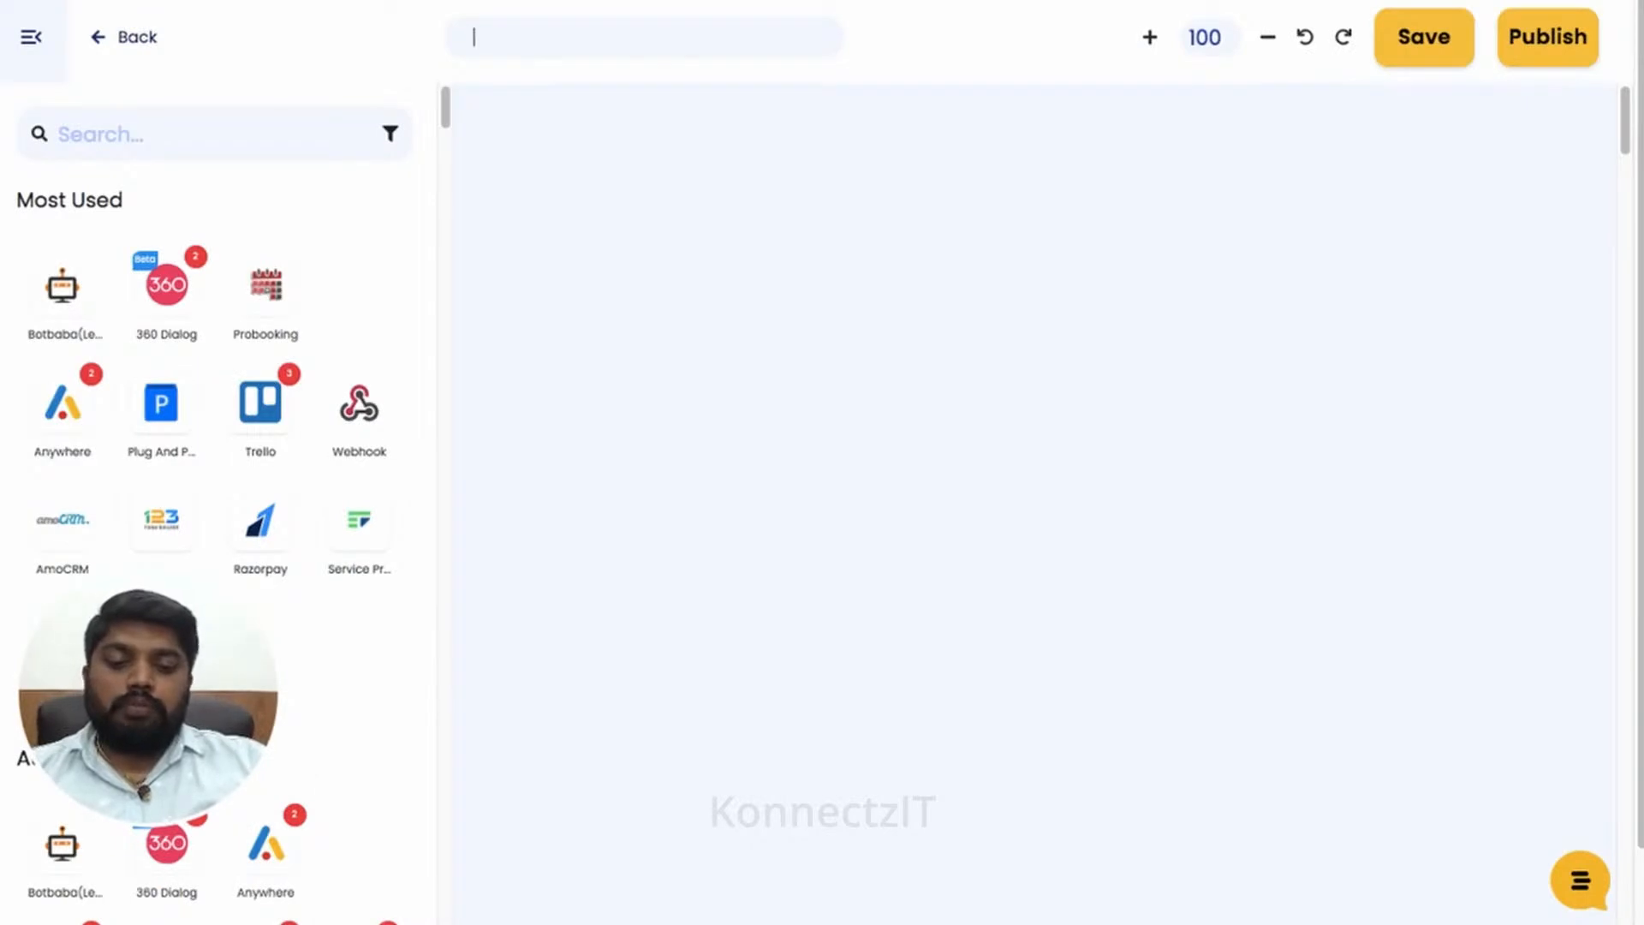
type("Airt")
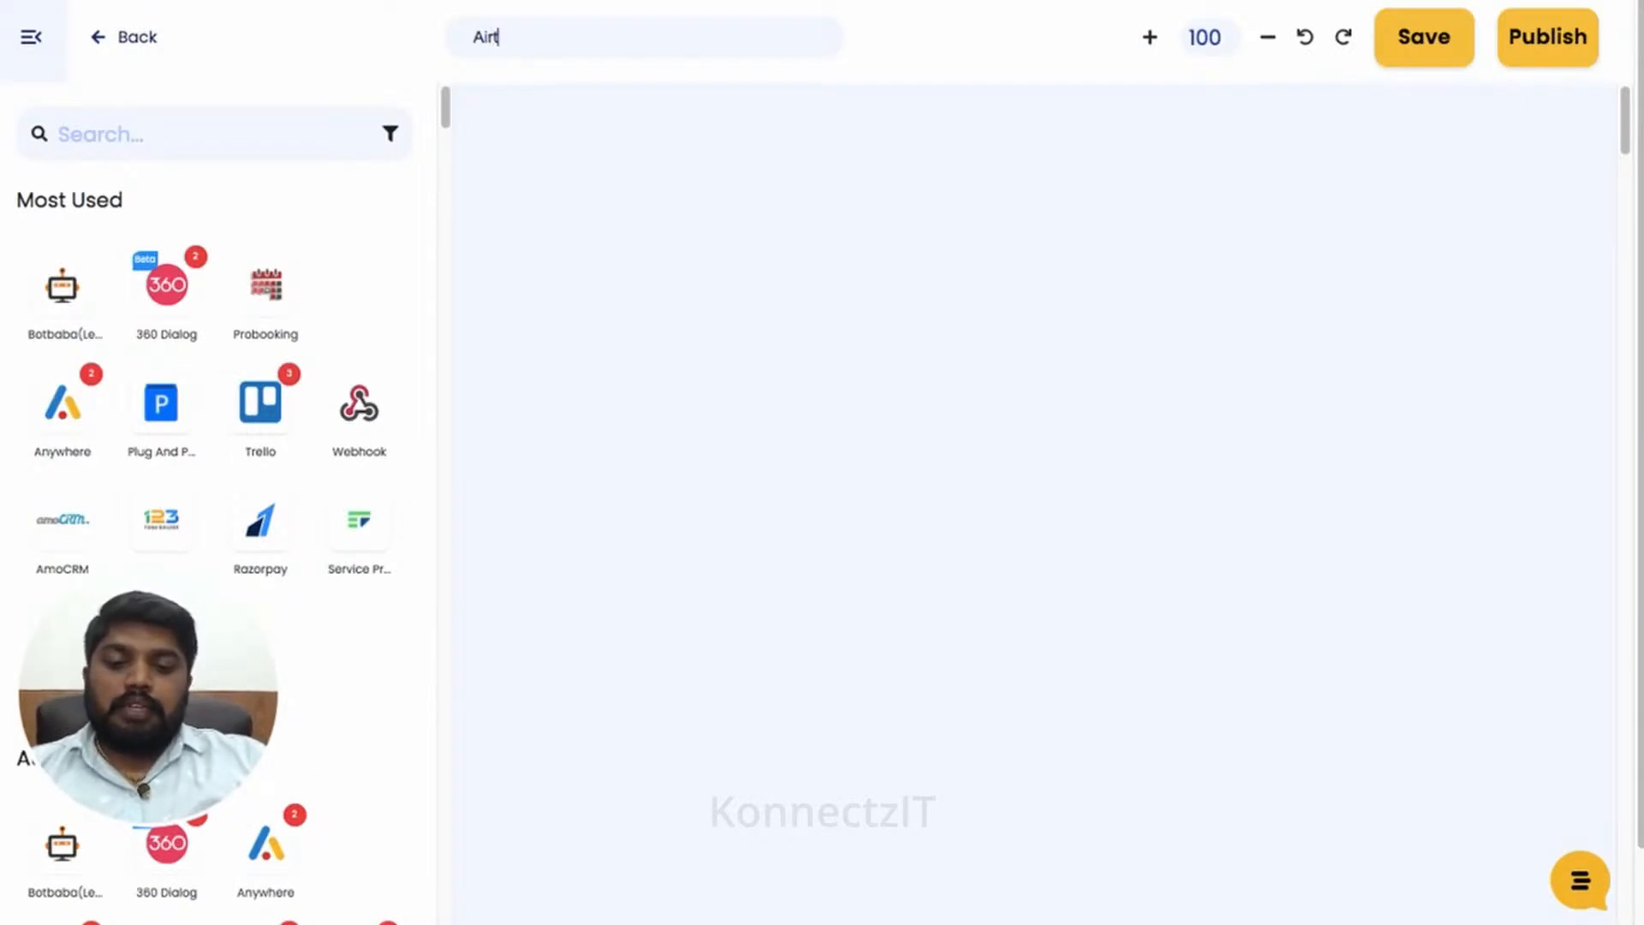
type("able to ")
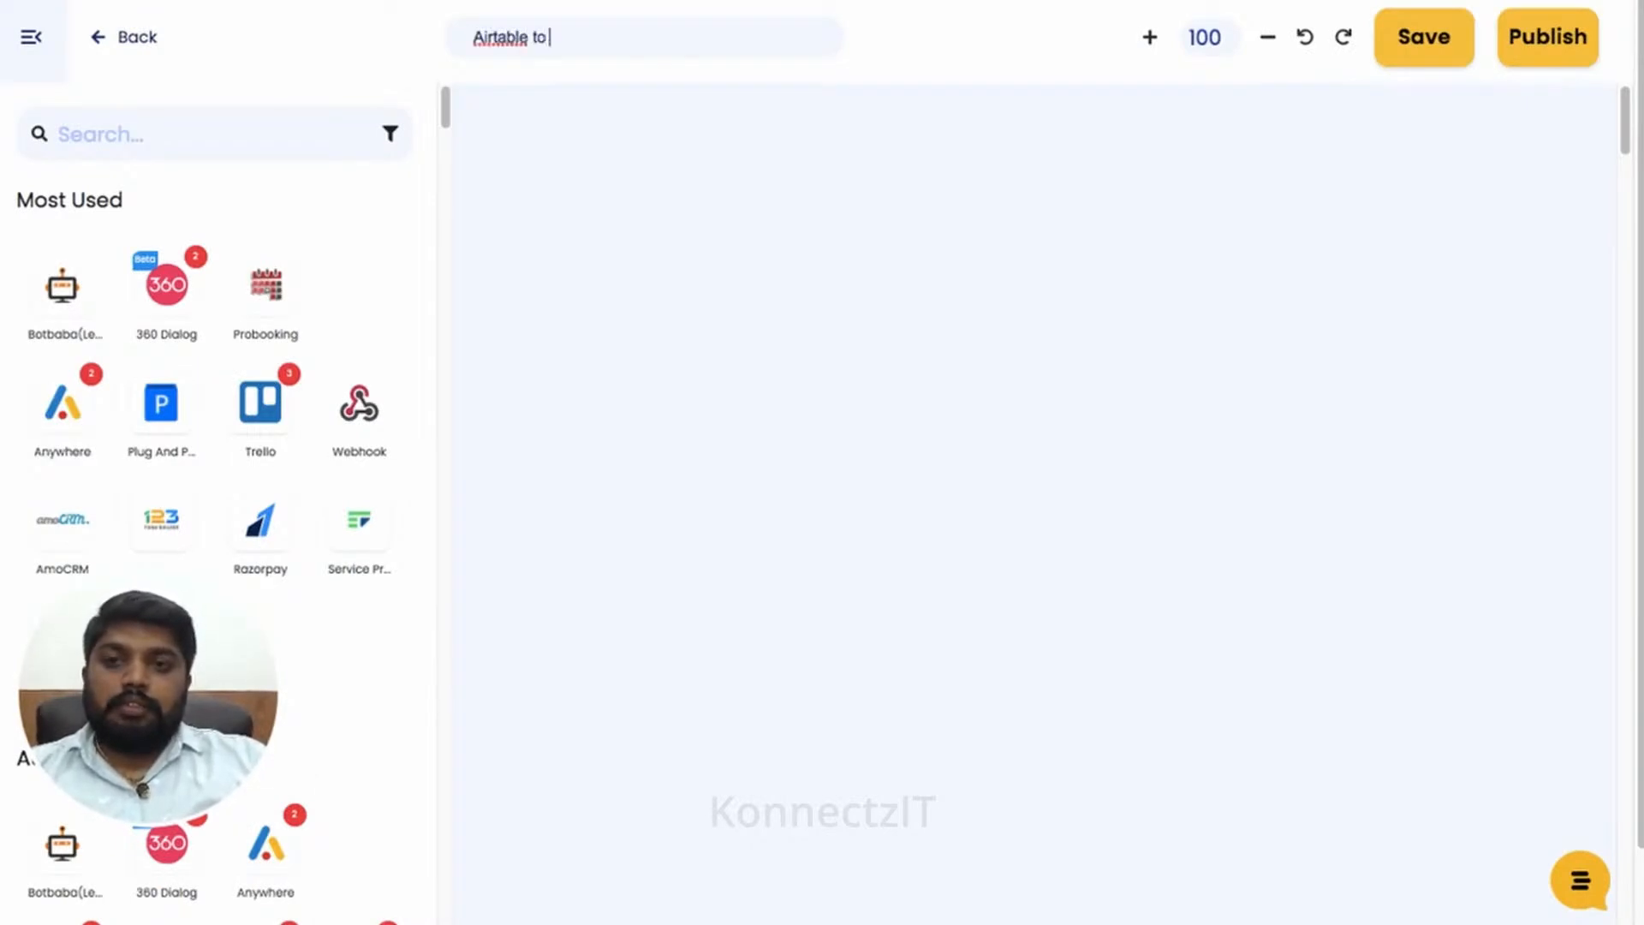
type("Google Sh")
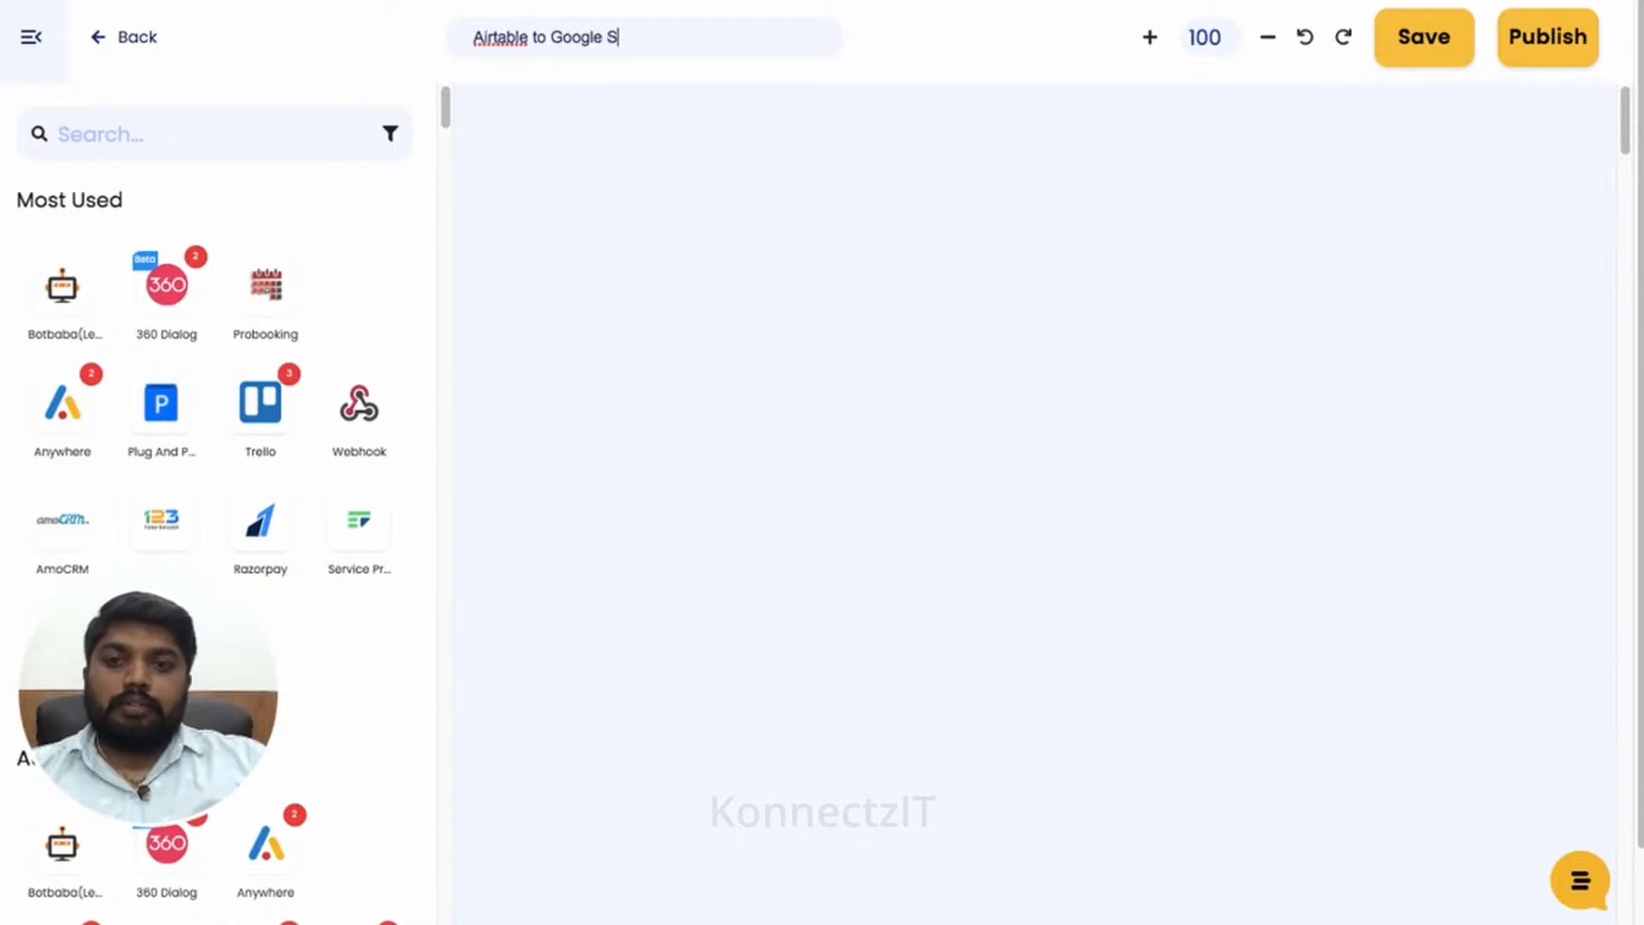
type("eet")
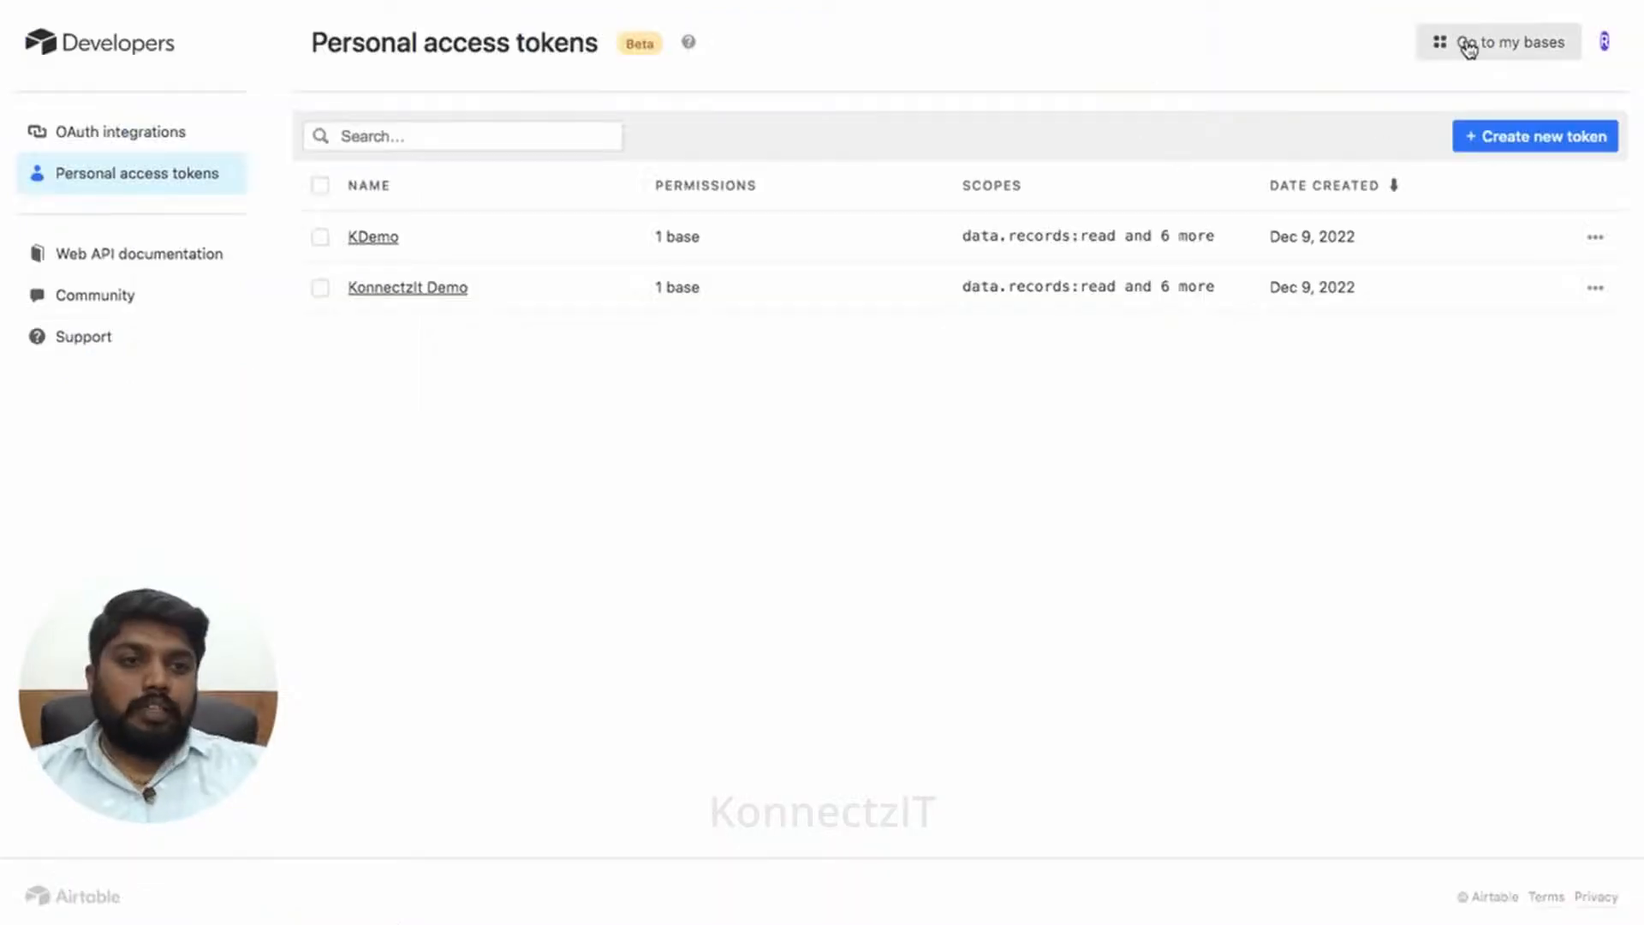
- Open the KonnectzIT Demo base and check the Created time field type on Table 1
left_click(1468, 45)
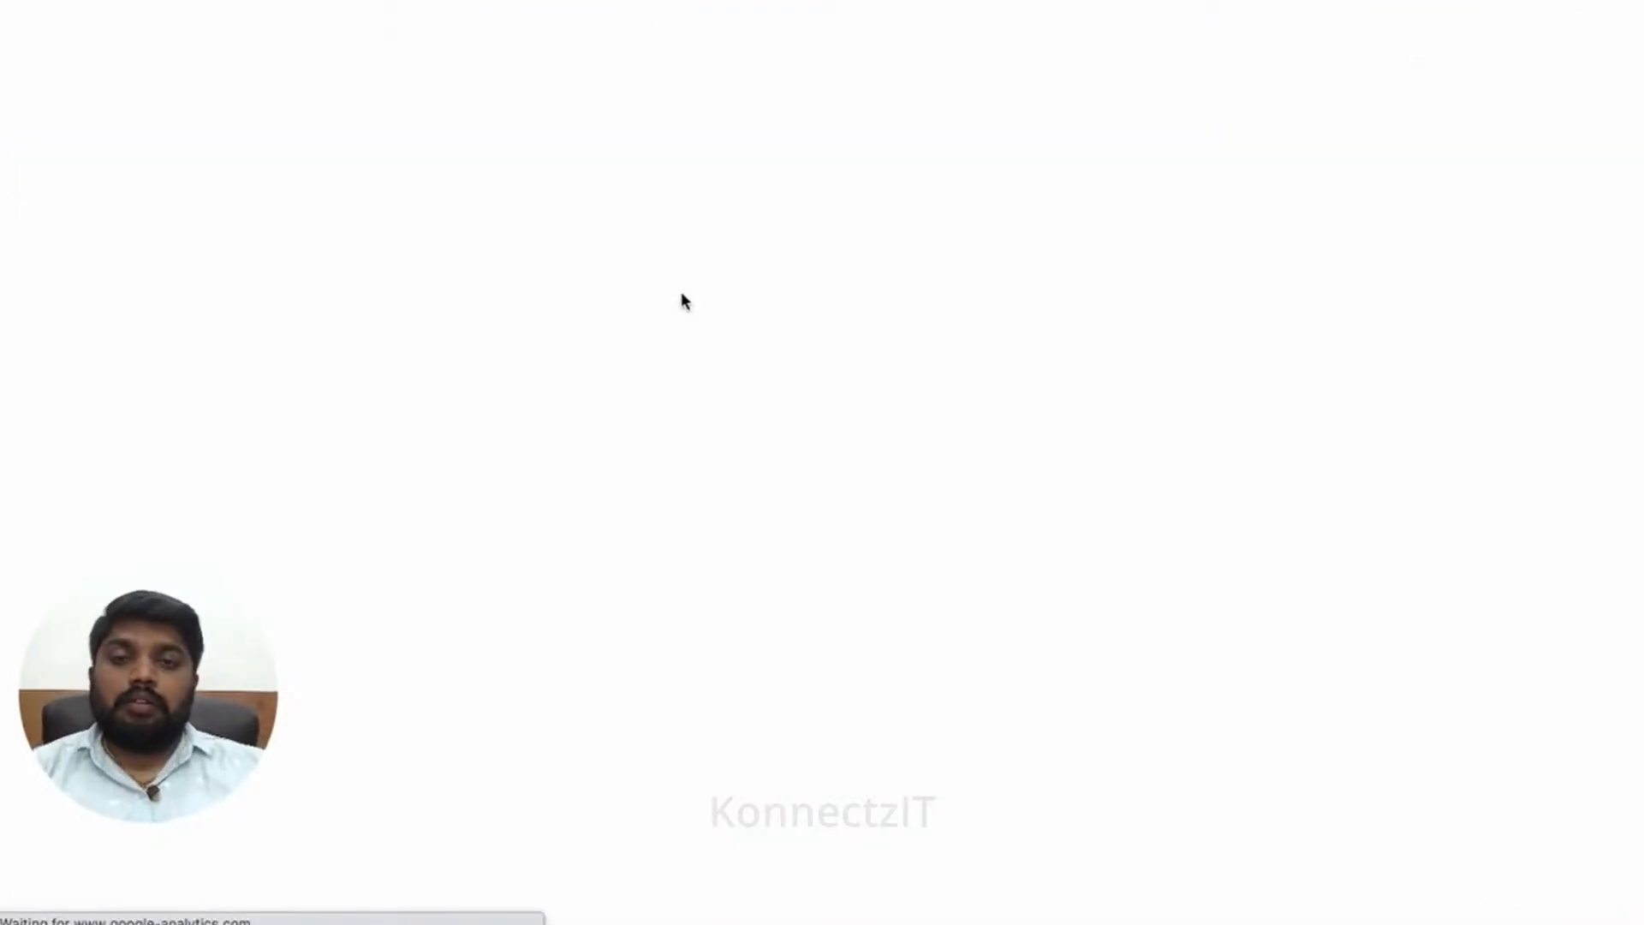
left_click(794, 502)
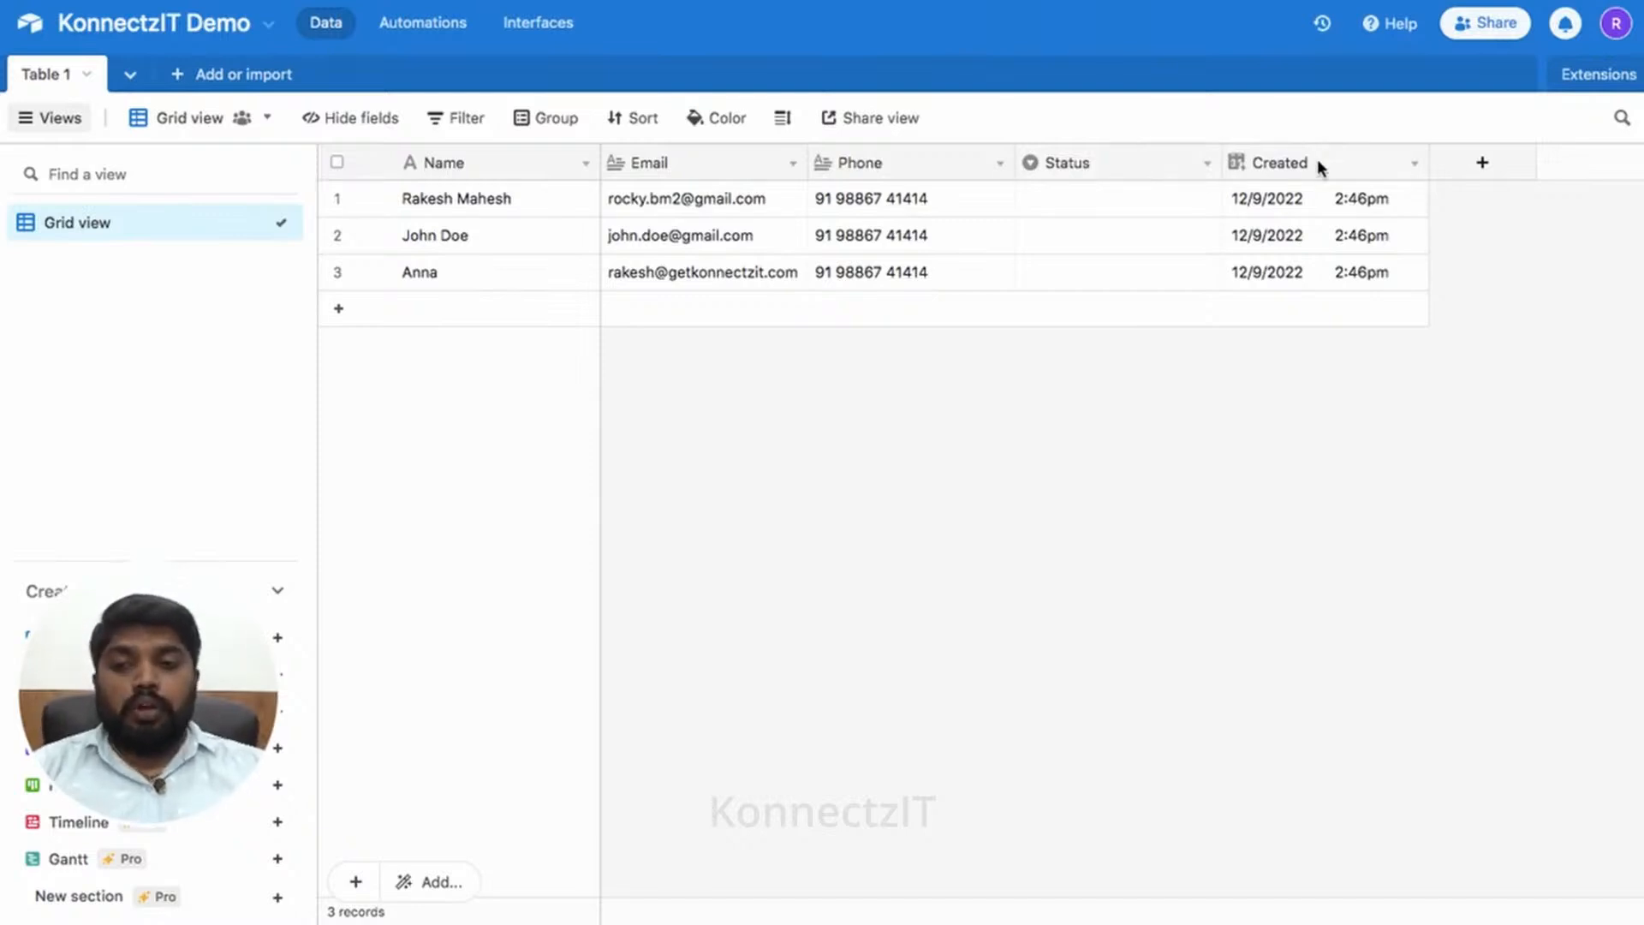
left_click(1474, 167)
scroll(1327, 468, "down", 10)
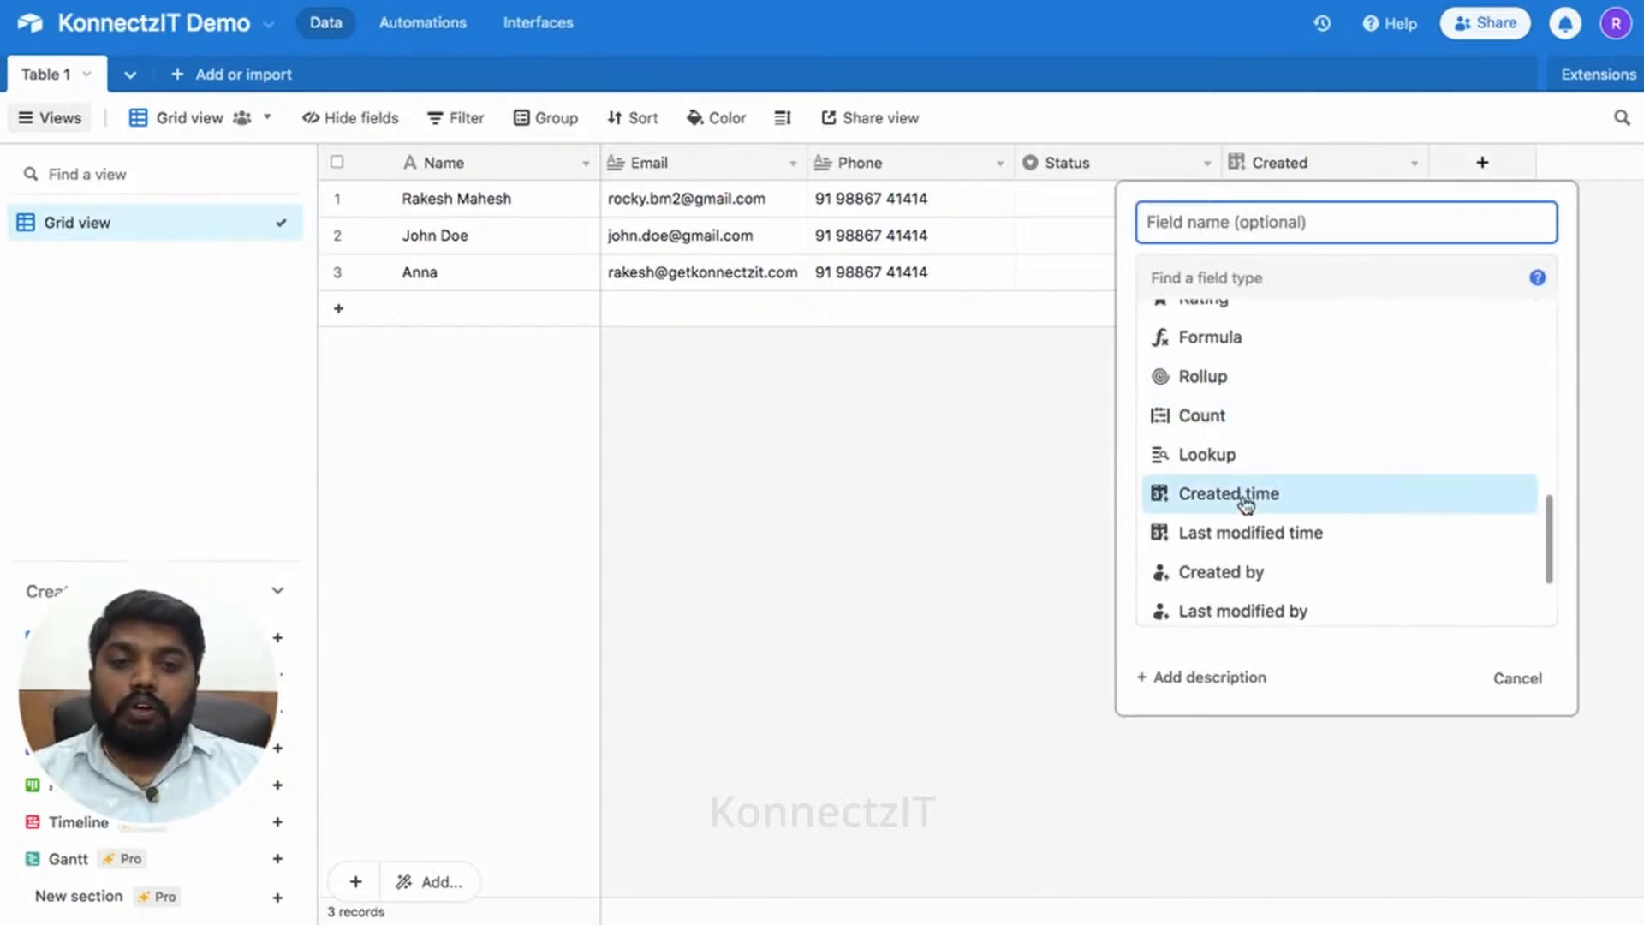
left_click(1251, 502)
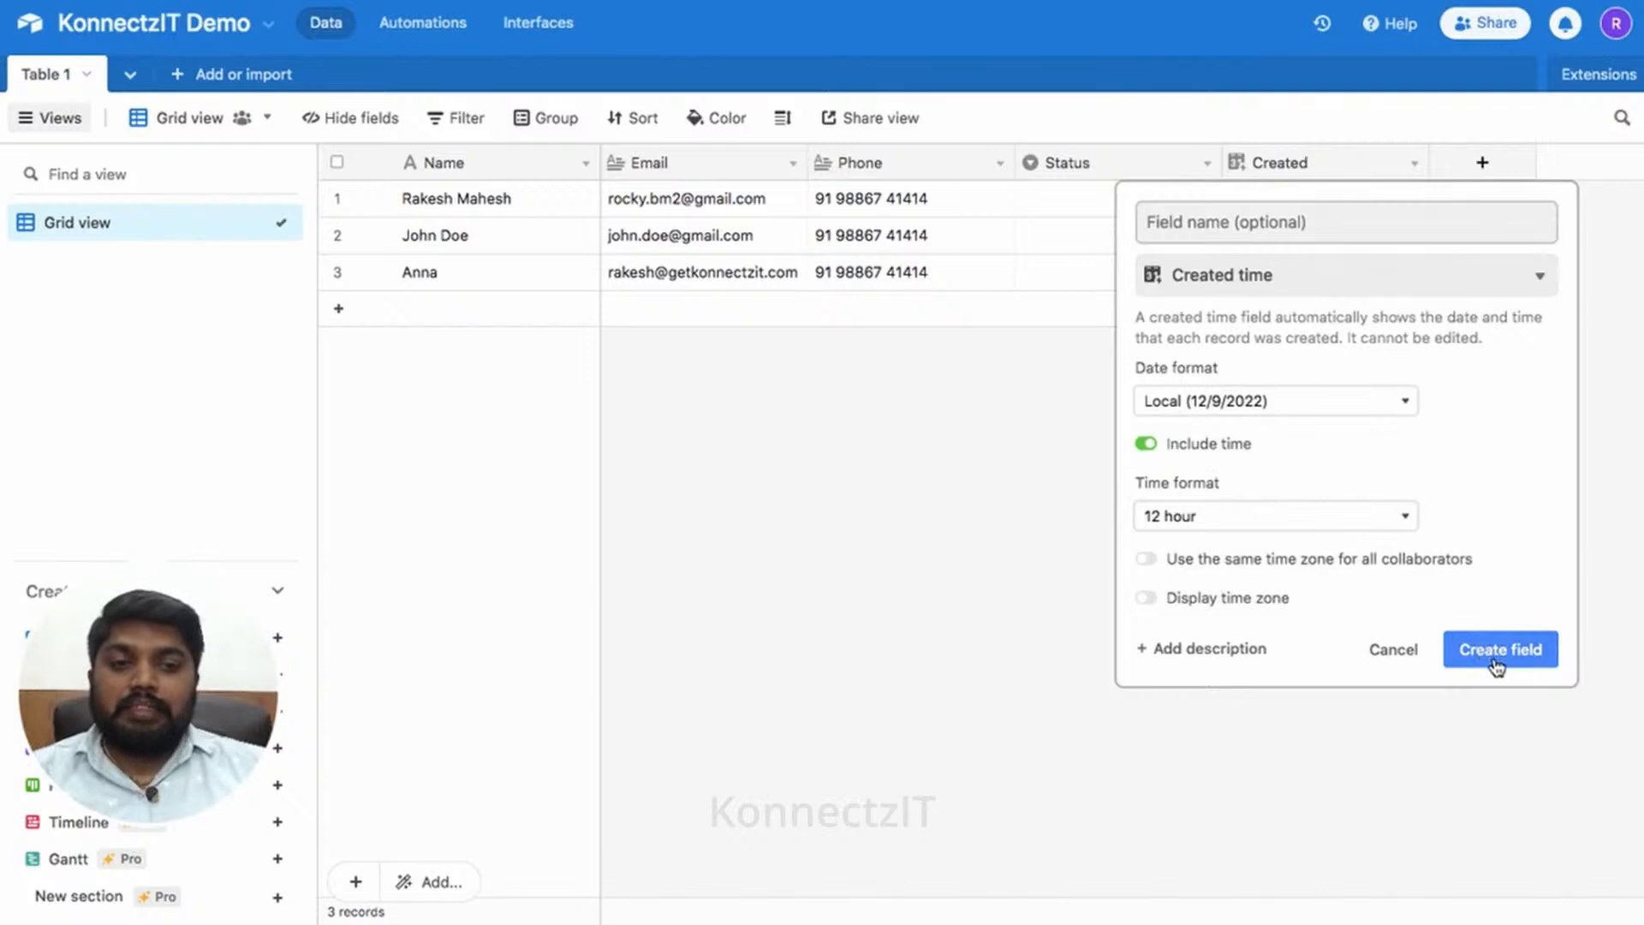
left_click(1393, 651)
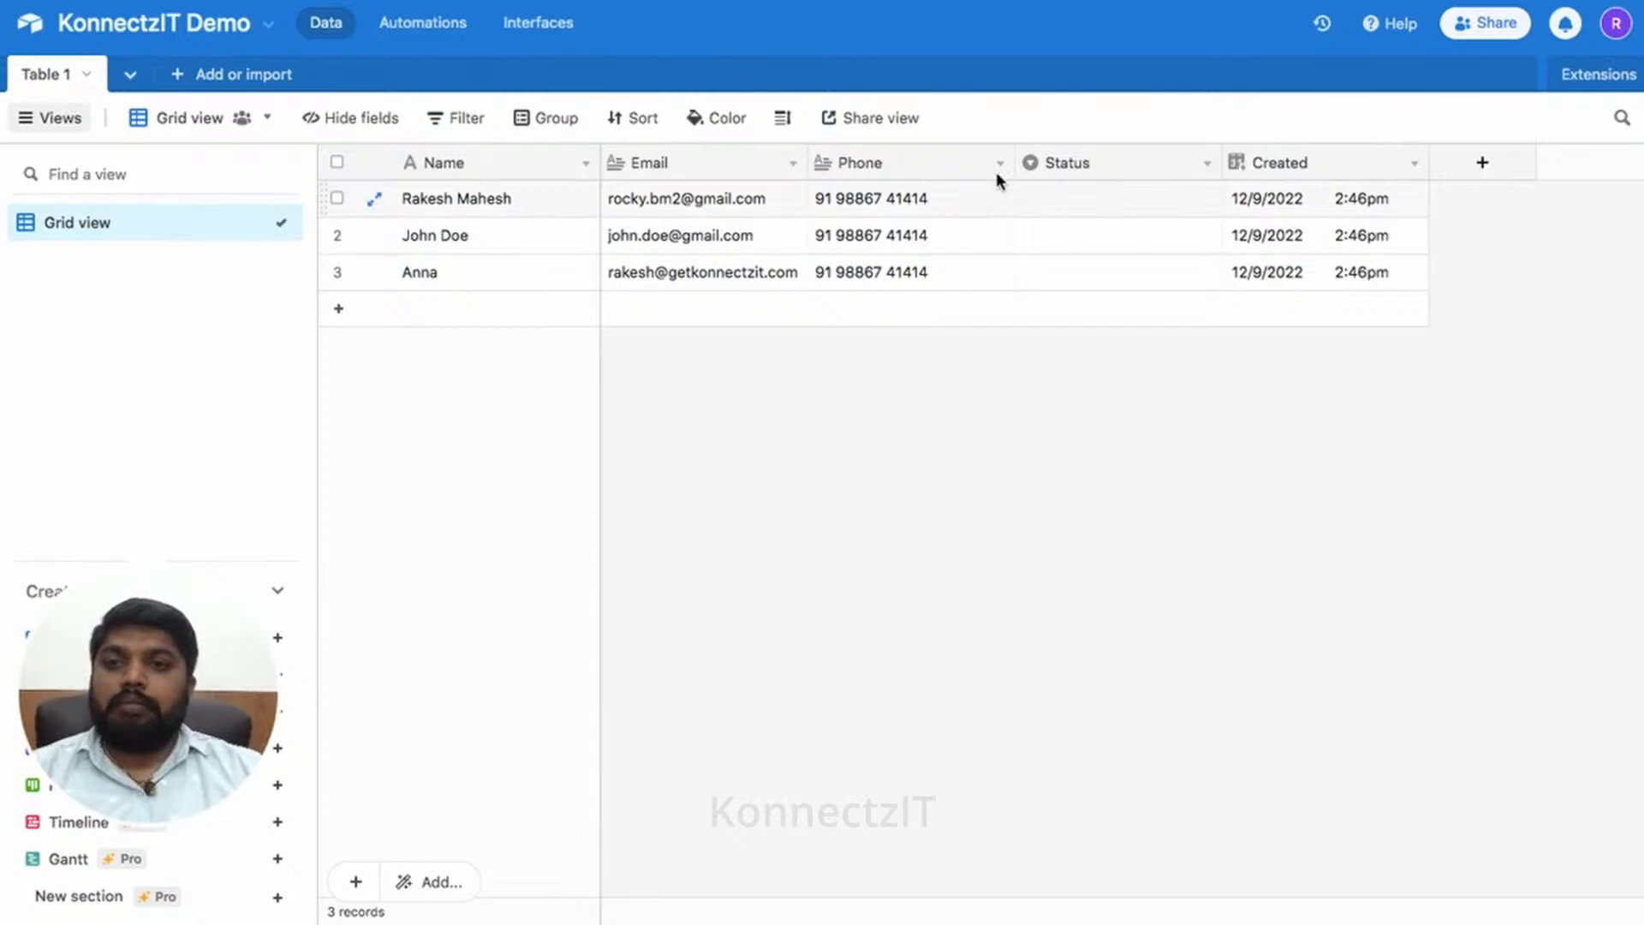
- Check the Demo sheet headers A1–E1: Name, Email, Phone, Status, Created
left_click(548, 0)
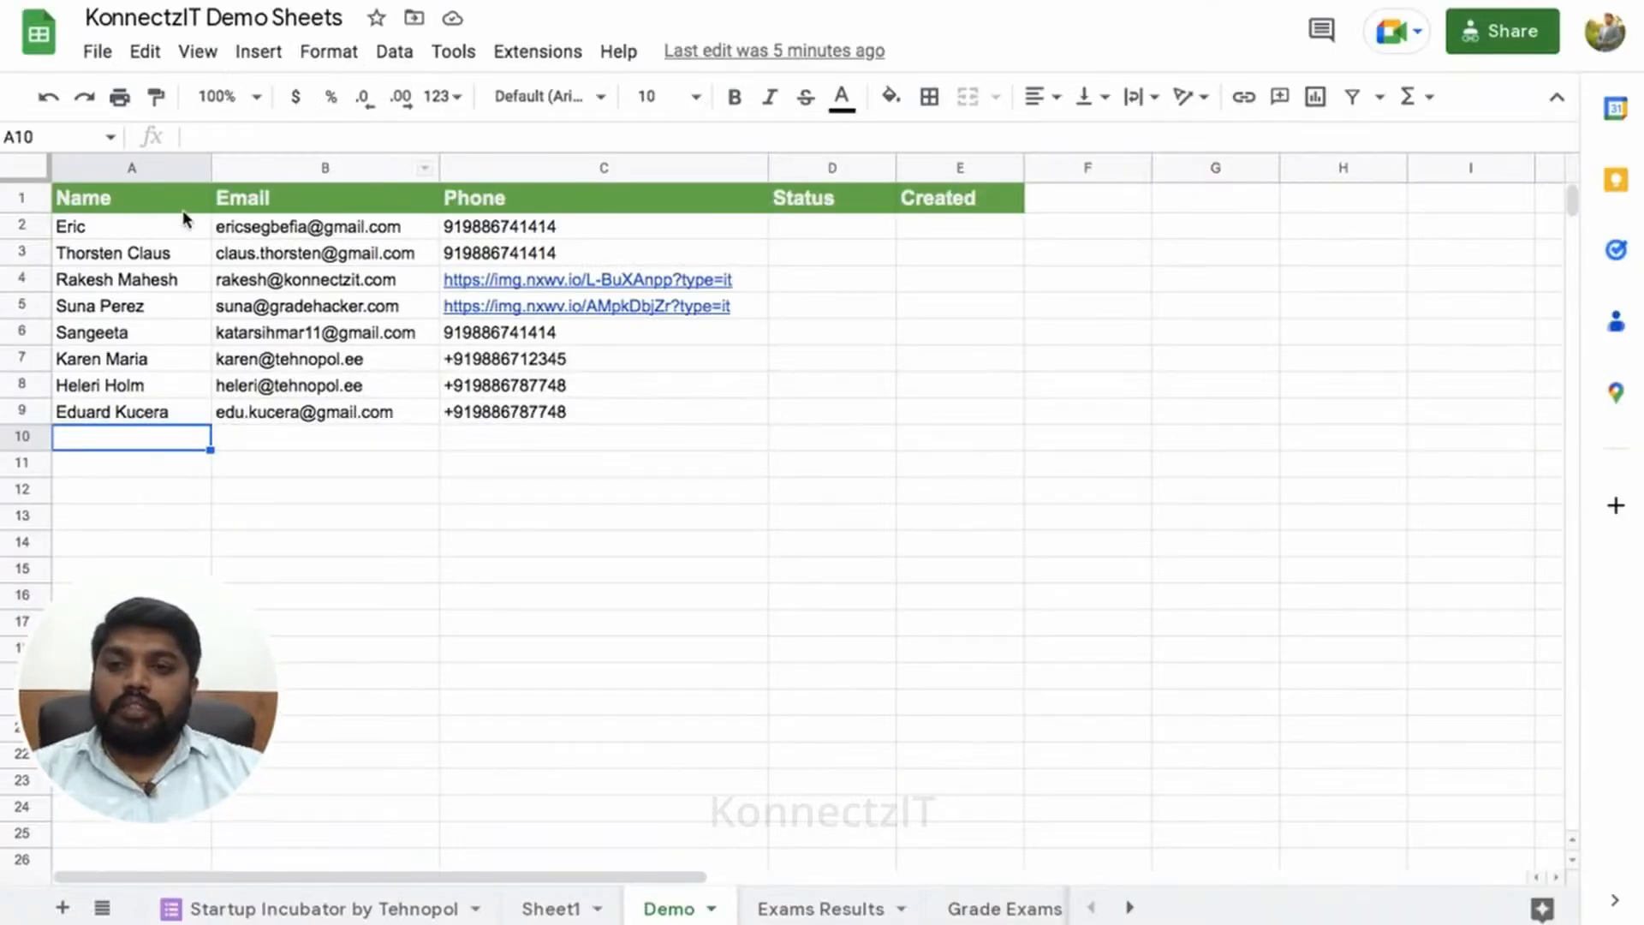
left_click(180, 204)
left_click(312, 197)
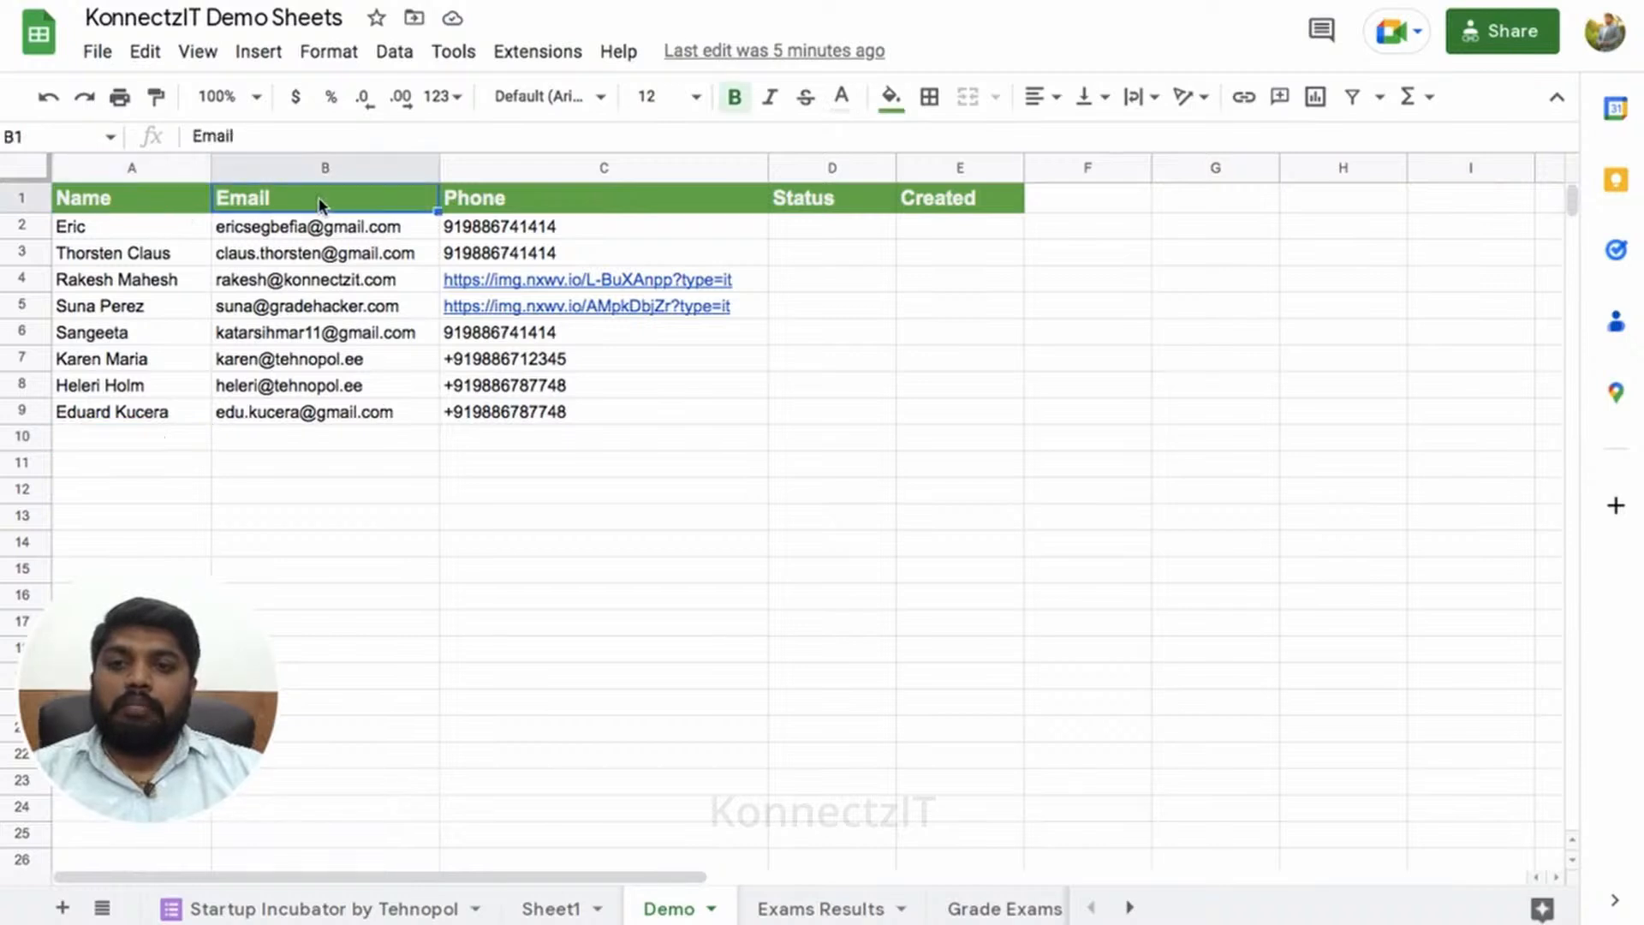
left_click(528, 200)
left_click(818, 204)
left_click(949, 206)
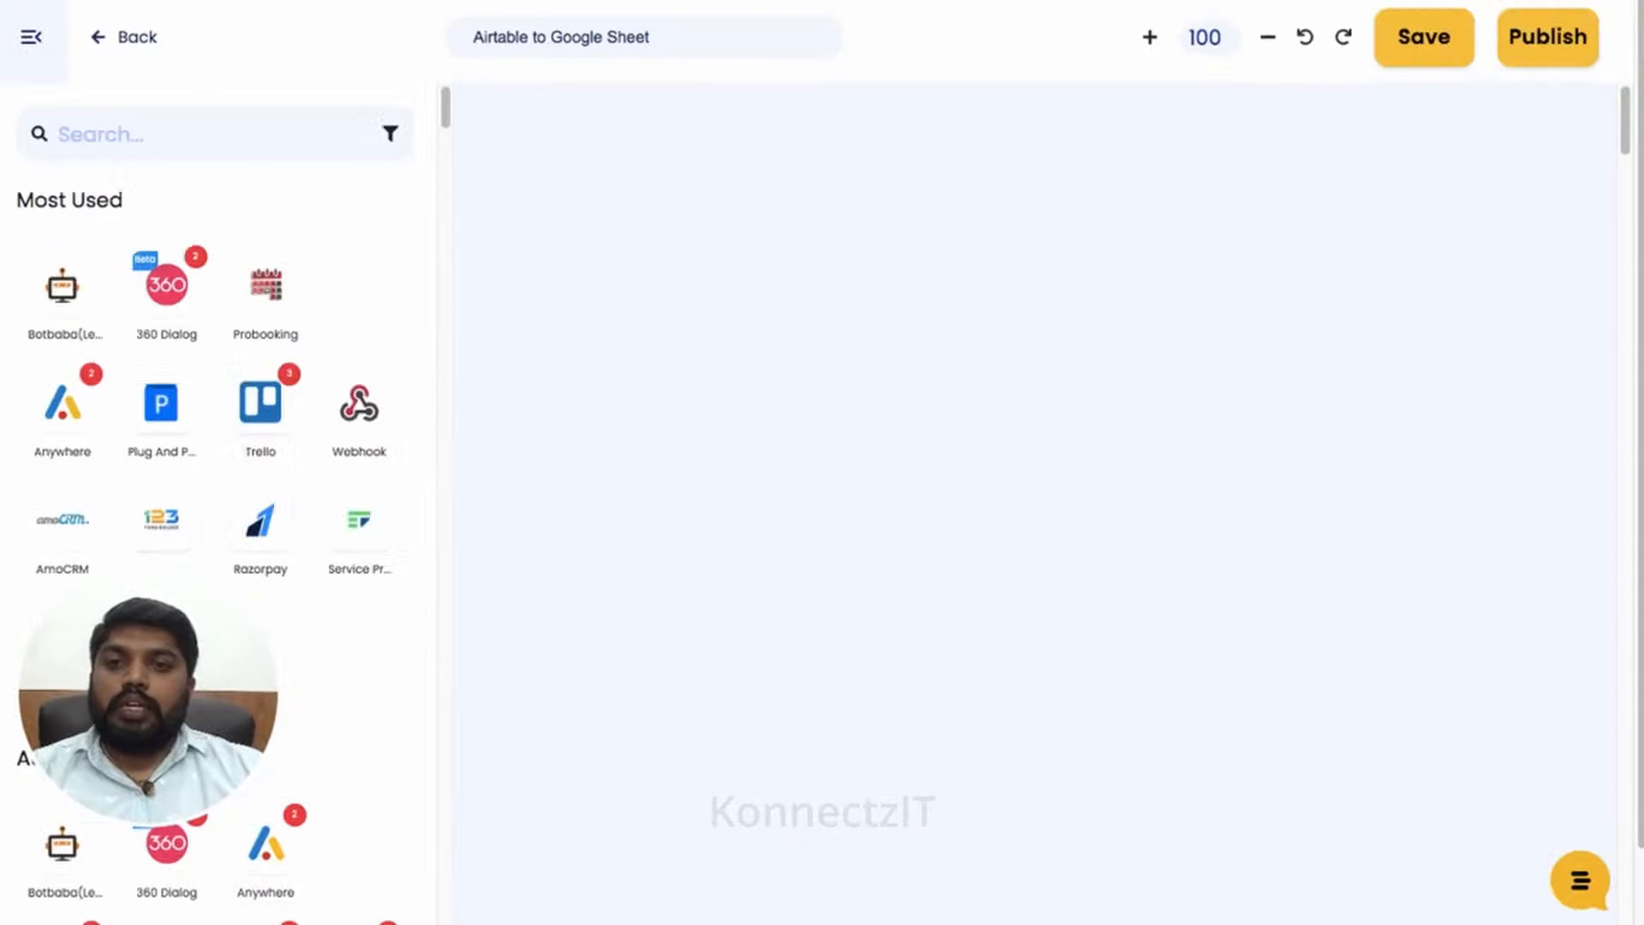
- Place an Airtable block, found by searching 'airta', as the first step on the canvas
left_click(235, 133)
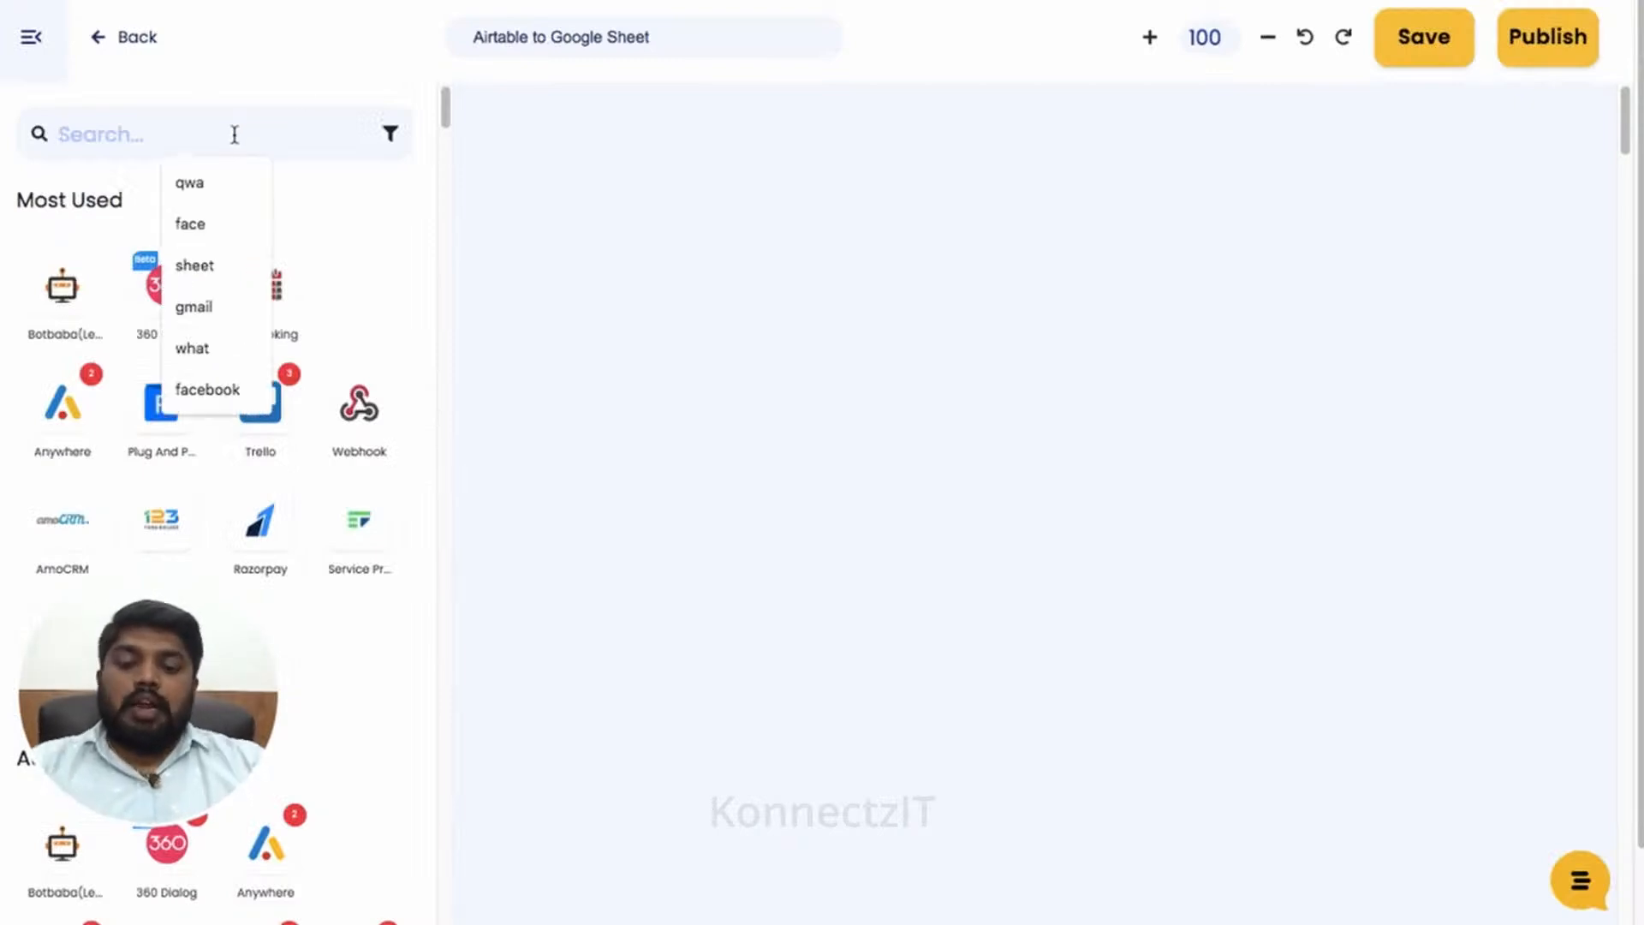
type("airta")
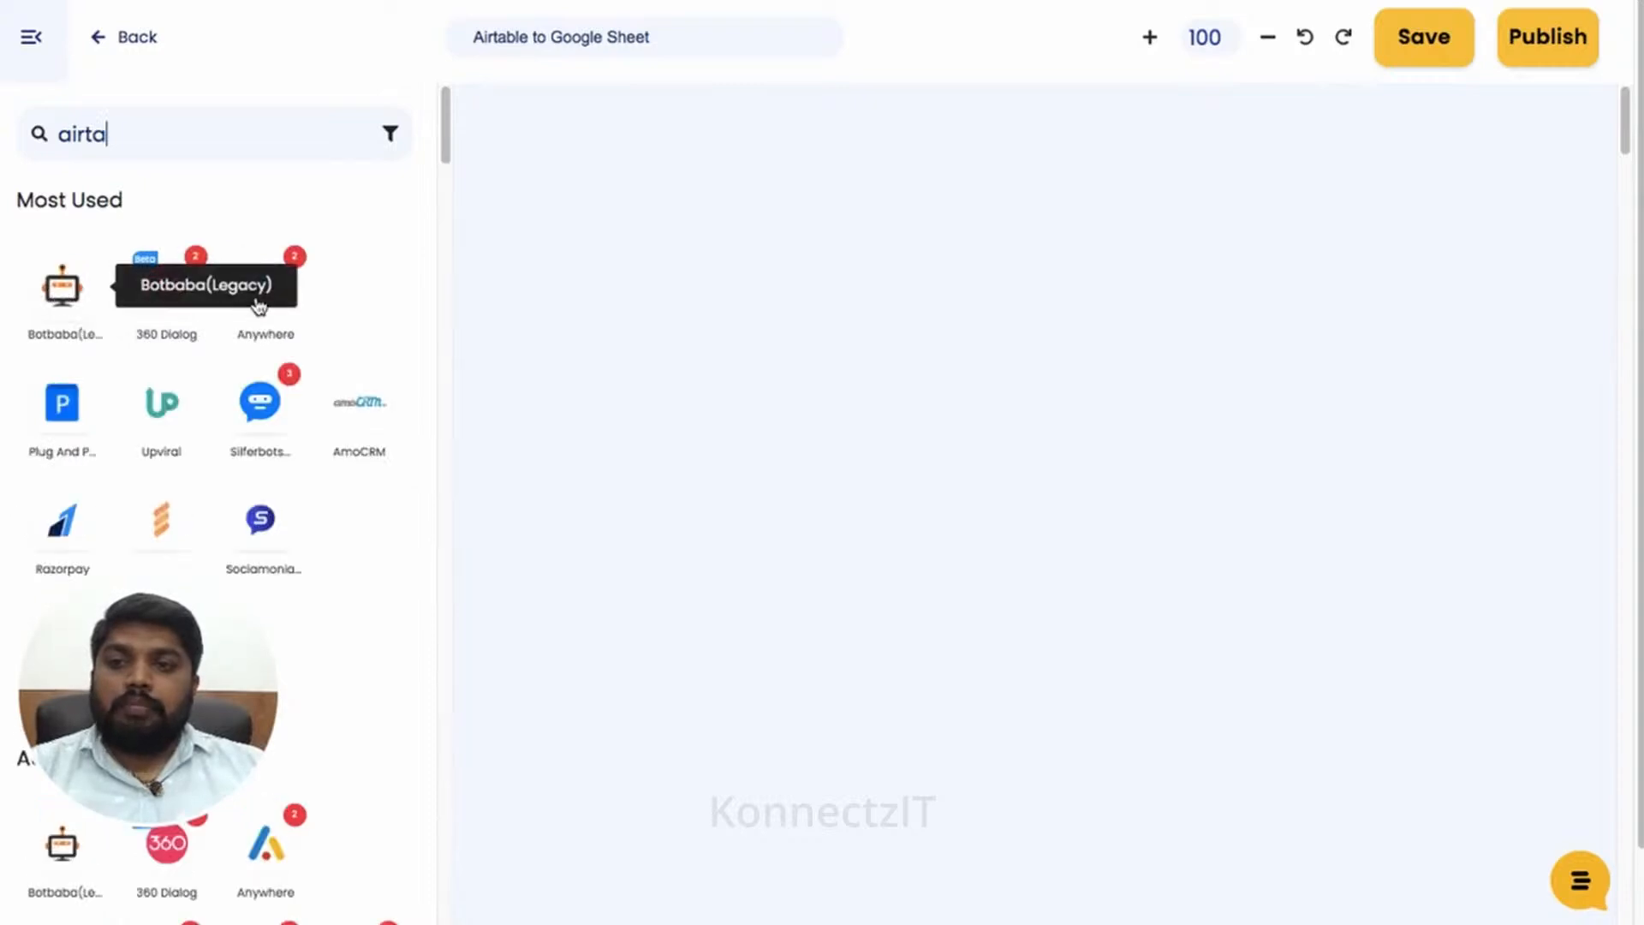
left_click_drag(75, 298, 541, 192)
left_click(31, 36)
left_click_drag(844, 279, 575, 209)
left_click(580, 296)
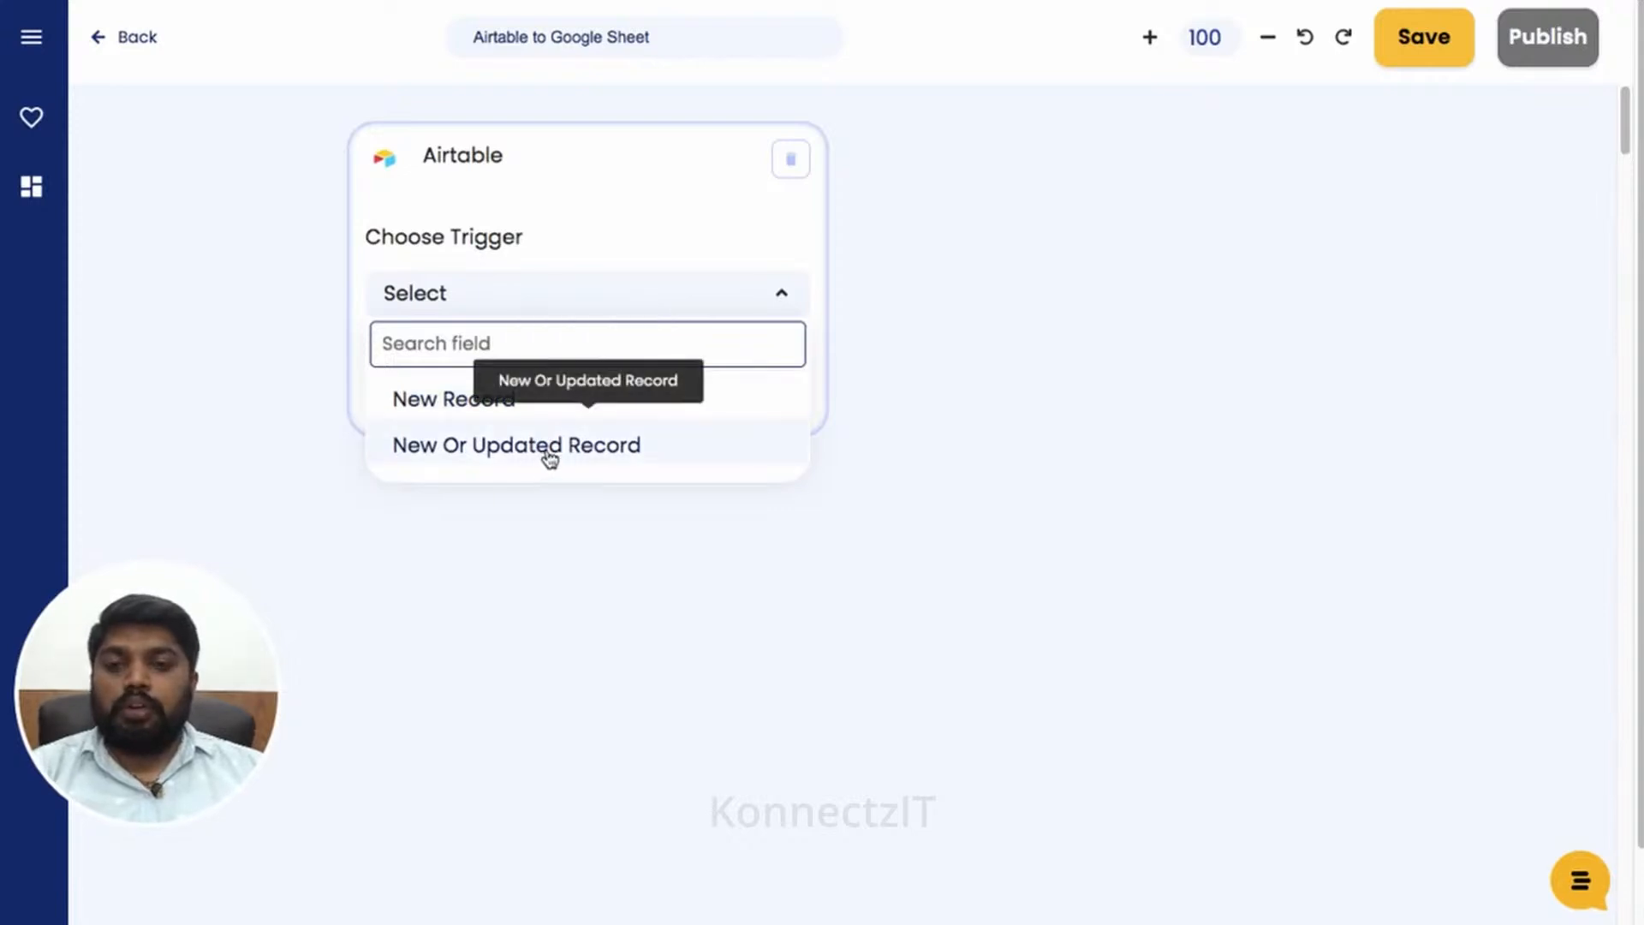
- Set the Airtable trigger to New Record on KonnectzIT Demo, Table 1, Email column, and test it
left_click(531, 398)
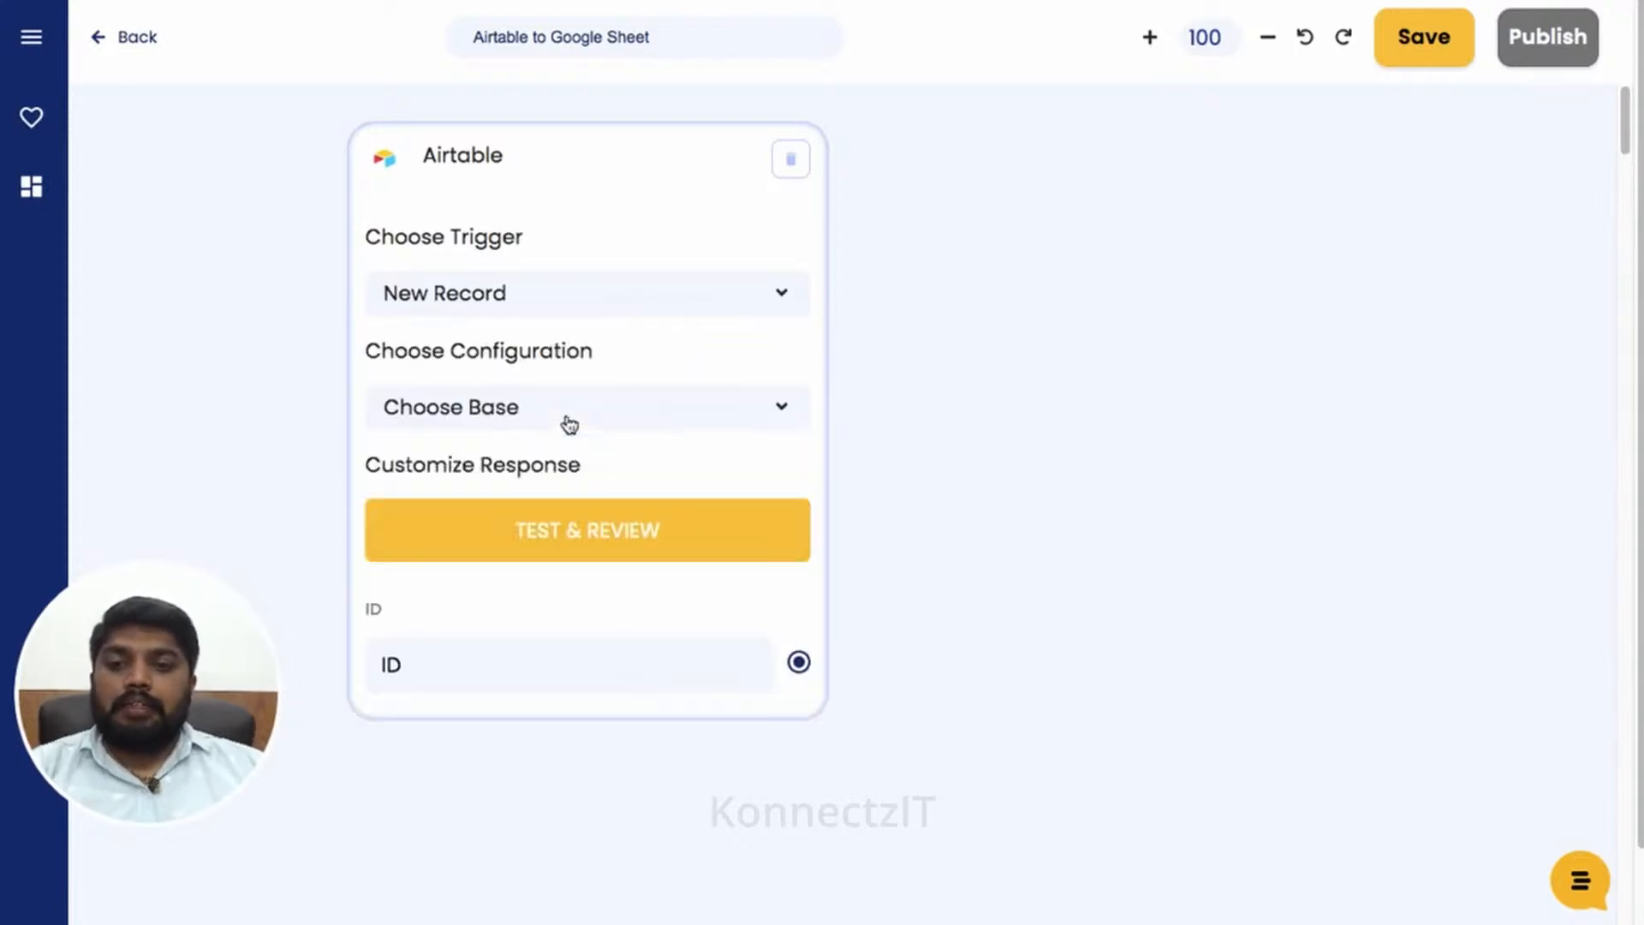
left_click(565, 411)
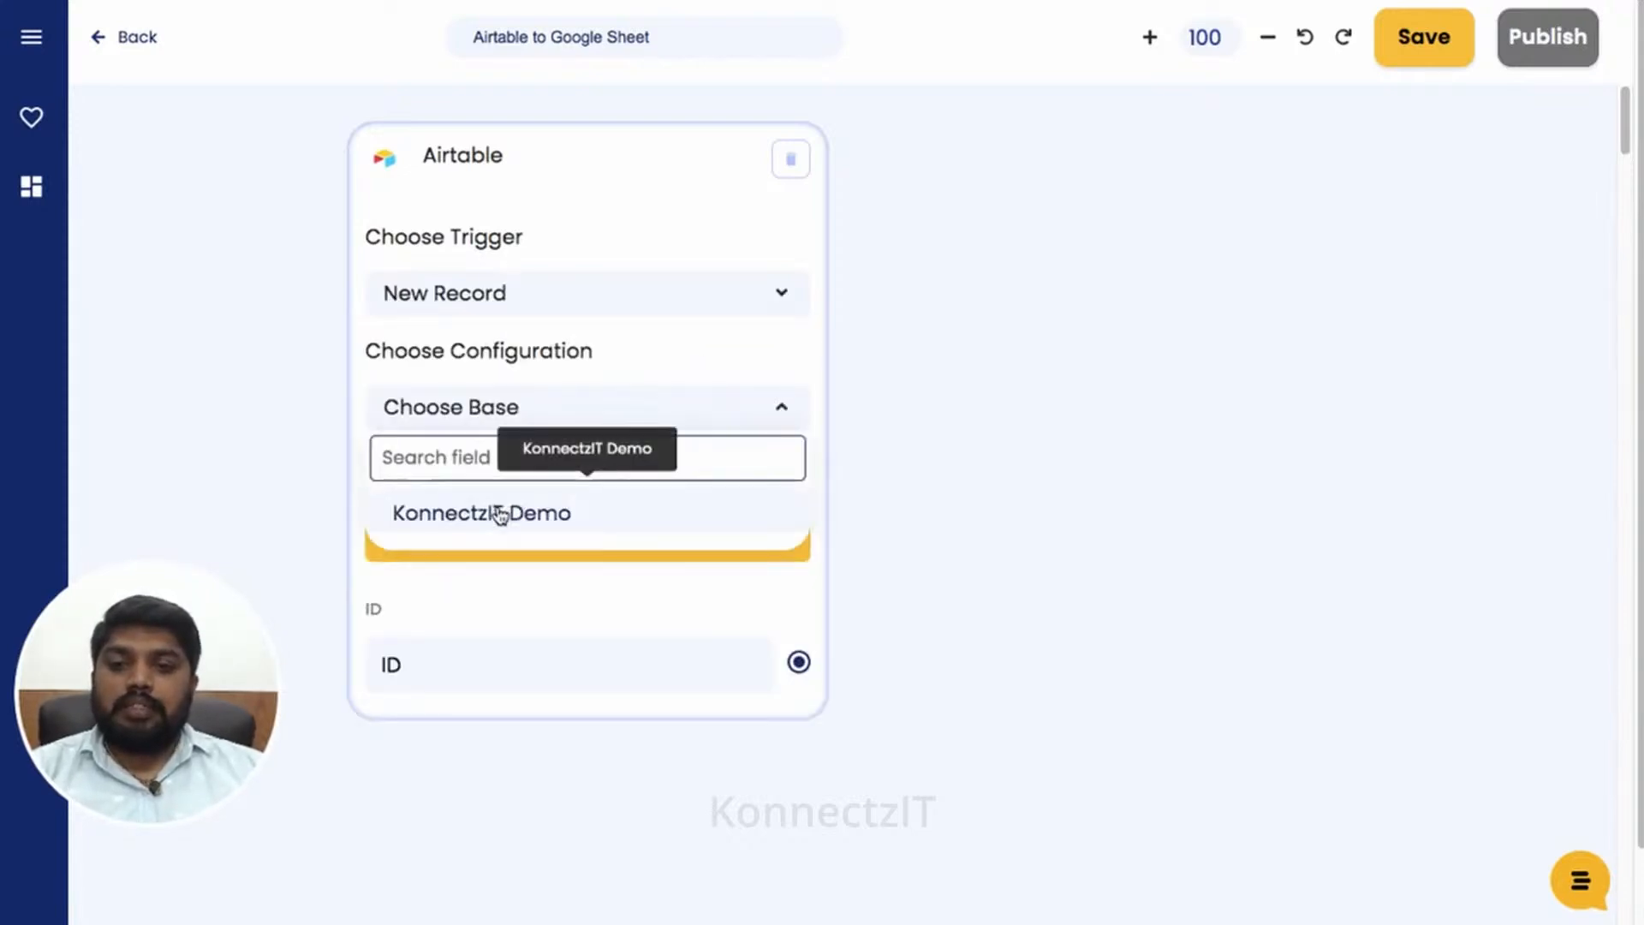
left_click(535, 512)
left_click(550, 462)
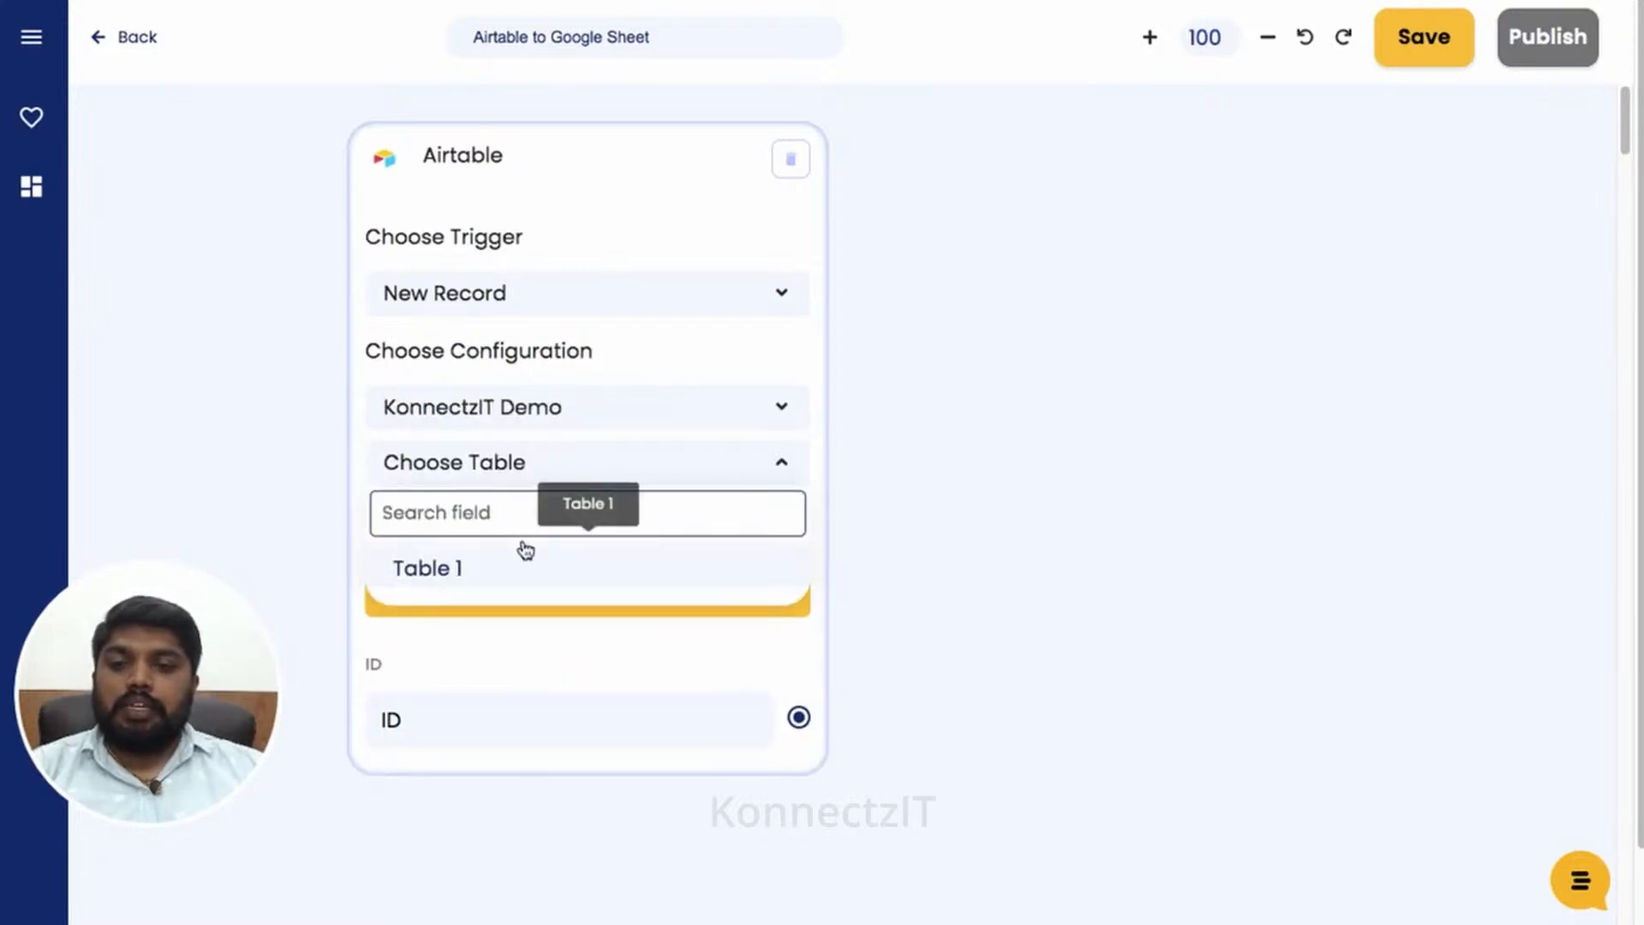
left_click(518, 570)
left_click(555, 519)
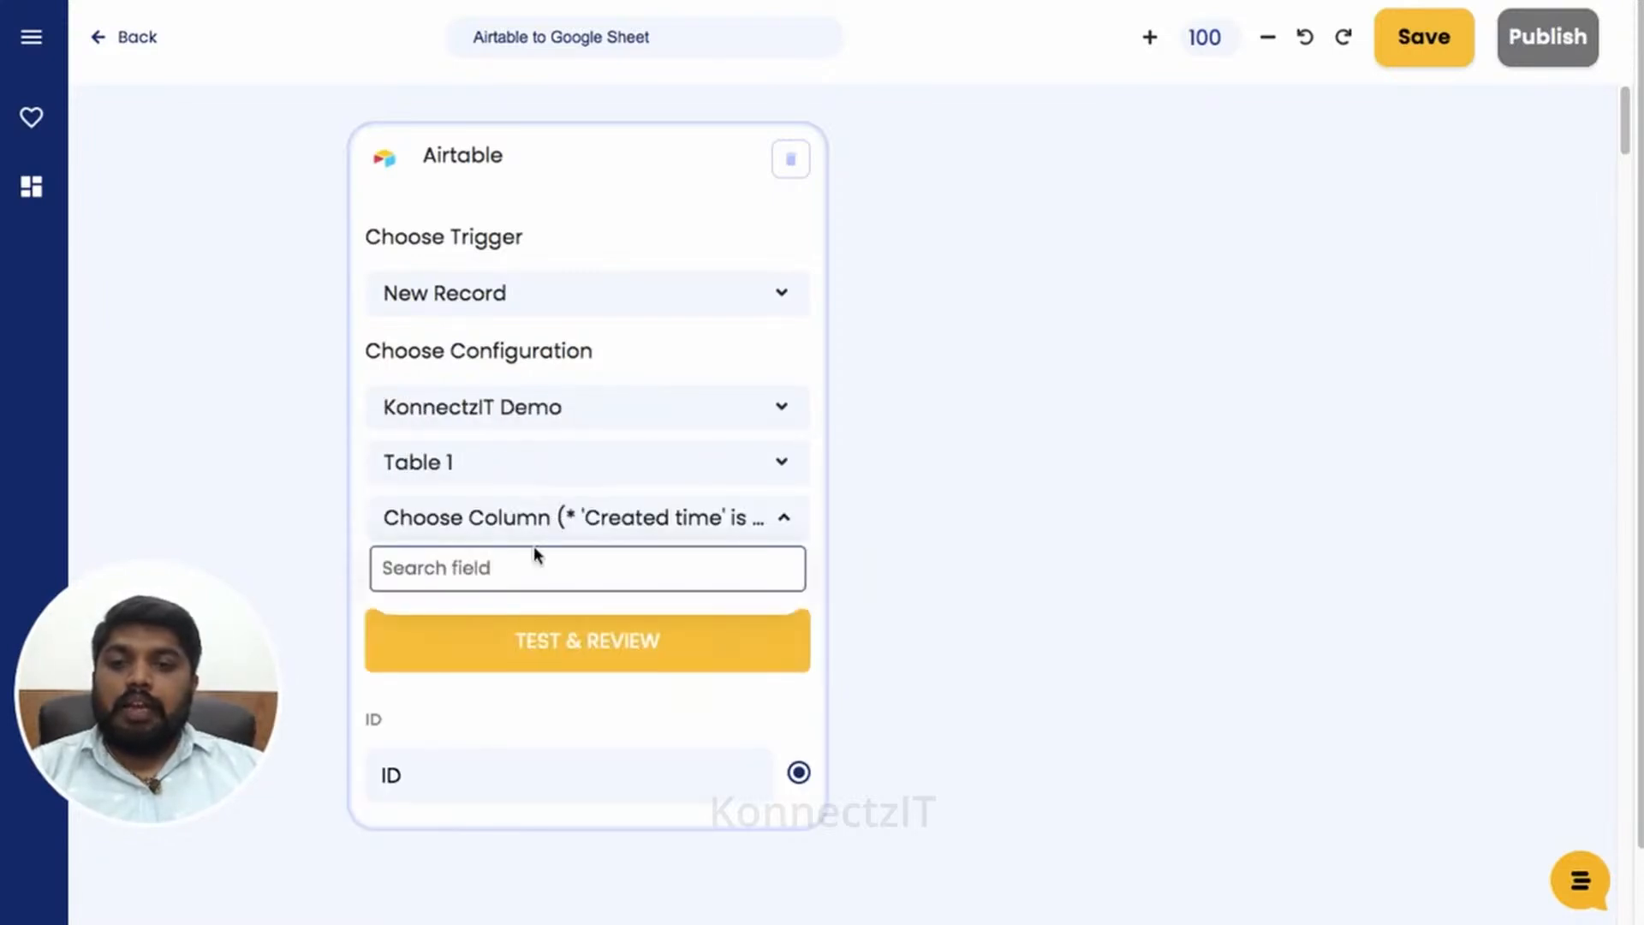
left_click(478, 670)
left_click(543, 638)
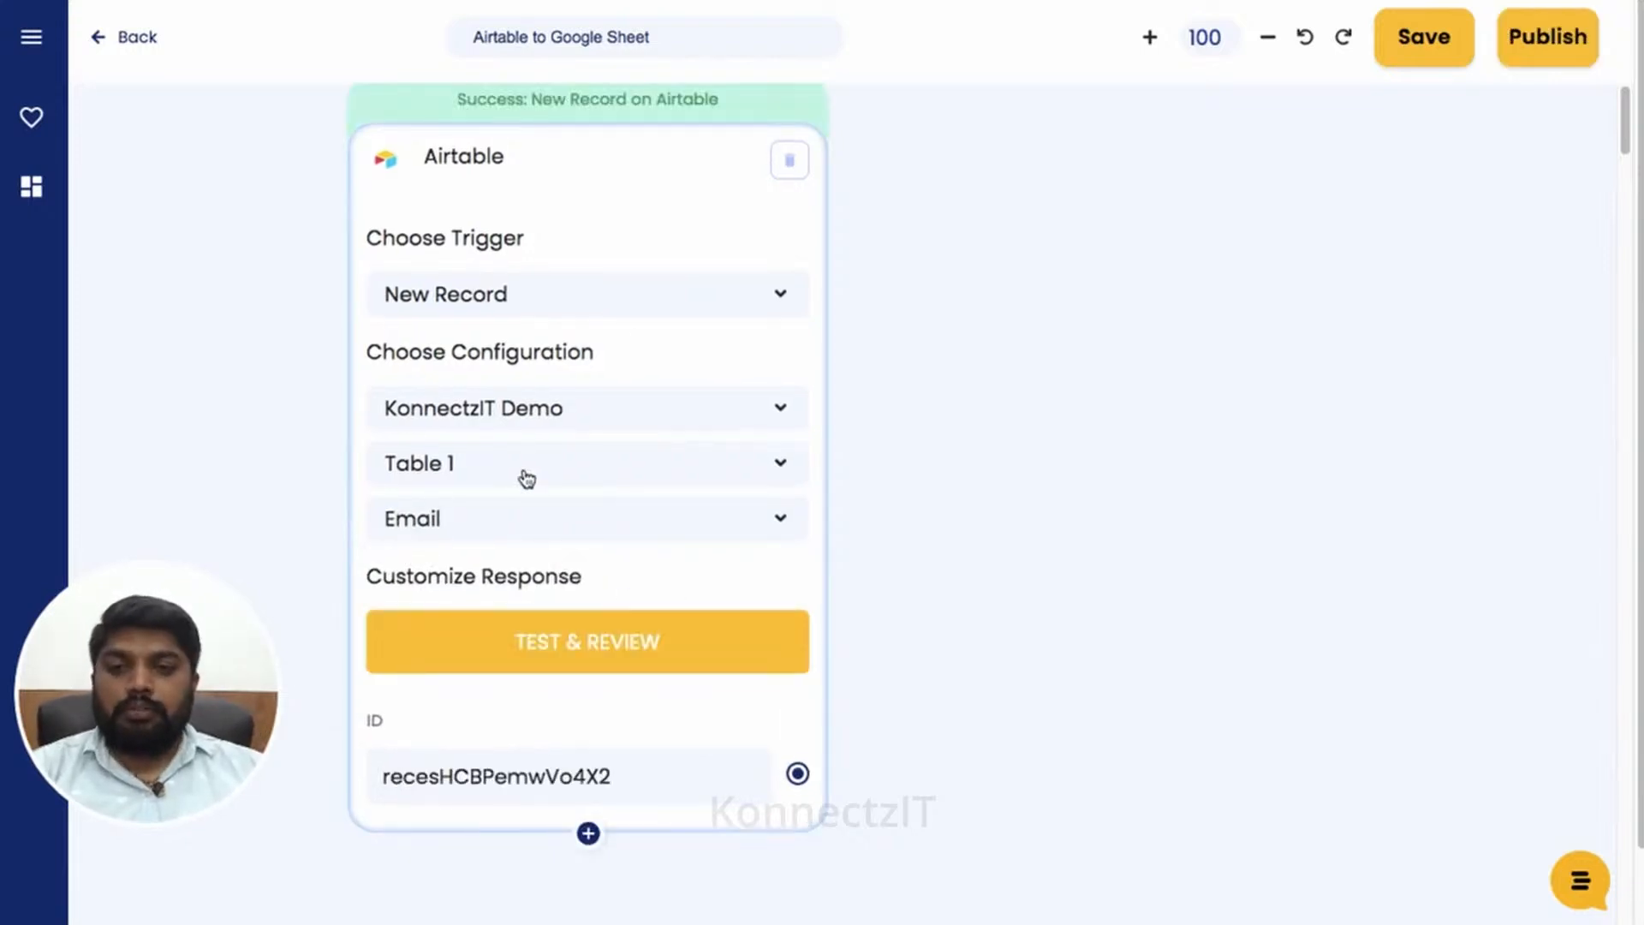
scroll(547, 455, "down", 2)
- Tick Name, Email, Phone and Created for the Airtable response and review their sample values
left_click(584, 789)
left_click(315, 263)
left_click(259, 314)
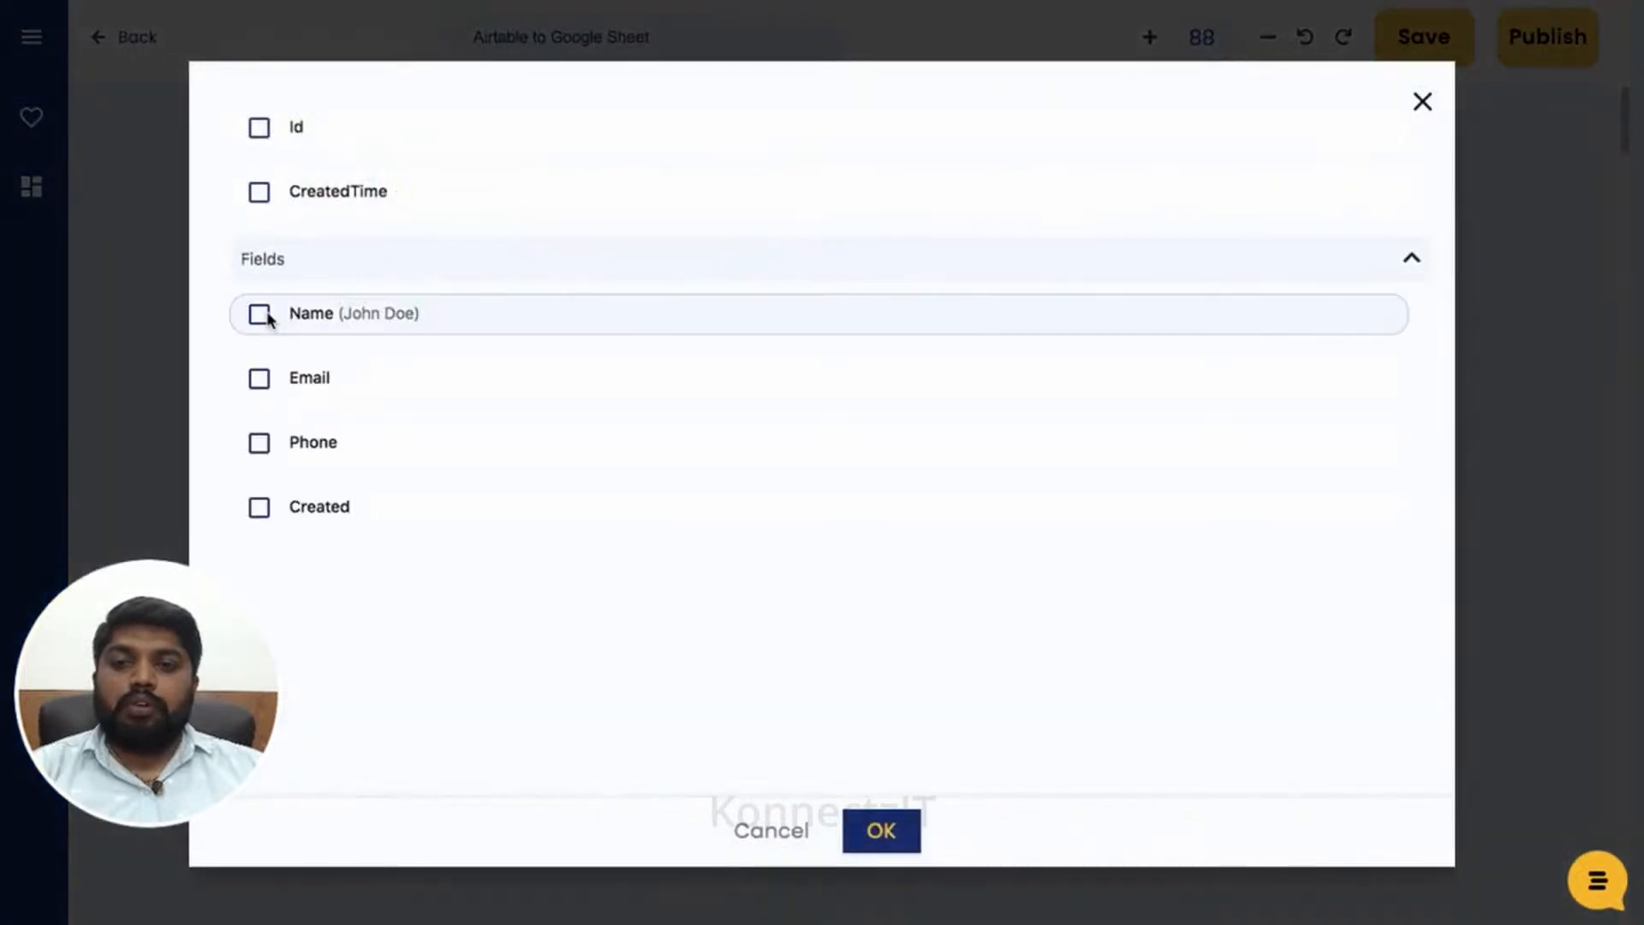
left_click(260, 380)
left_click(261, 445)
left_click(259, 509)
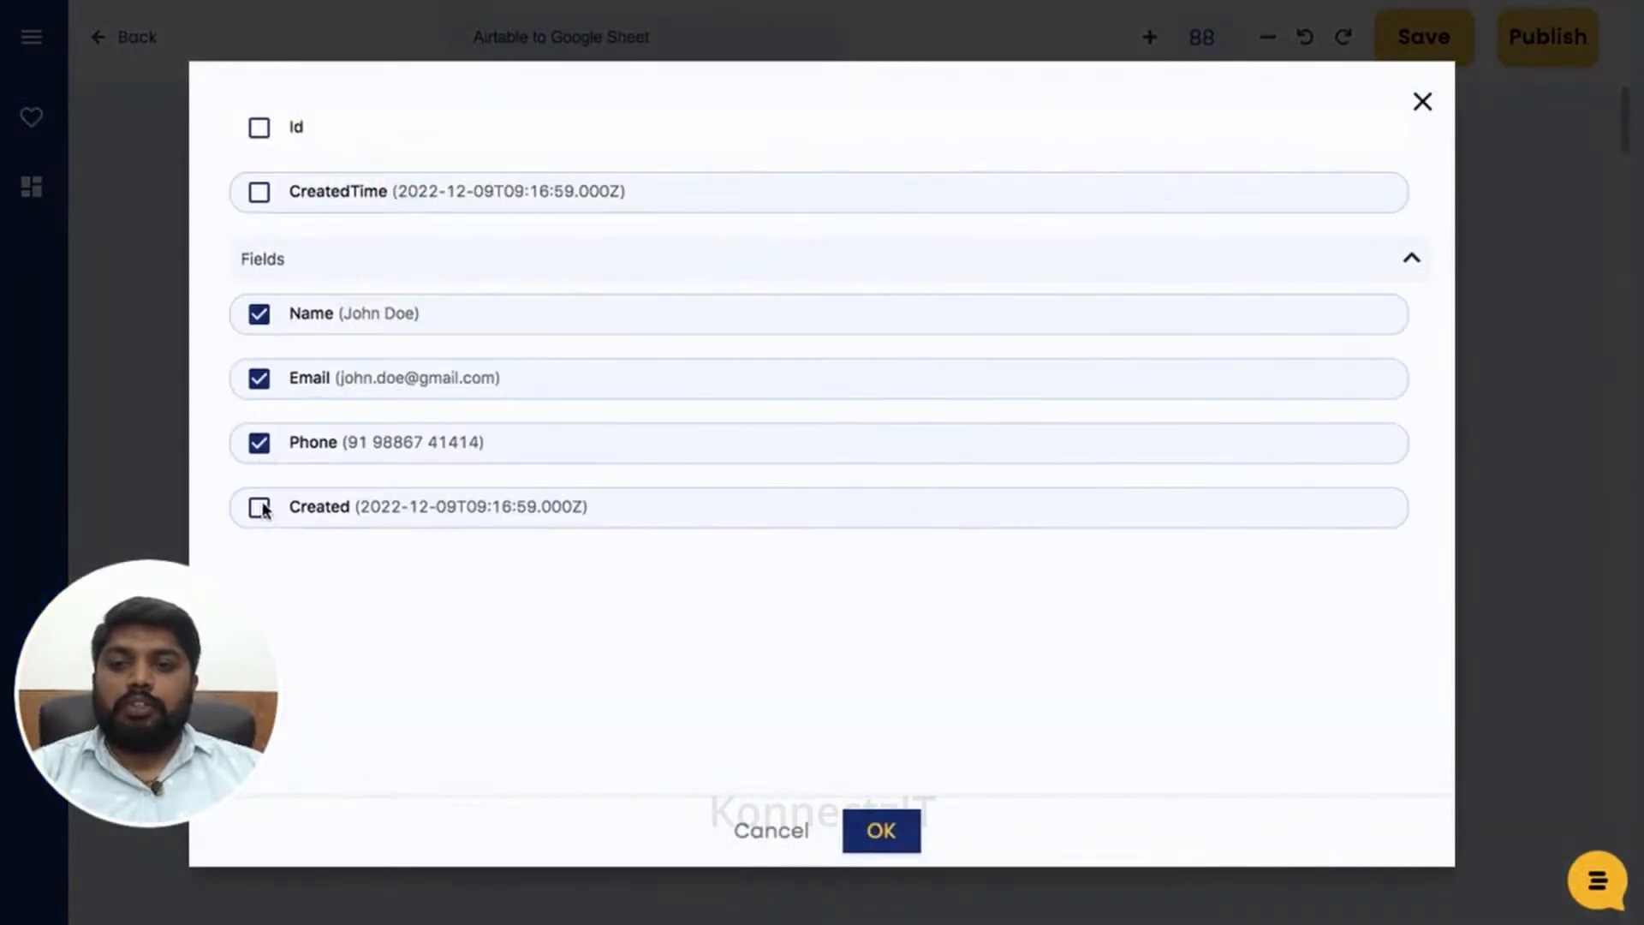
left_click(883, 830)
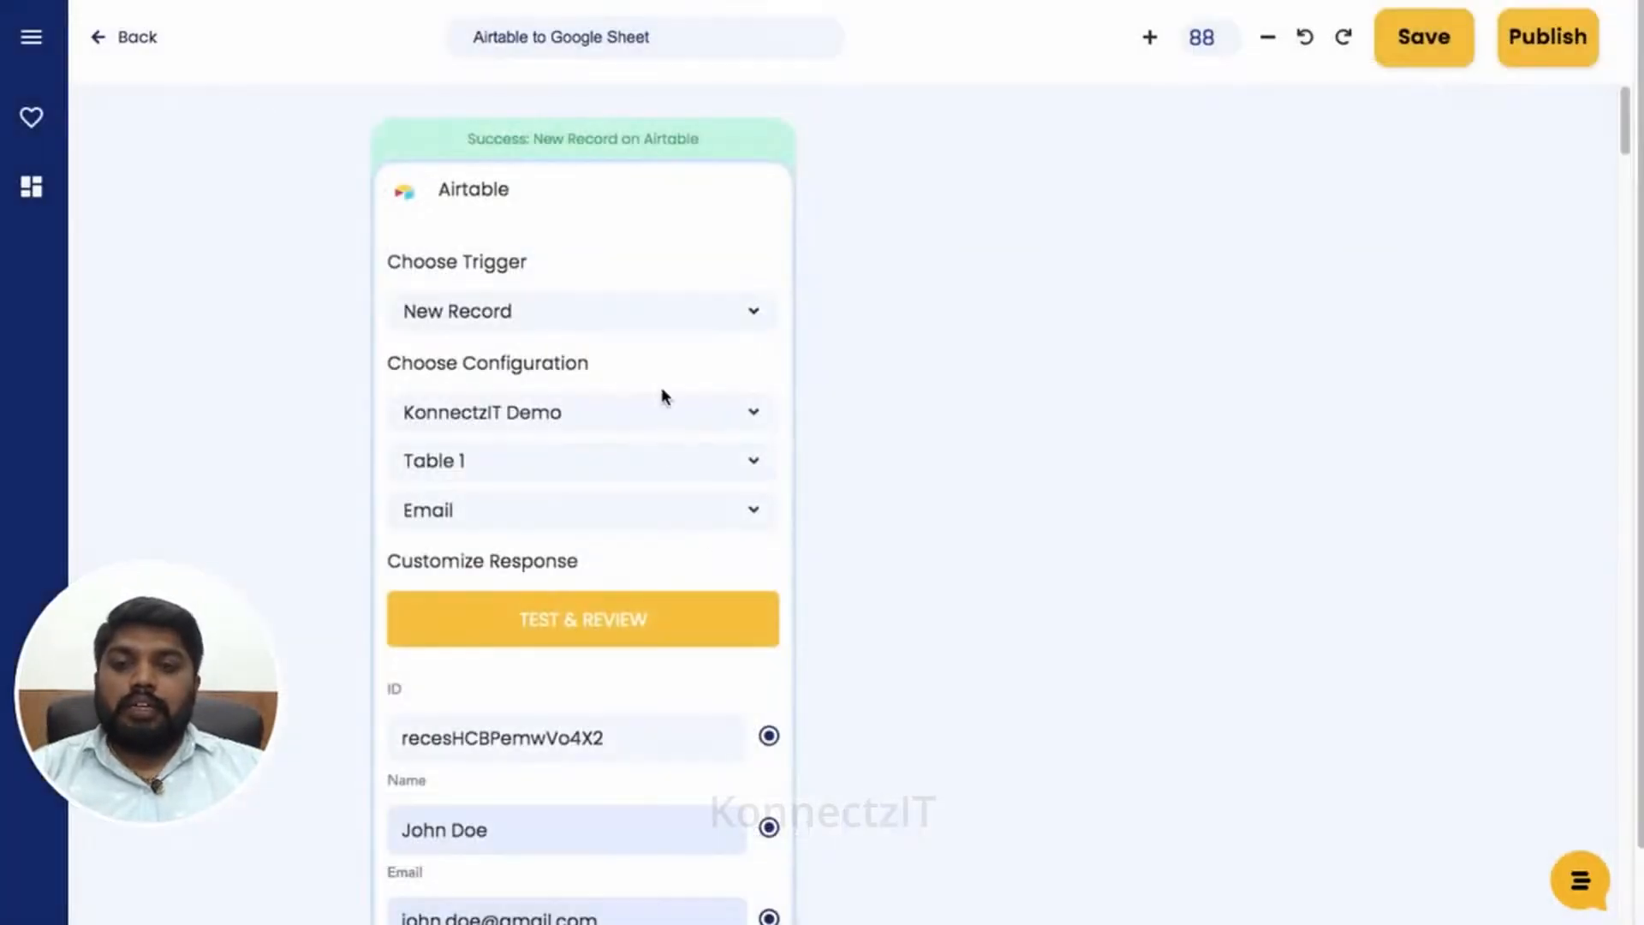
scroll(666, 386, "down", 3)
left_click_drag(728, 485, 711, 290)
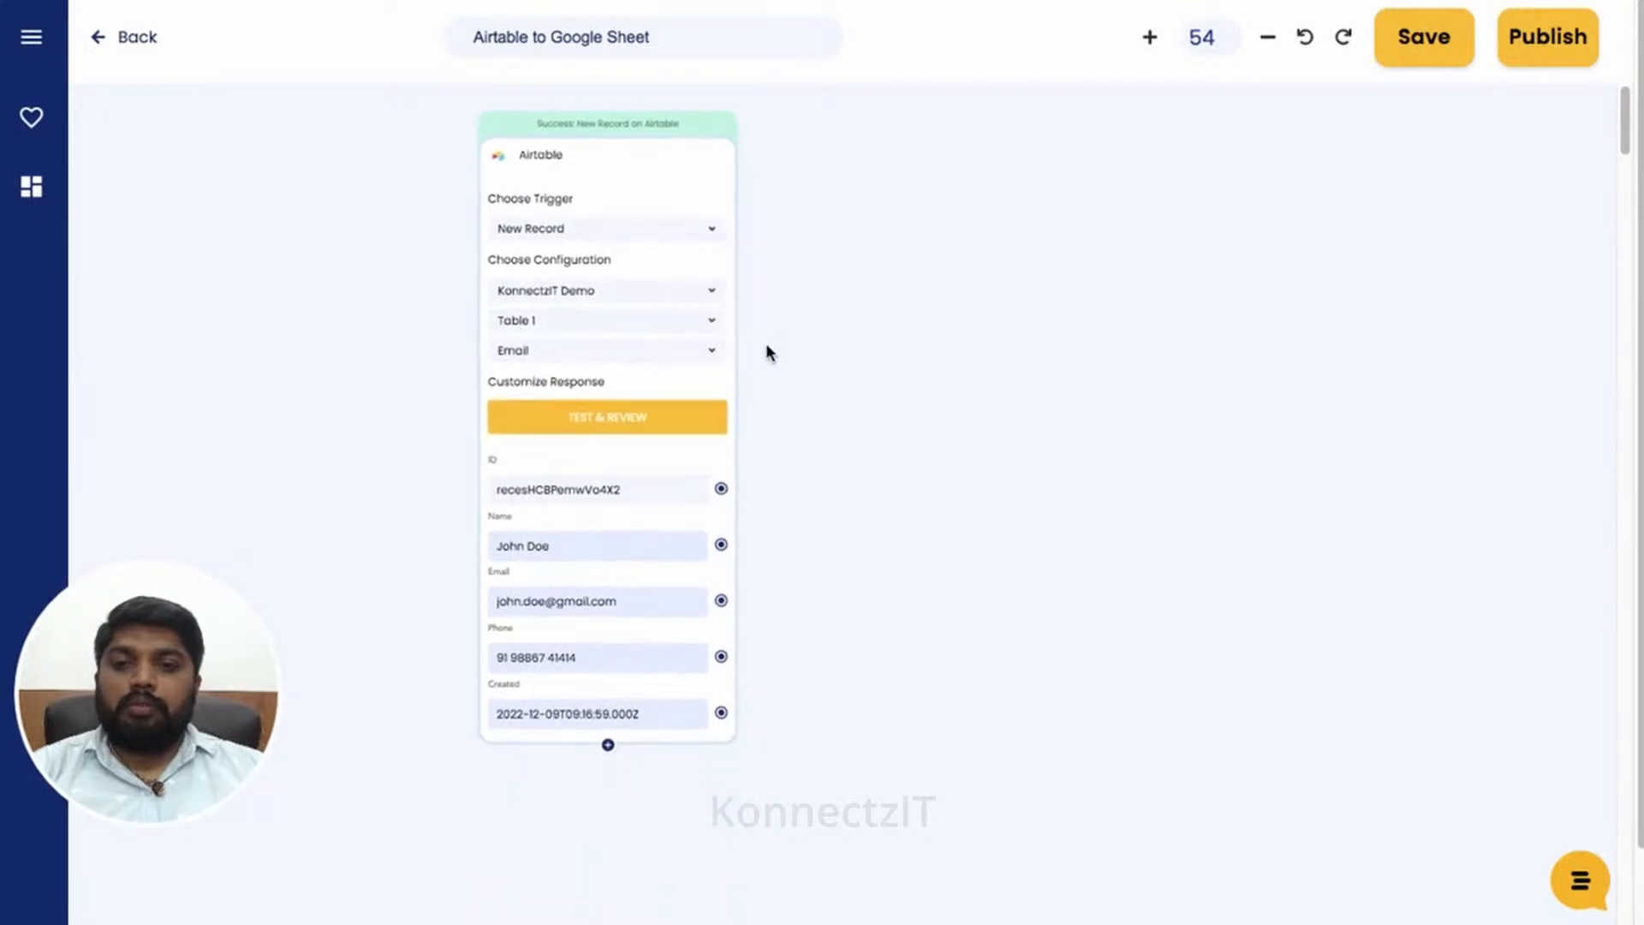
scroll(769, 347, "up", 1)
scroll(774, 342, "up", 2)
left_click_drag(882, 434, 937, 680)
scroll(911, 551, "down", 1)
left_click_drag(911, 551, 871, 514)
- Add a Google Sheets block, found by searching 'sheet', beside the Airtable block
left_click(32, 37)
left_click(120, 130)
type("she")
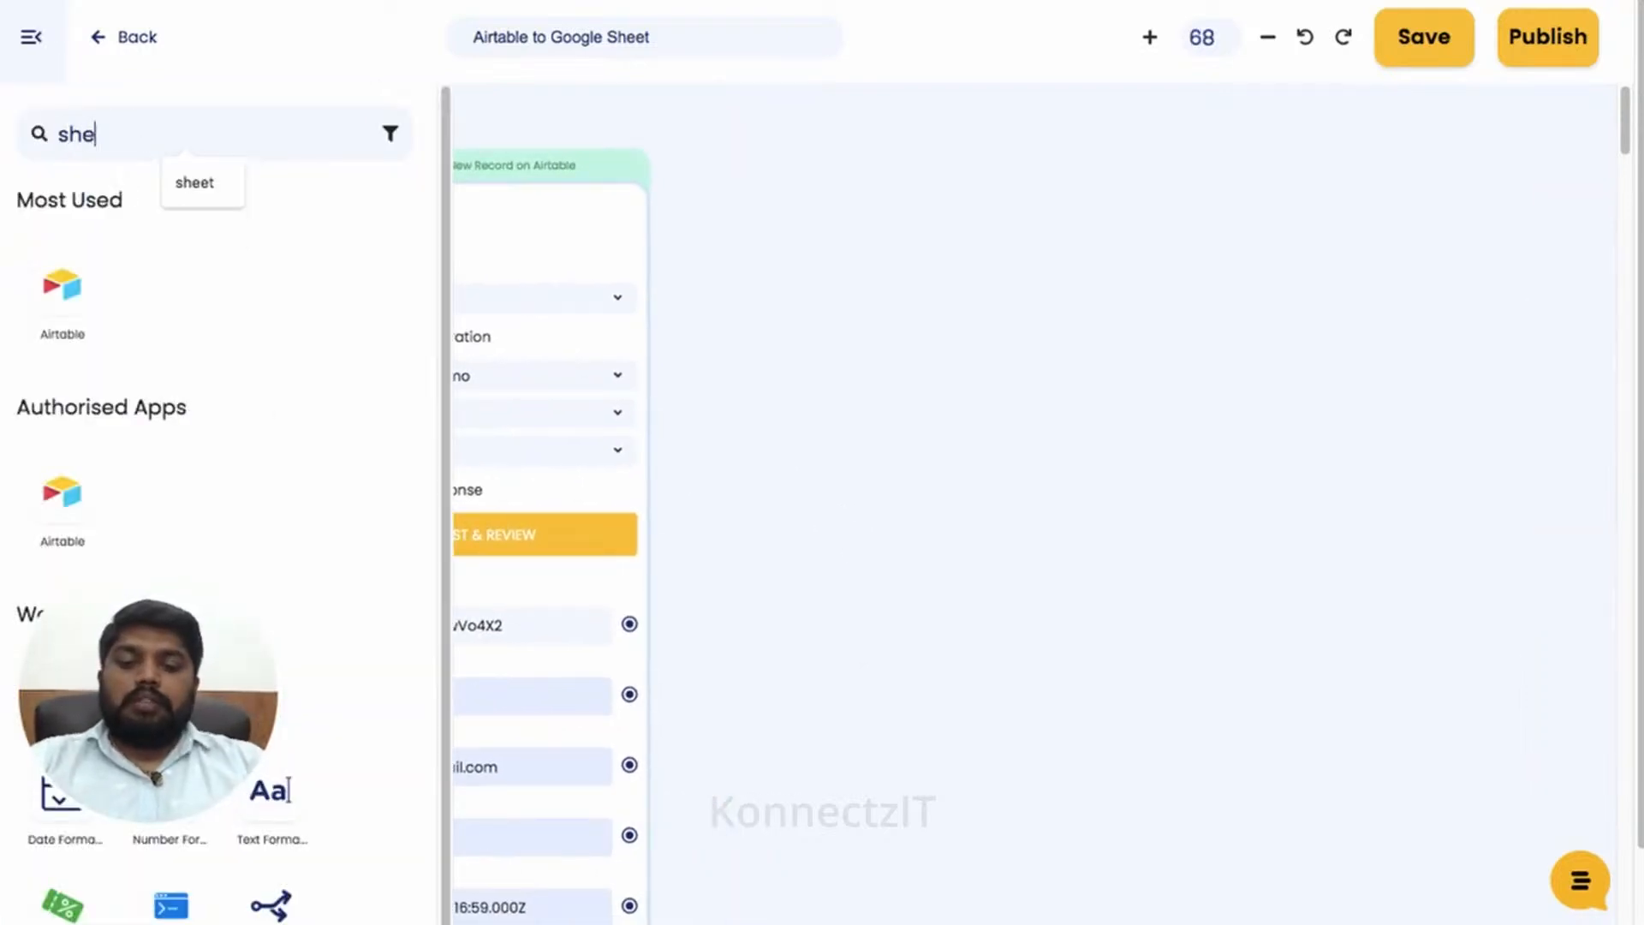
type("et")
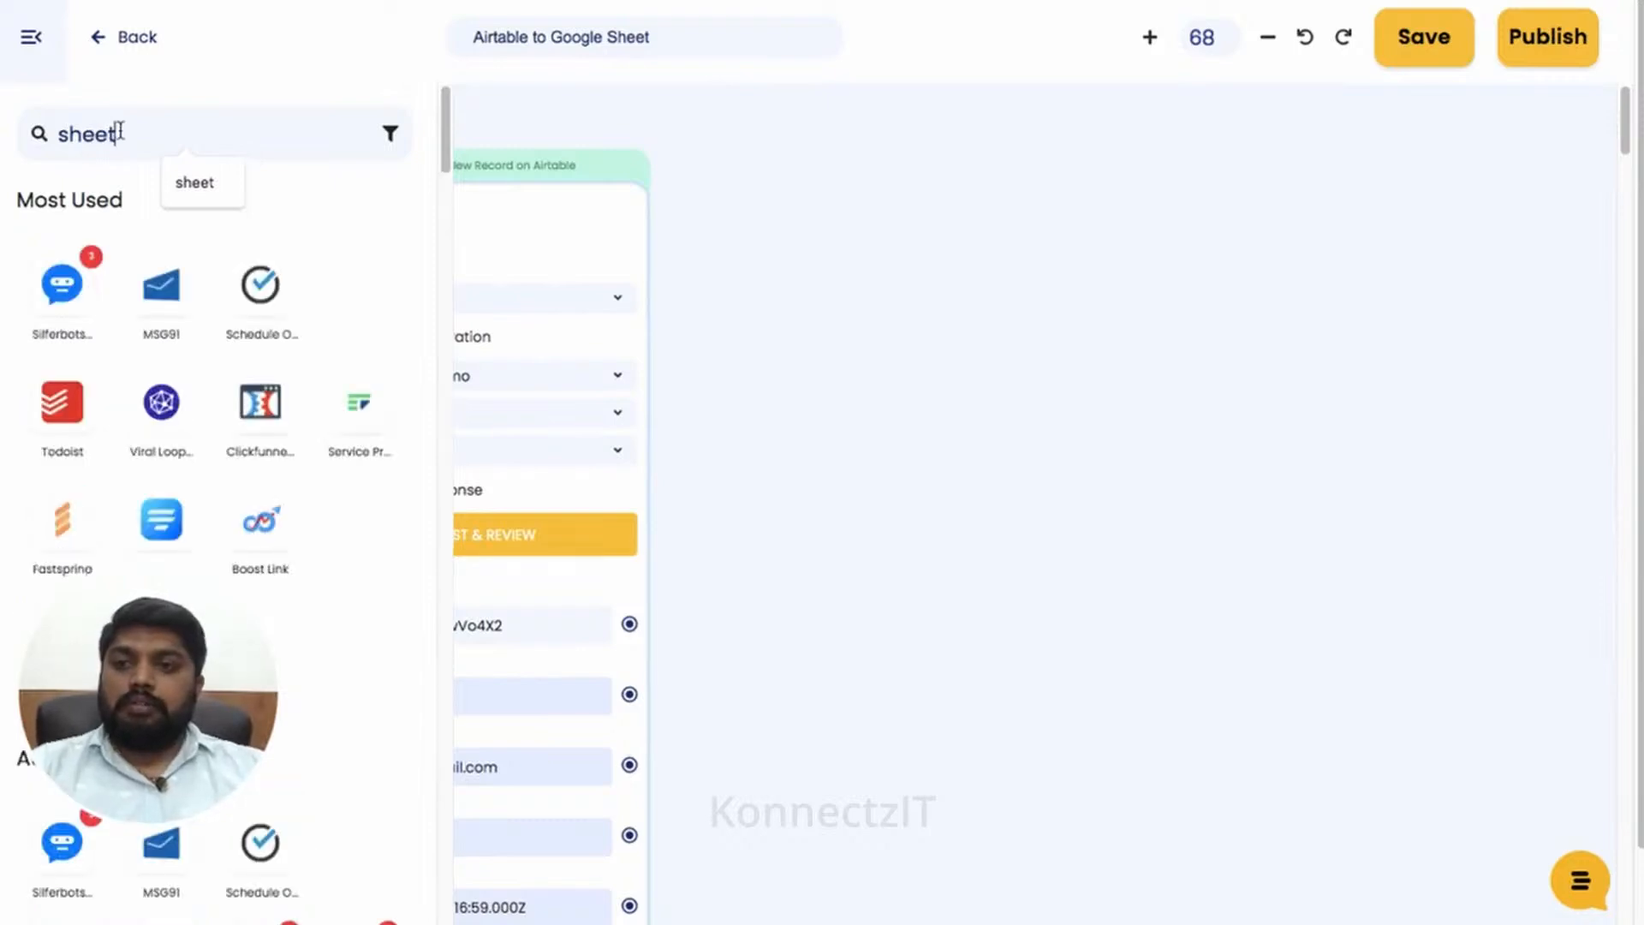
left_click_drag(61, 285, 886, 171)
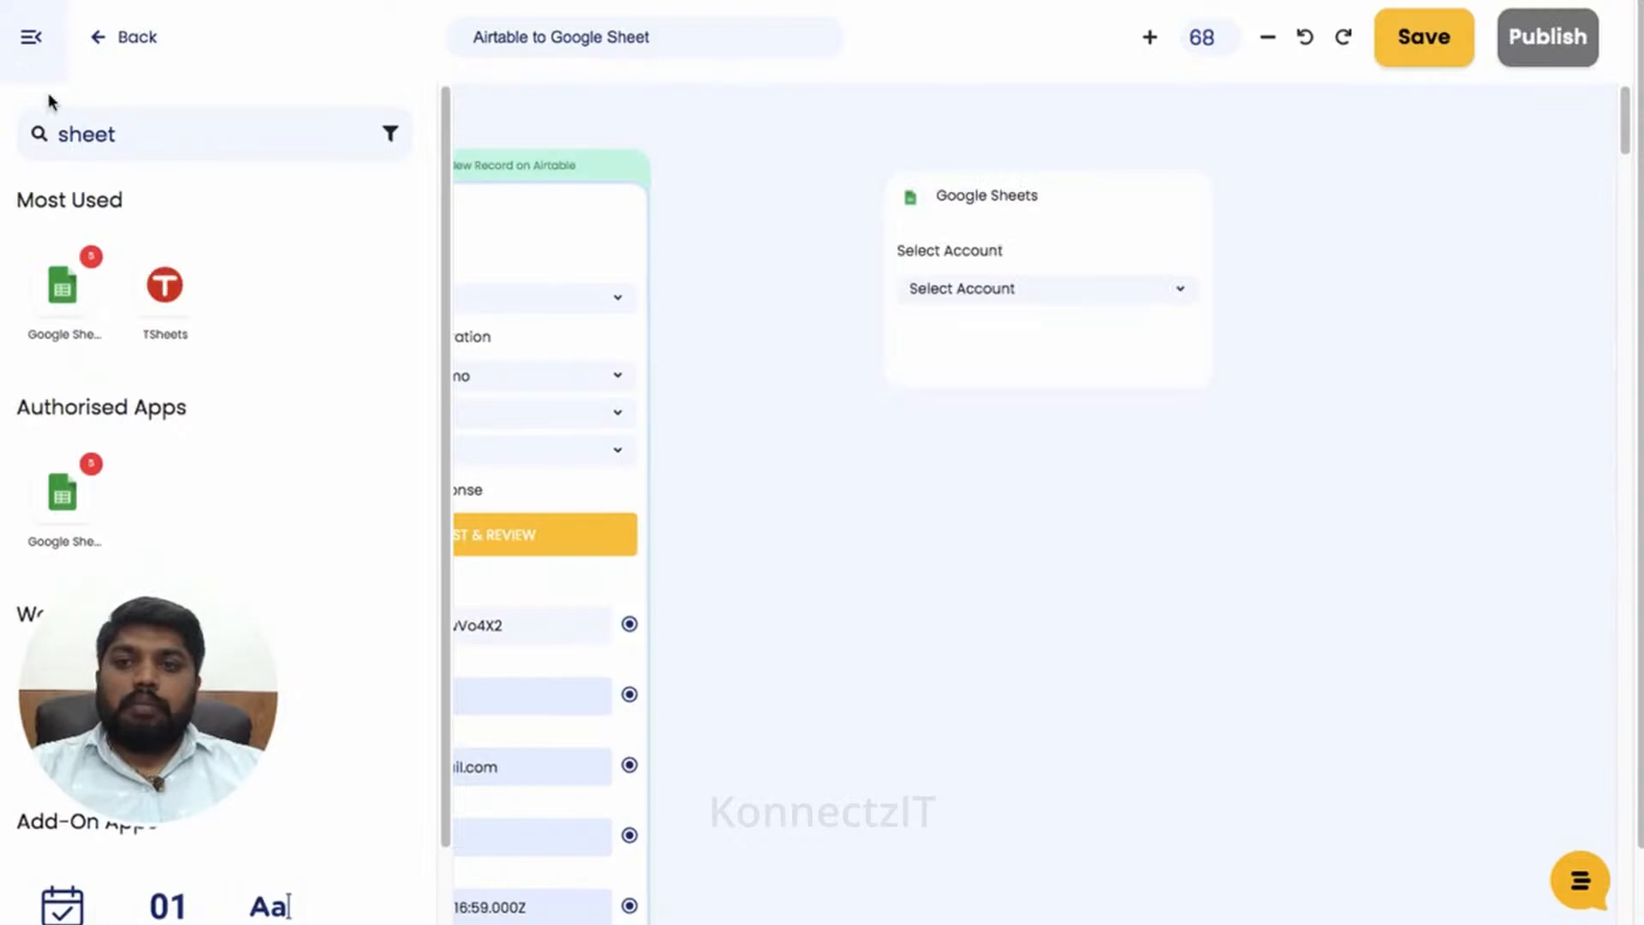
left_click(32, 41)
left_click_drag(1055, 202, 942, 209)
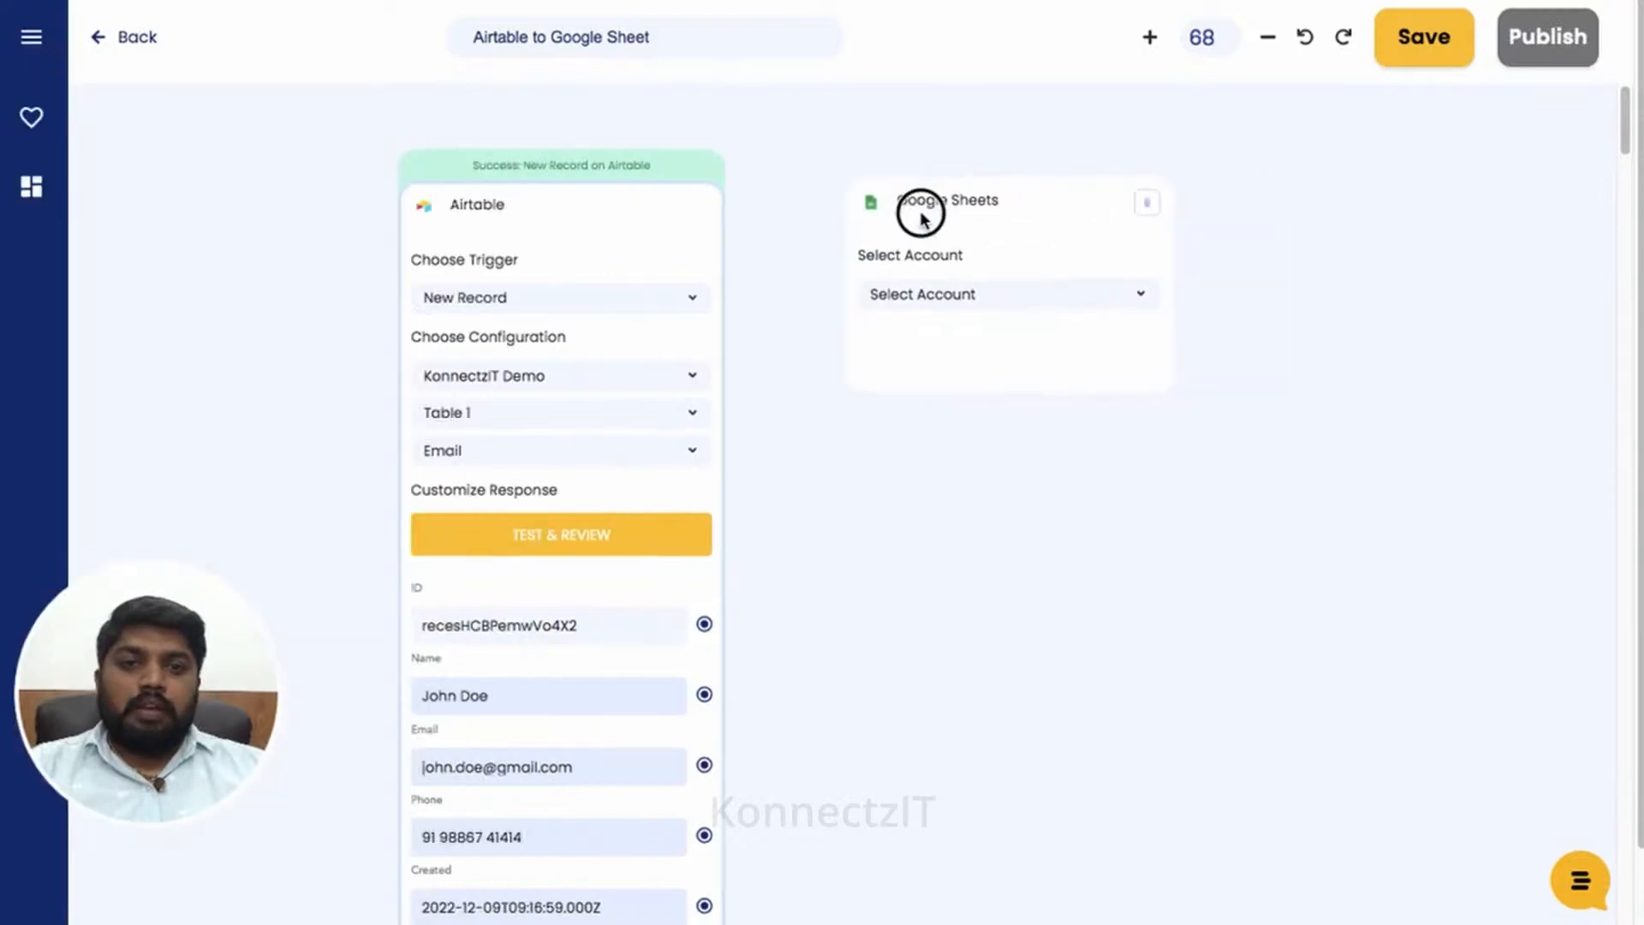
- Configure Google Sheets Account #5, Create Spreadsheet Row, KonnectzIT Demo Sheets, sheet Demo
left_click(1010, 300)
scroll(1027, 405, "down", 1)
left_click(1025, 446)
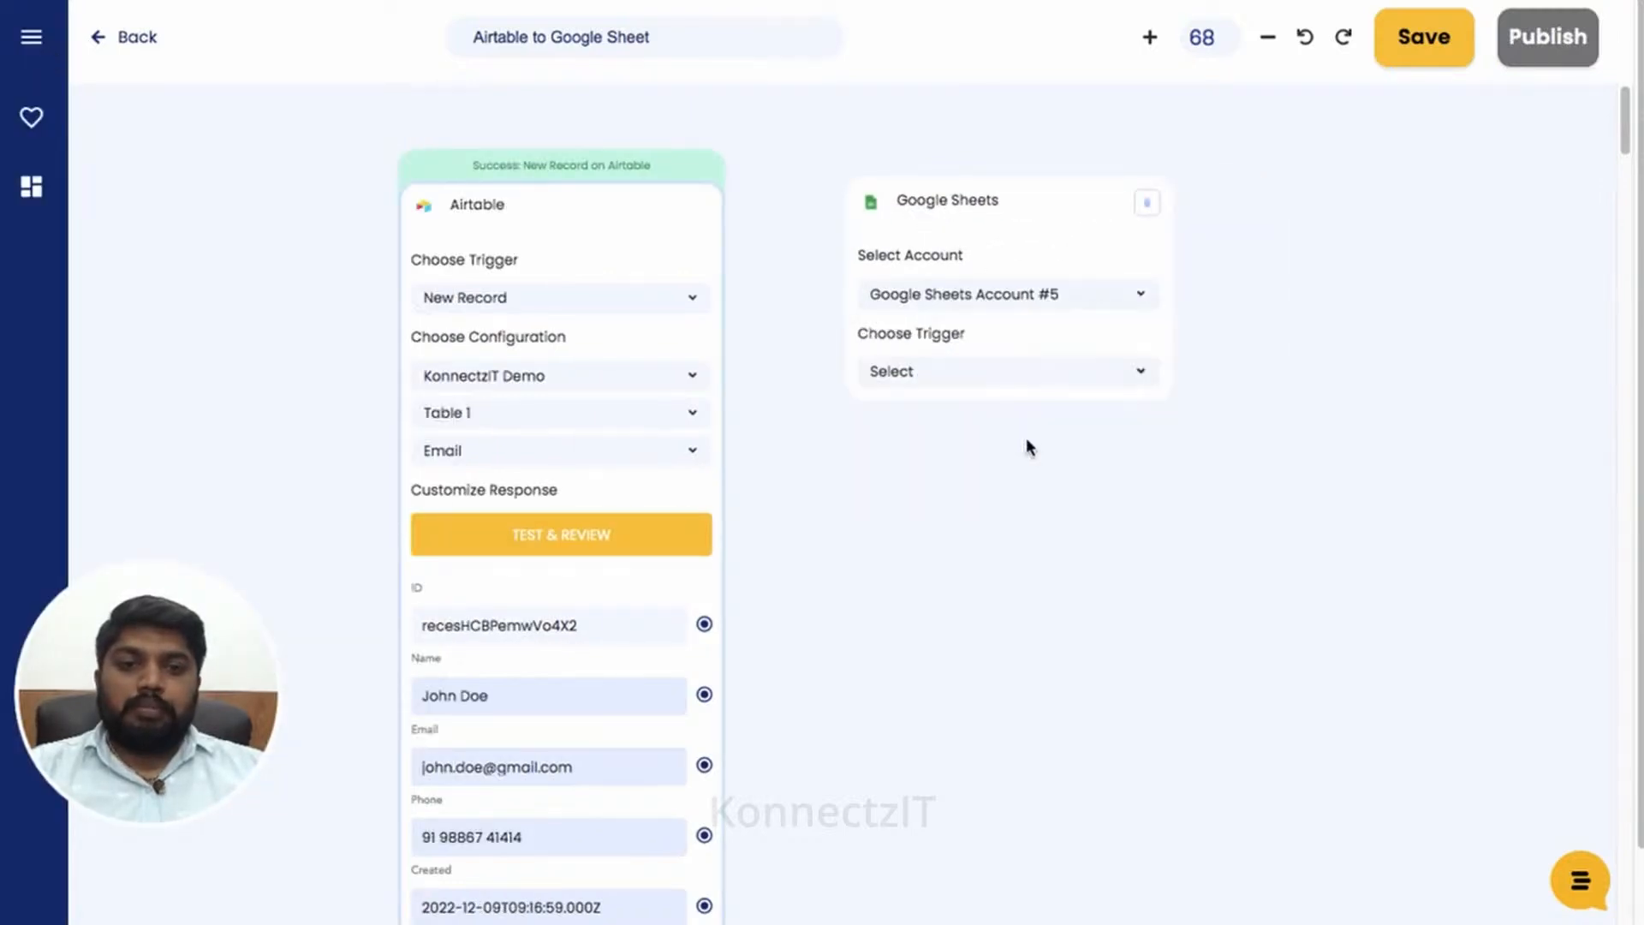
left_click(1017, 377)
scroll(1028, 503, "down", 2)
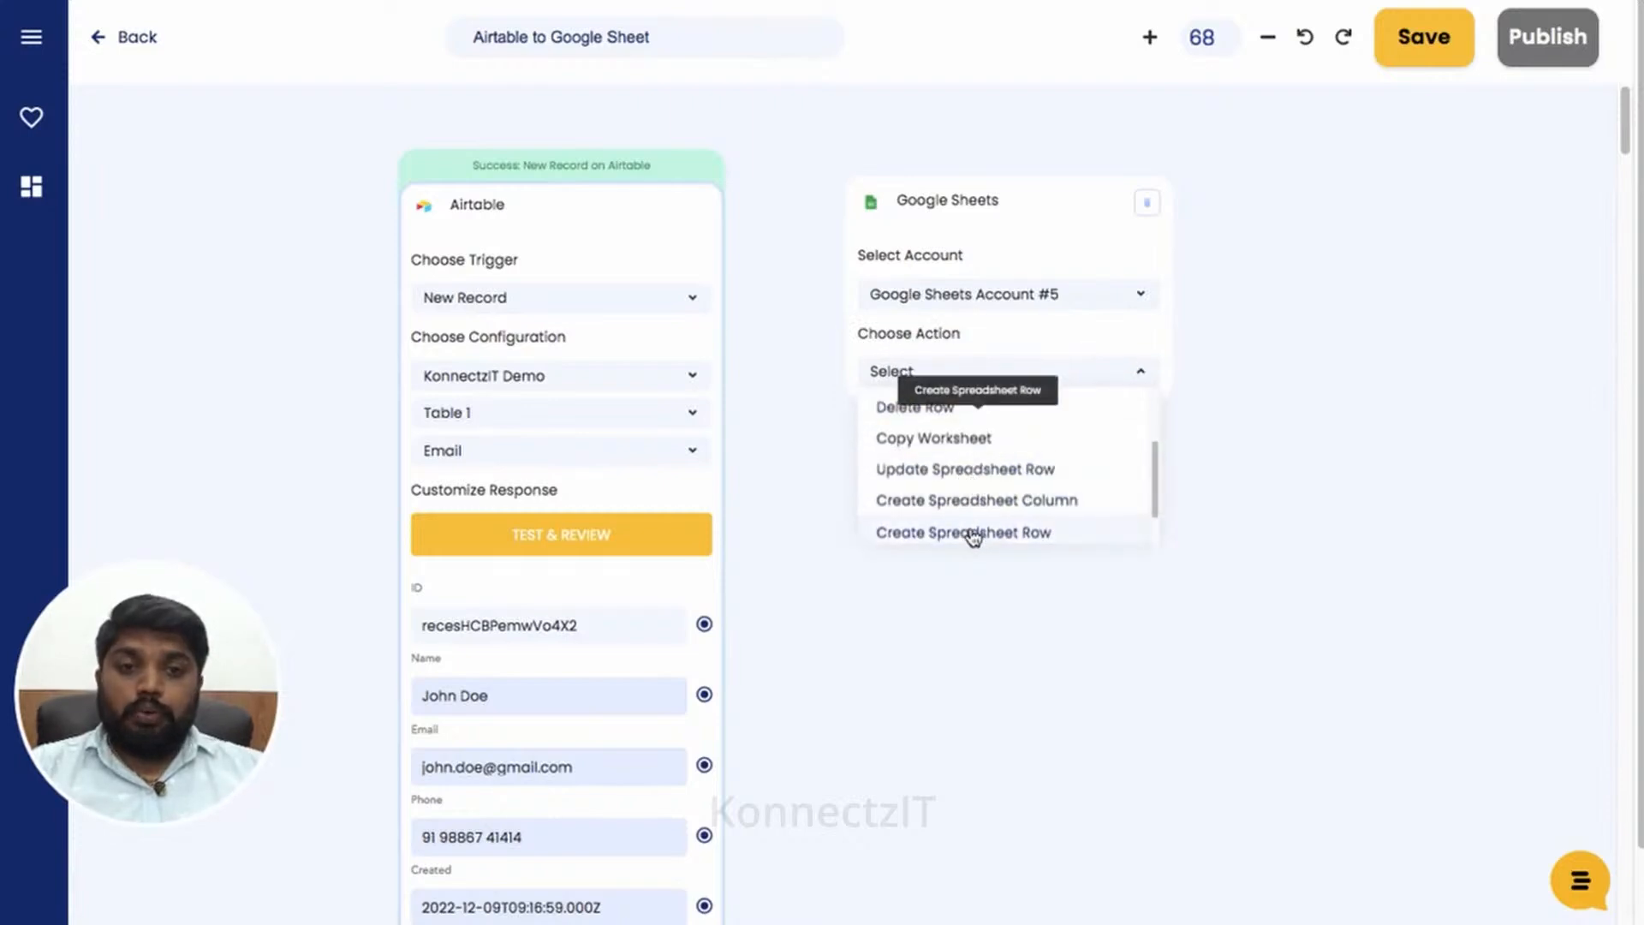
left_click(974, 534)
left_click(984, 448)
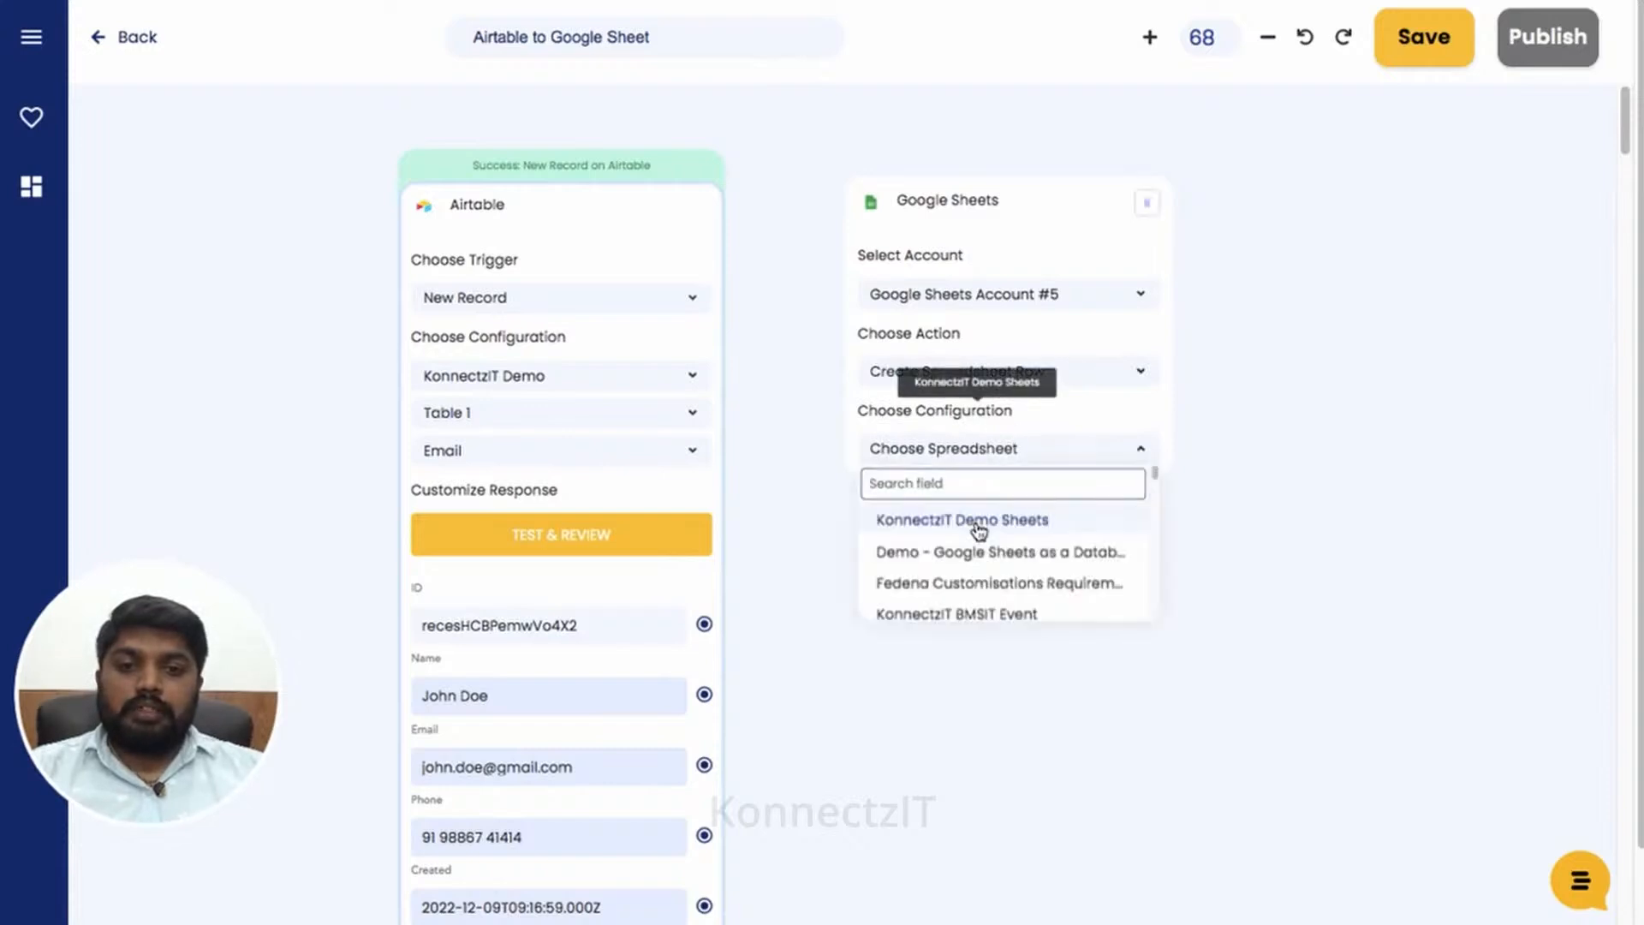
left_click(979, 520)
left_click(978, 505)
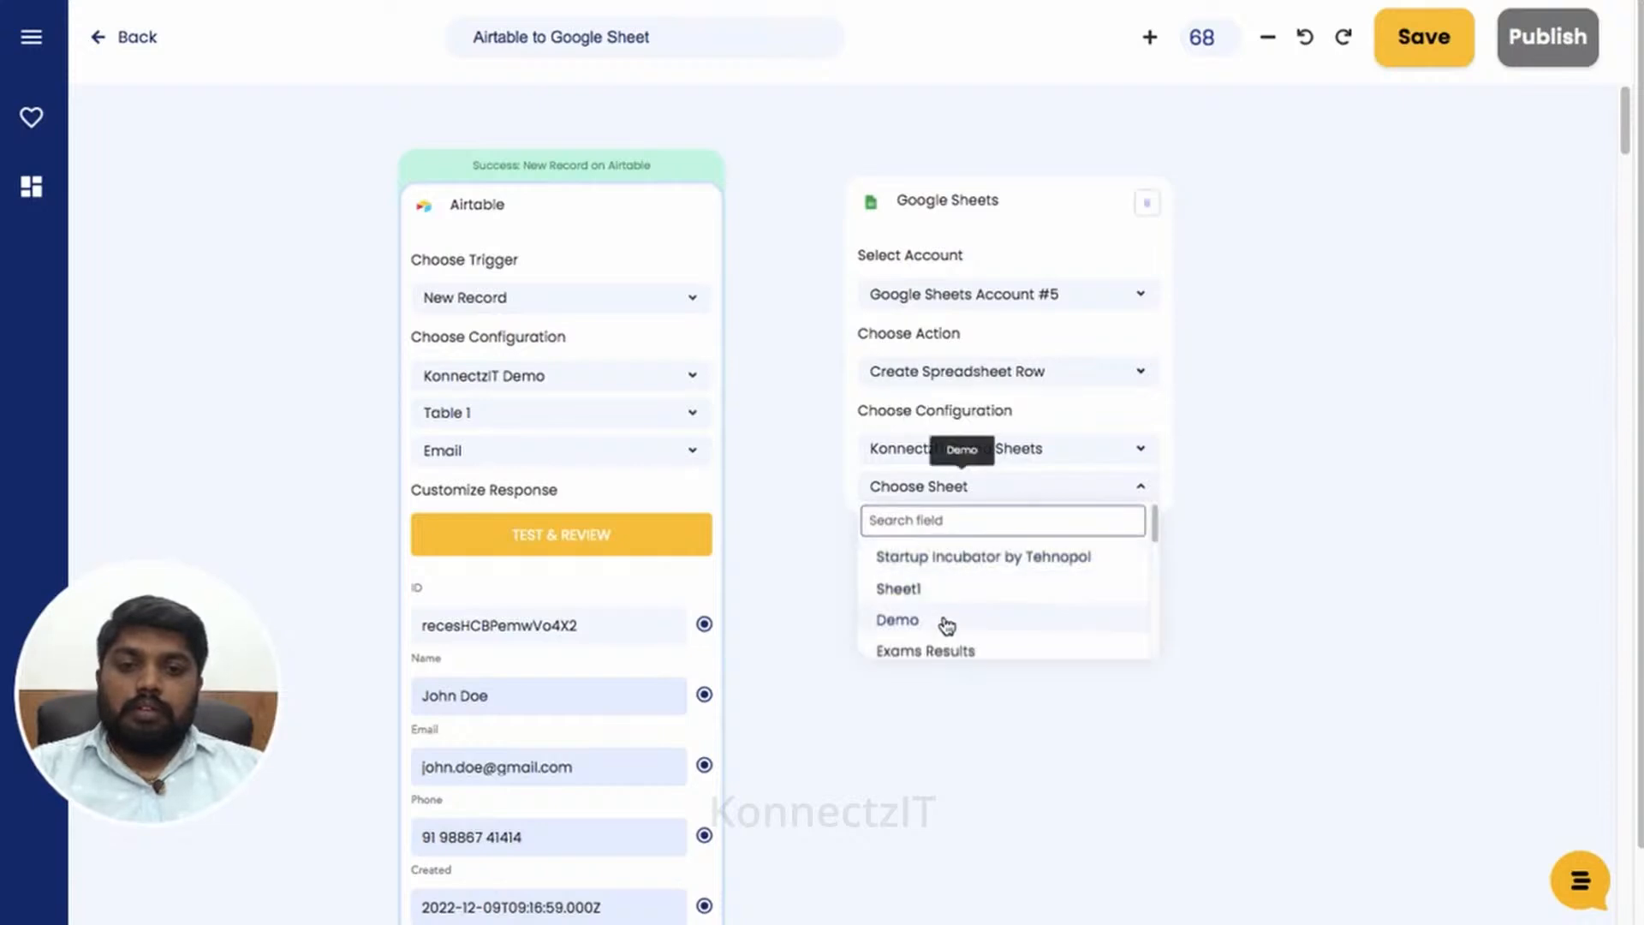
left_click(945, 622)
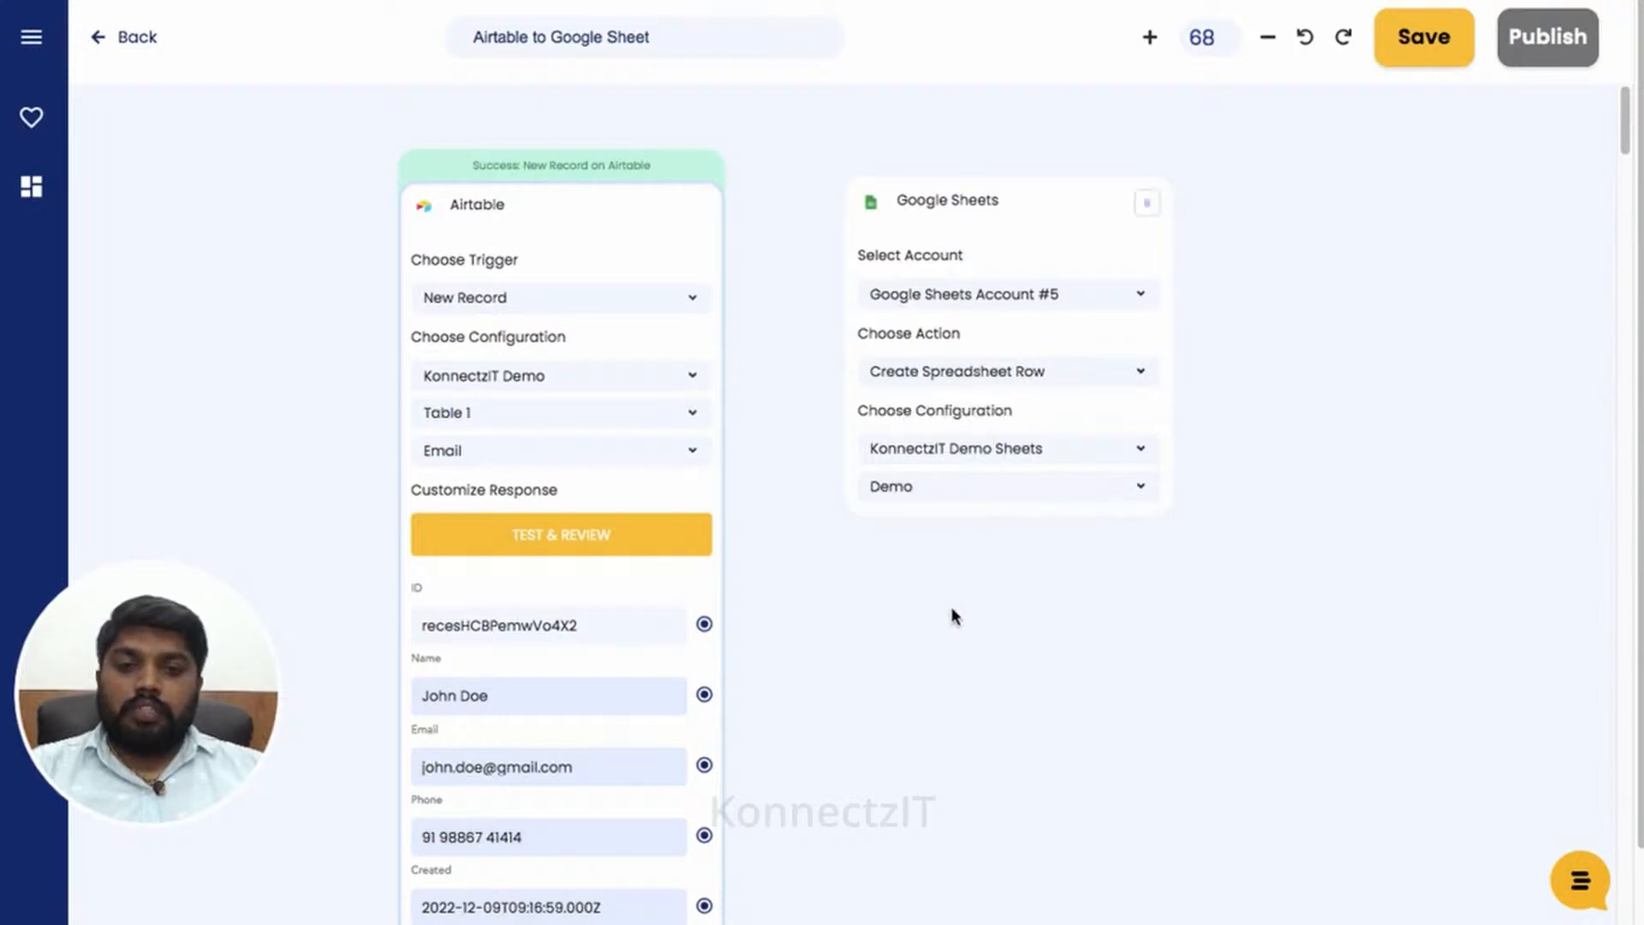
- Link Airtable Name, Email, Phone and Created to the matching Sheets columns, then test the step
scroll(948, 613, "down", 3)
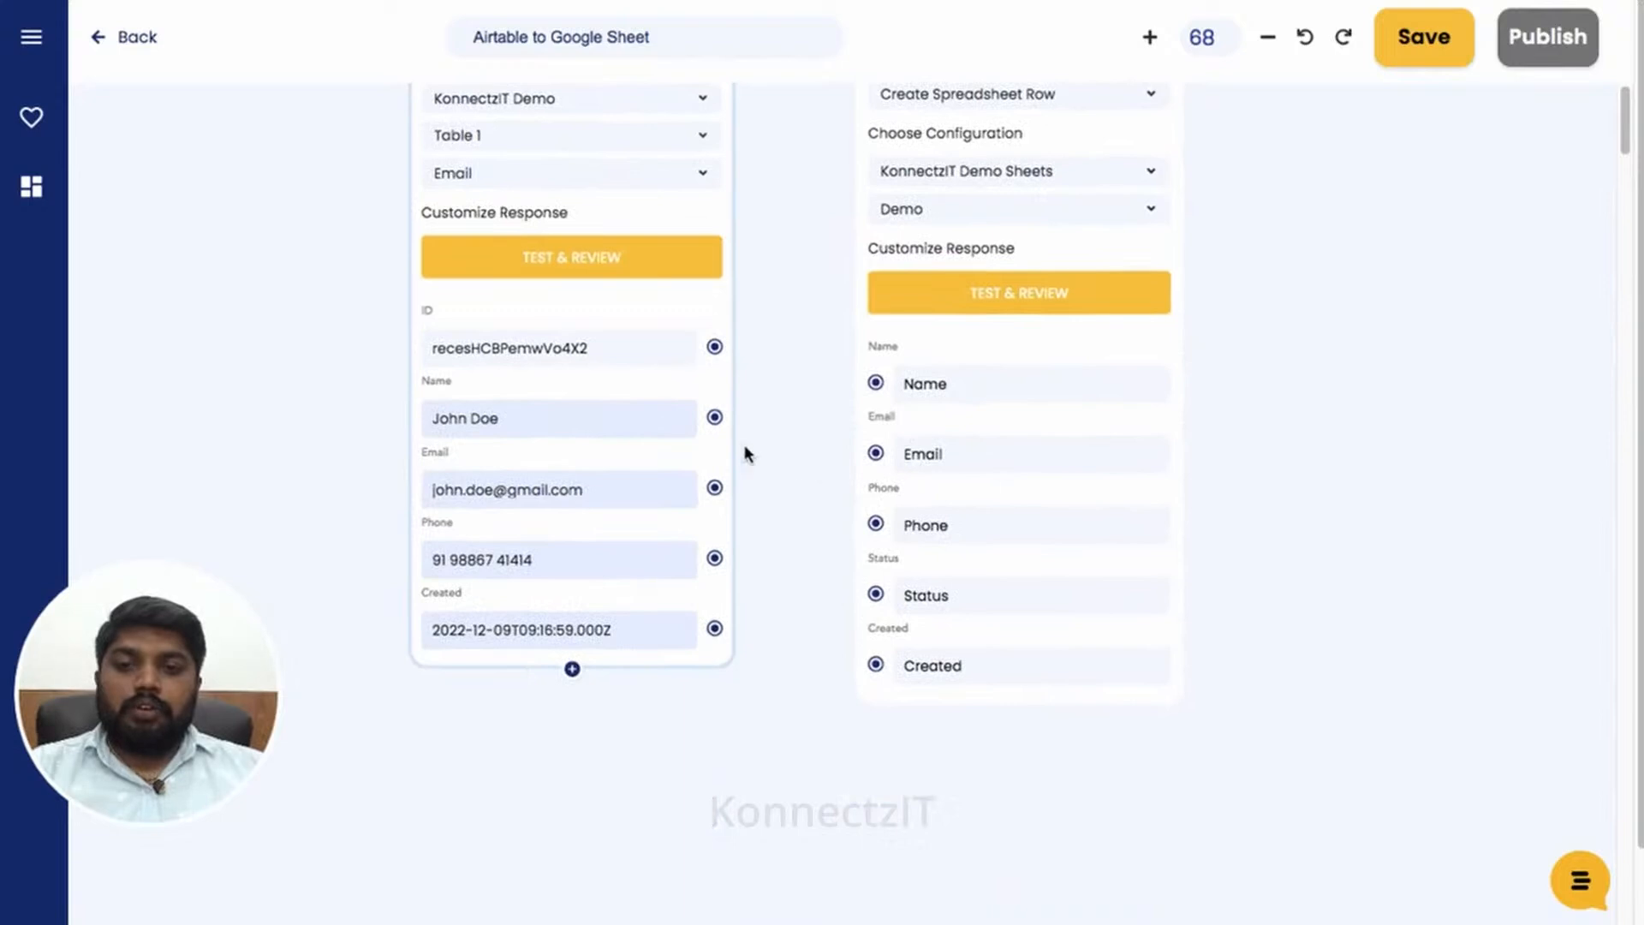
left_click_drag(715, 417, 873, 390)
left_click_drag(718, 492, 875, 453)
left_click_drag(717, 558, 875, 522)
left_click_drag(715, 630, 875, 665)
left_click_drag(1421, 462, 1438, 591)
left_click(1034, 557)
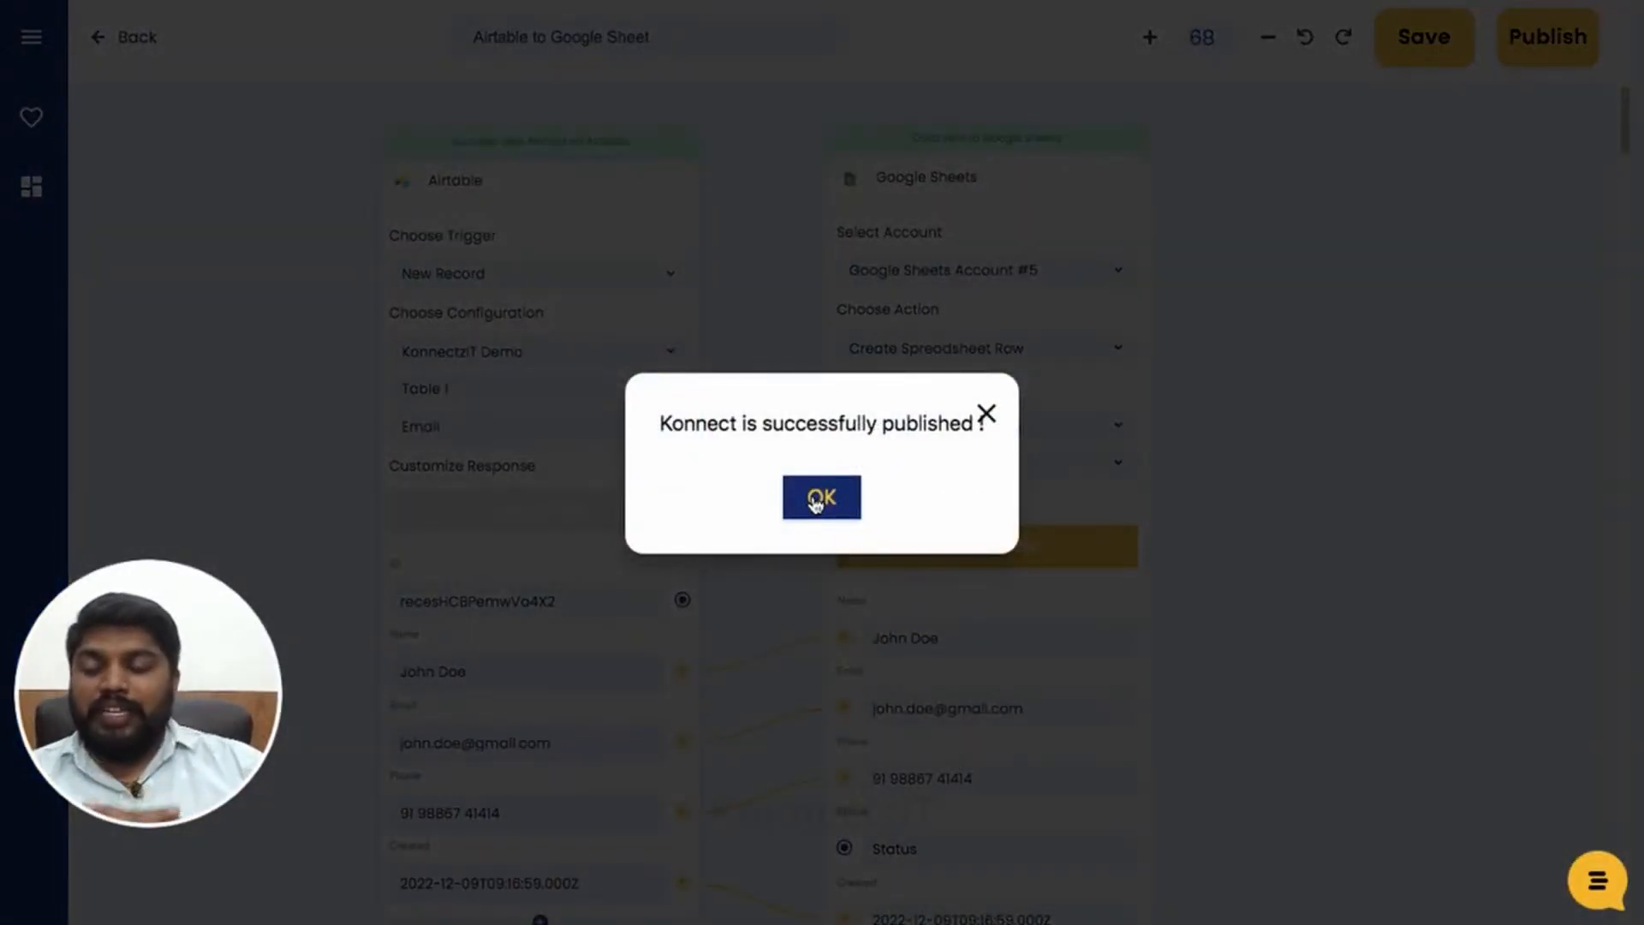
- Dismiss the publish confirmation and switch to the Airtable KonnectzIT Demo base
left_click(816, 504)
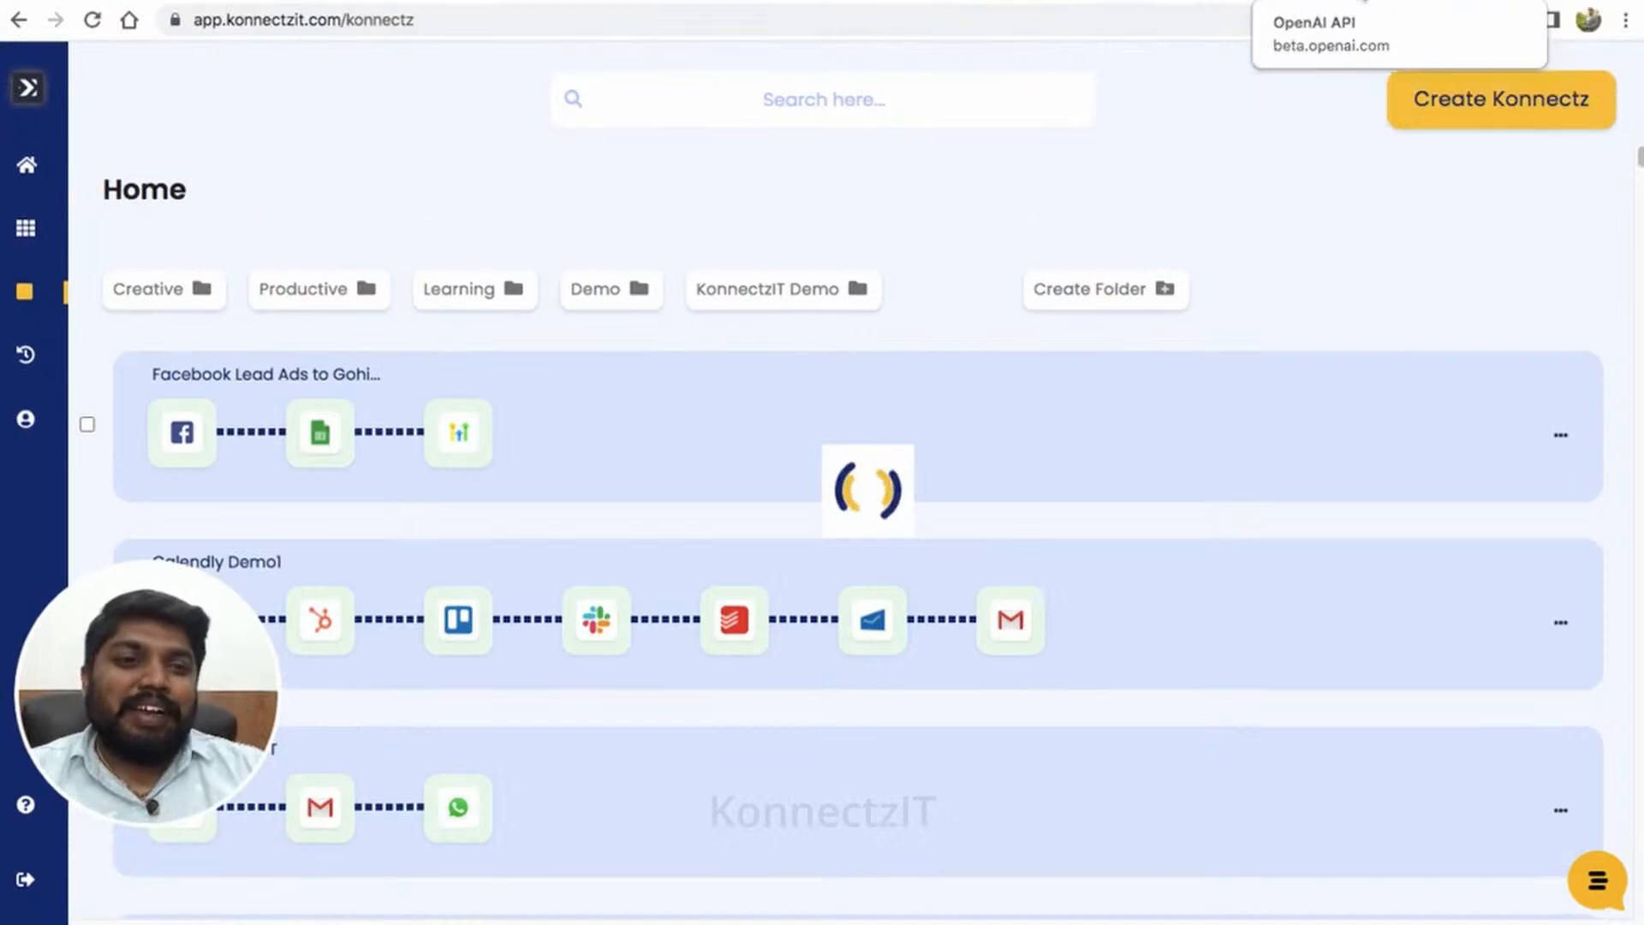
left_click(1364, 2)
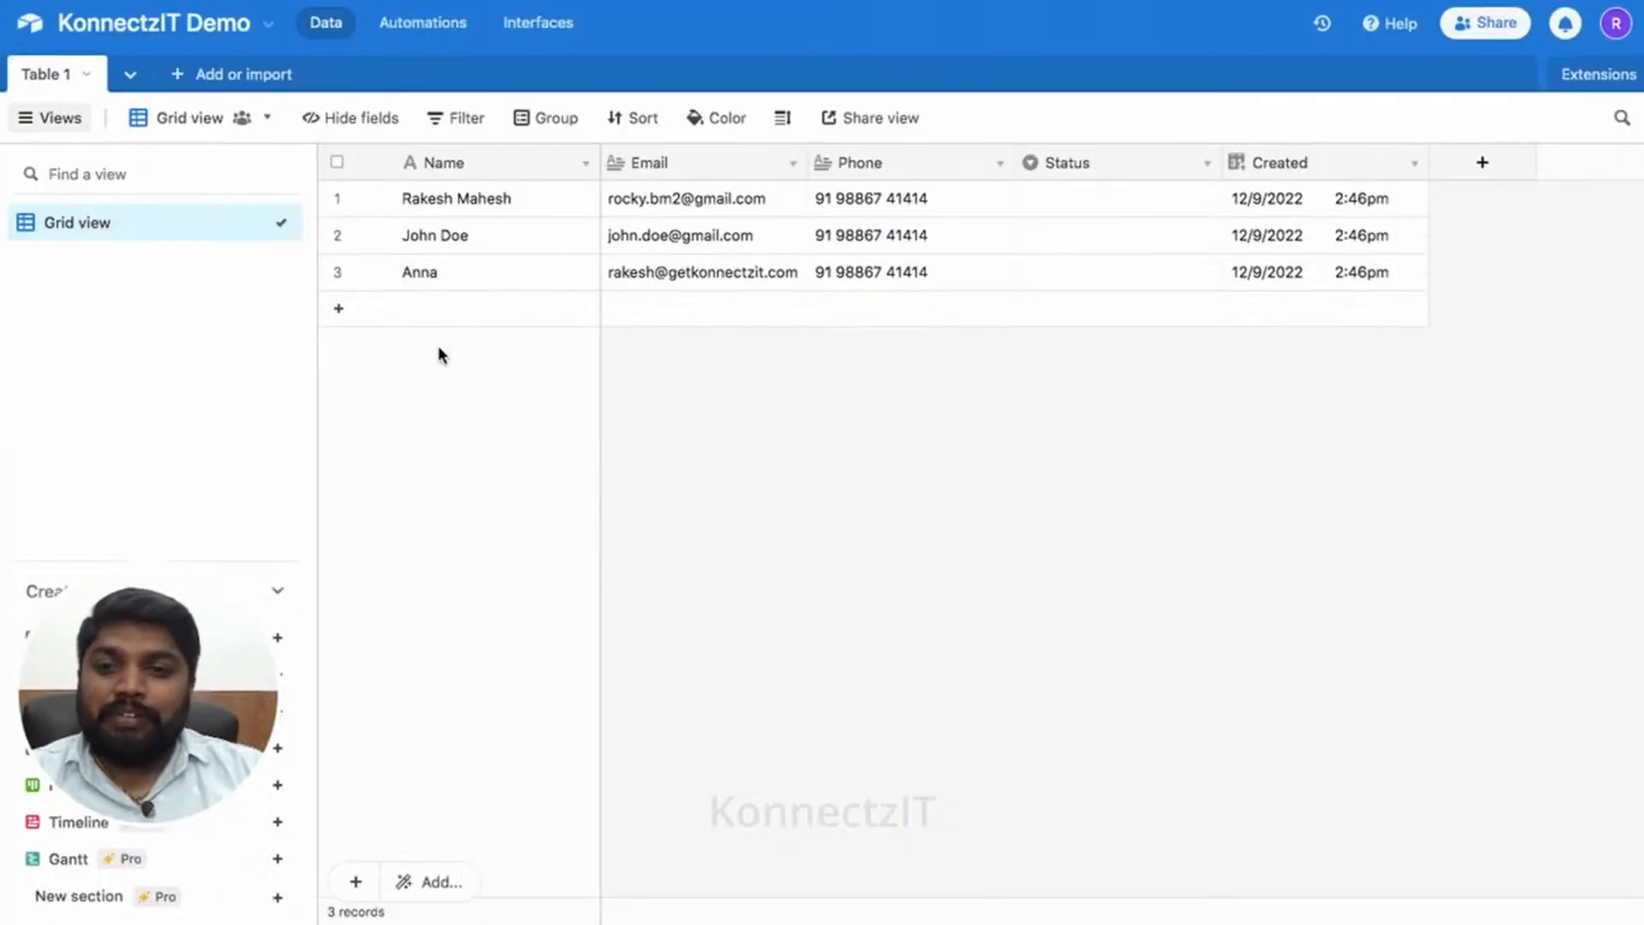
- Add a new Table 1 record with the contact's name, email address and phone number
left_click(340, 309)
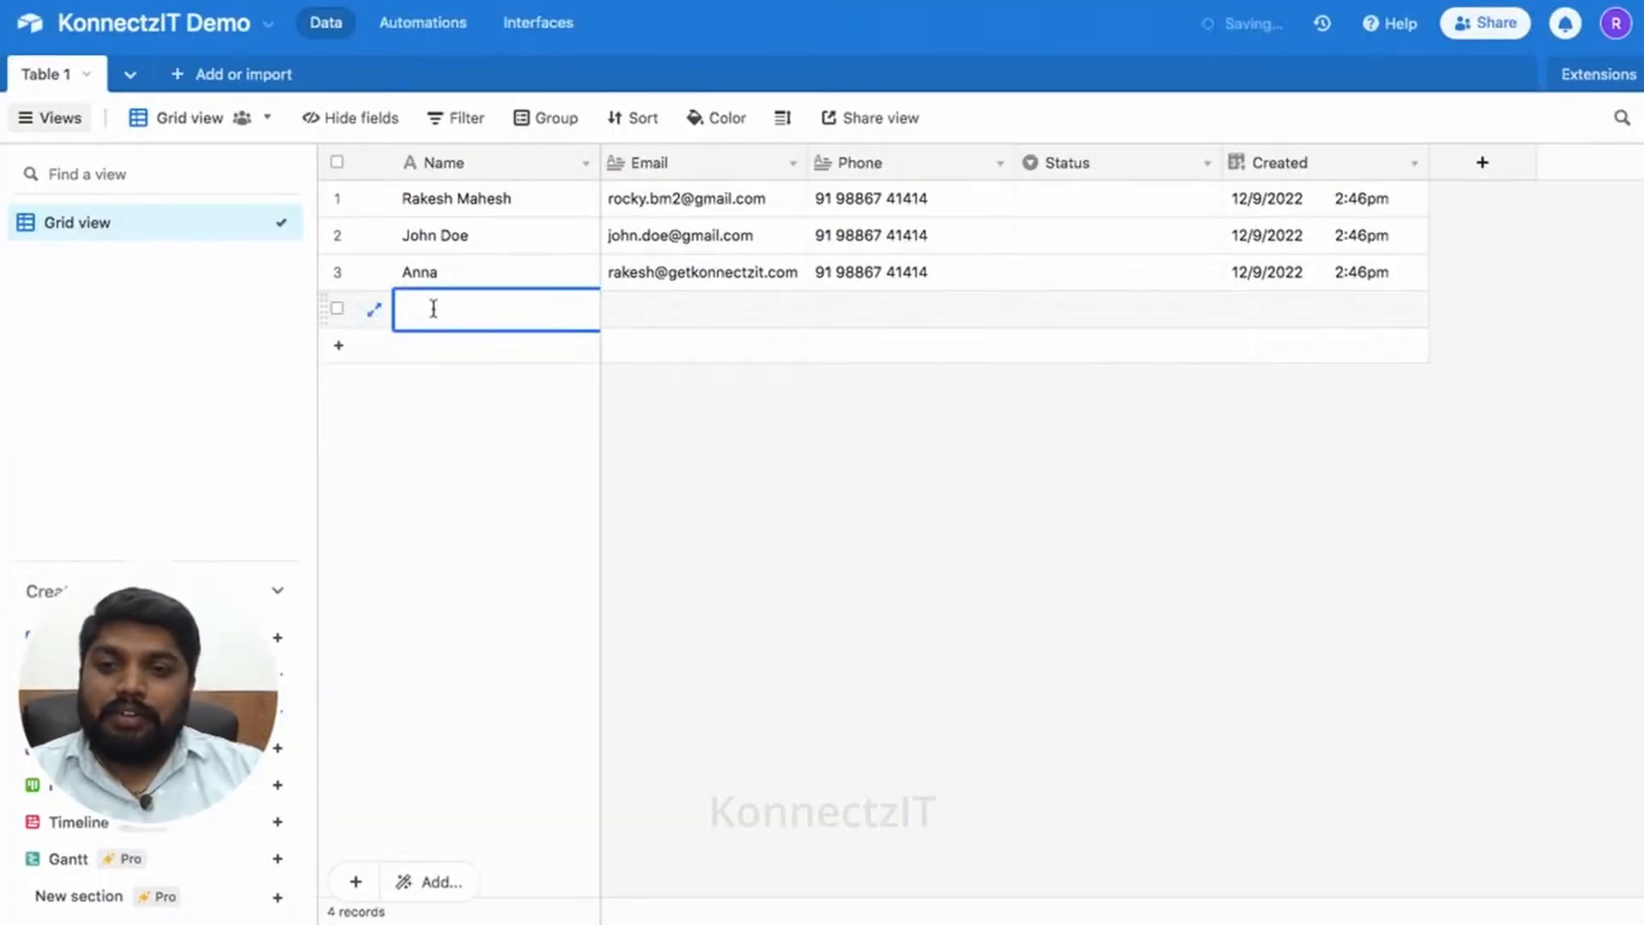
type("David")
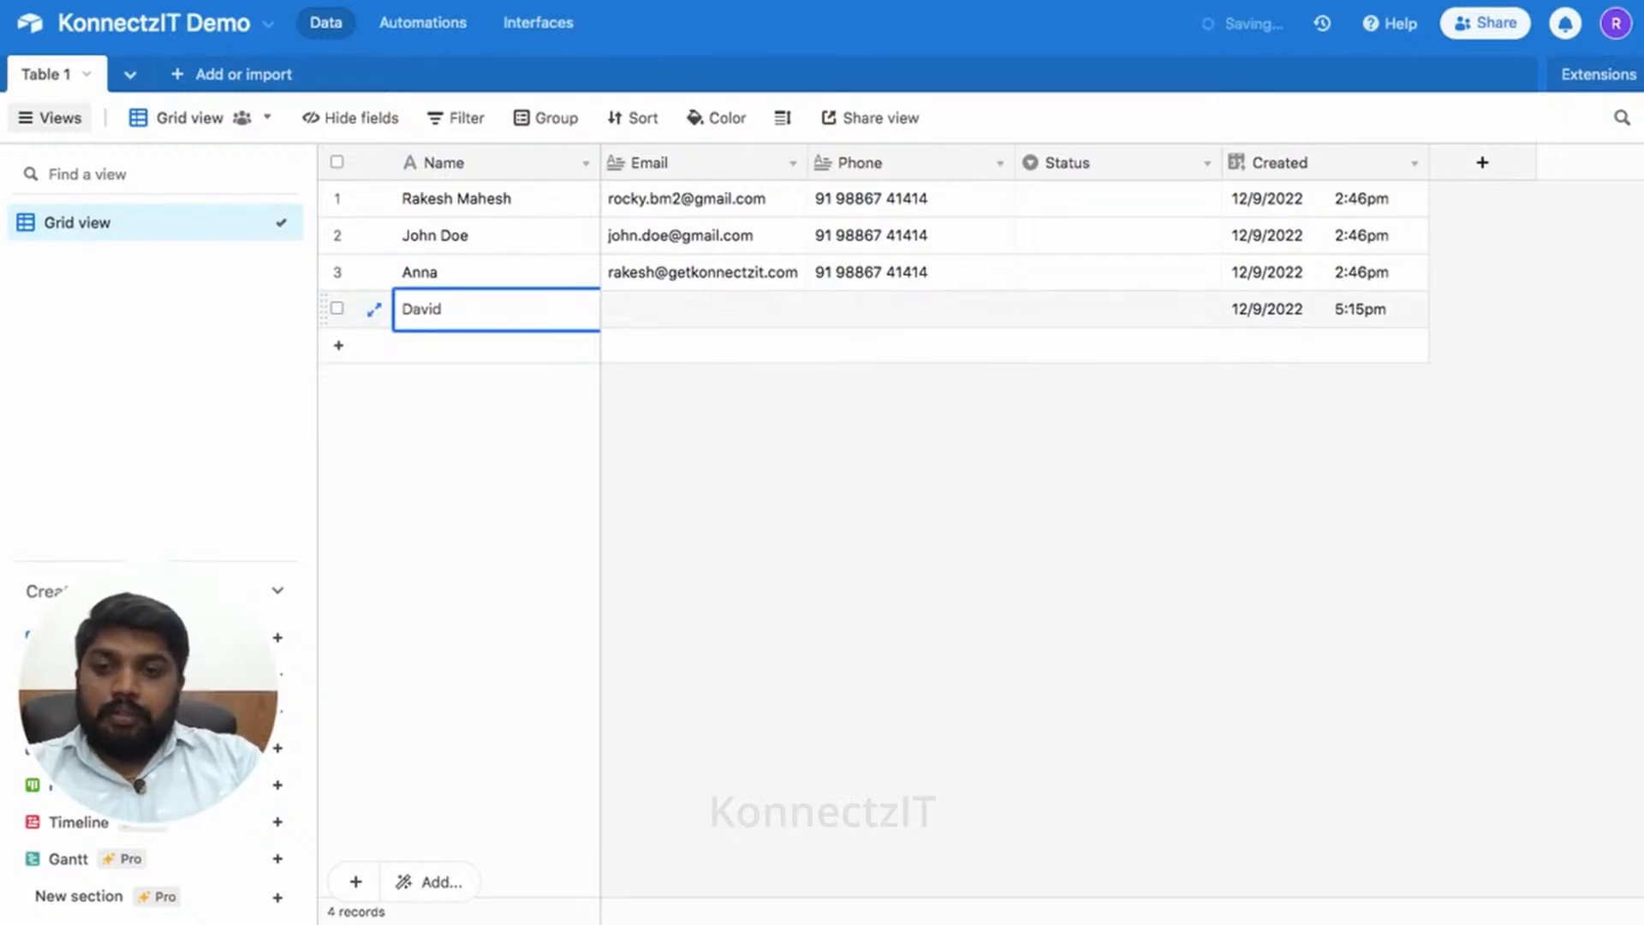
key("Tab")
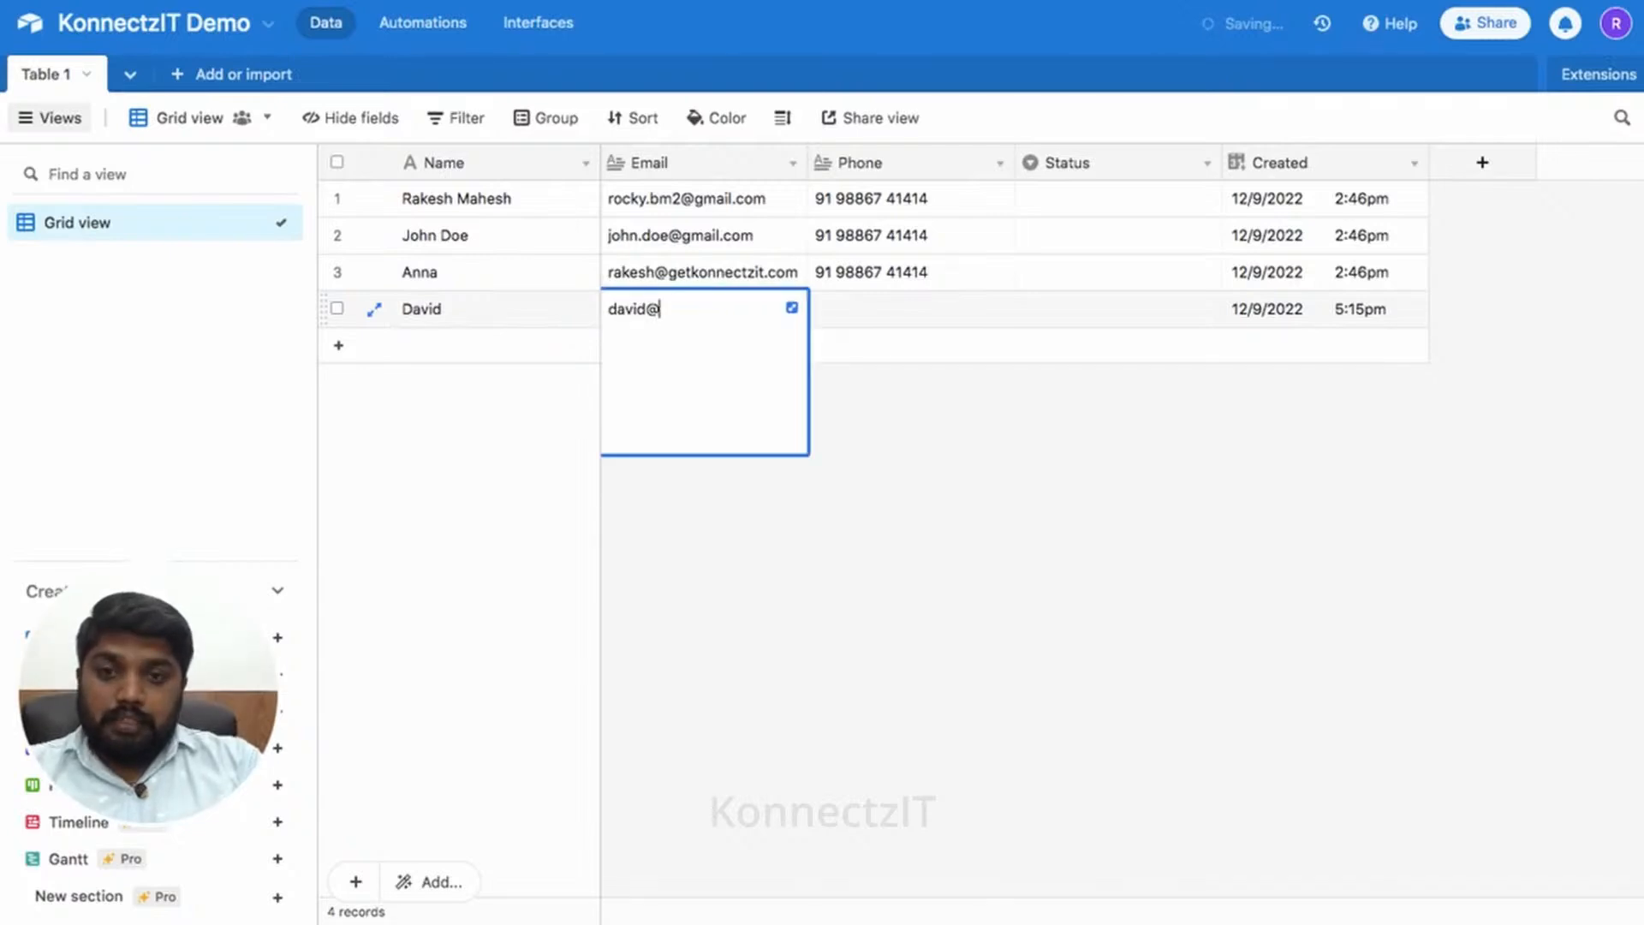
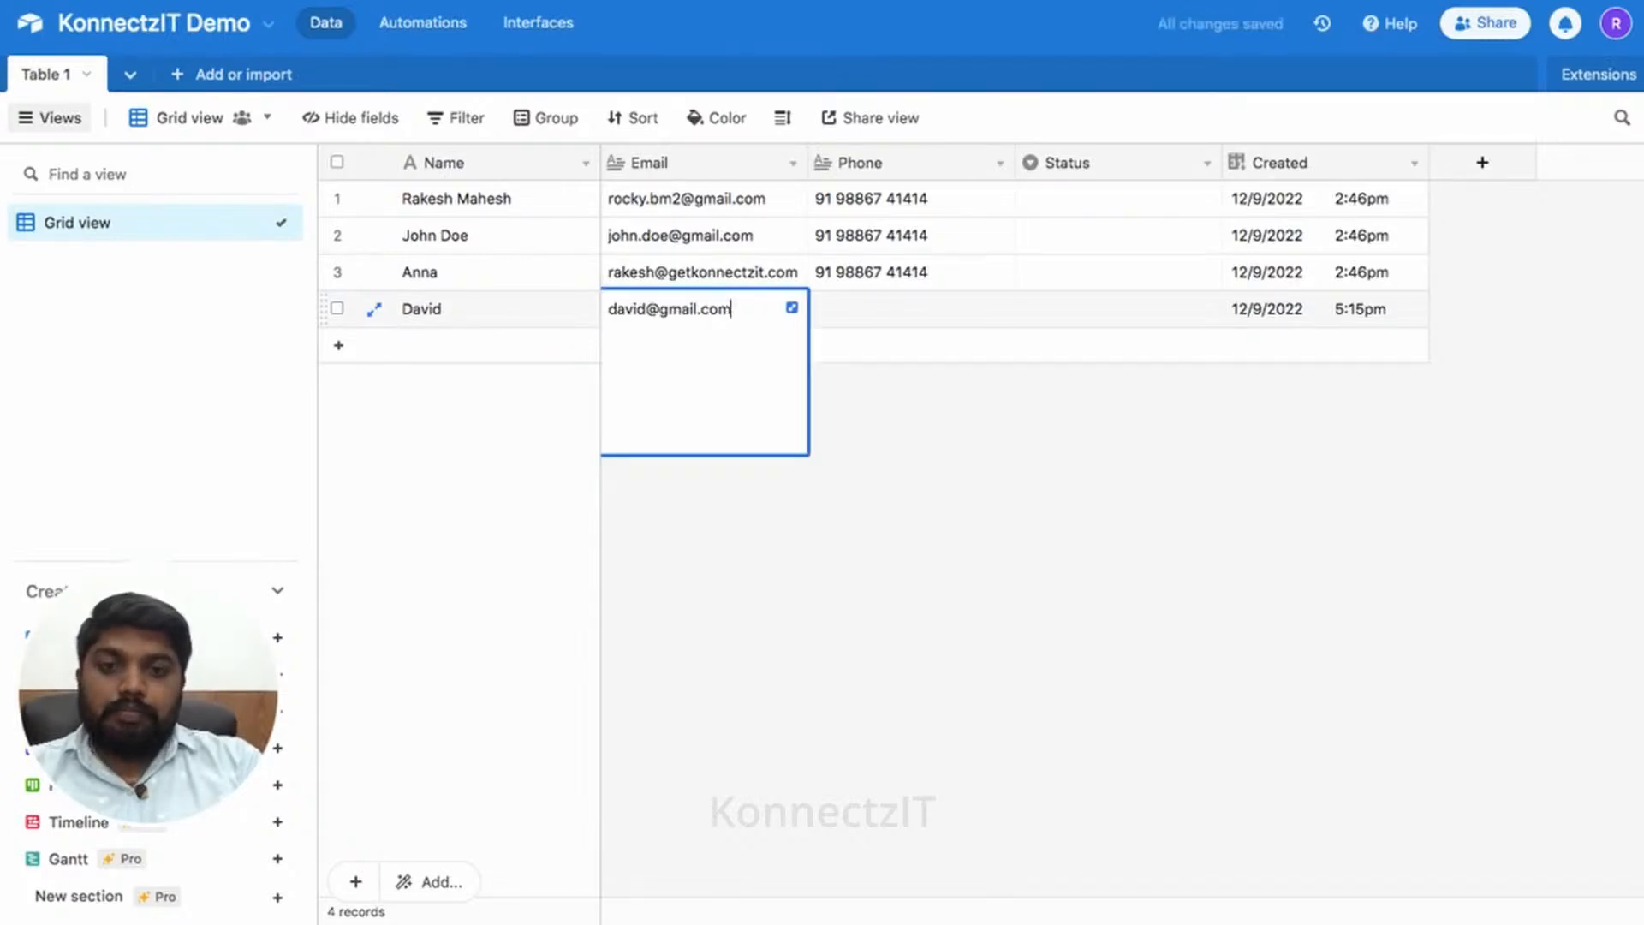
key("Tab")
type("91")
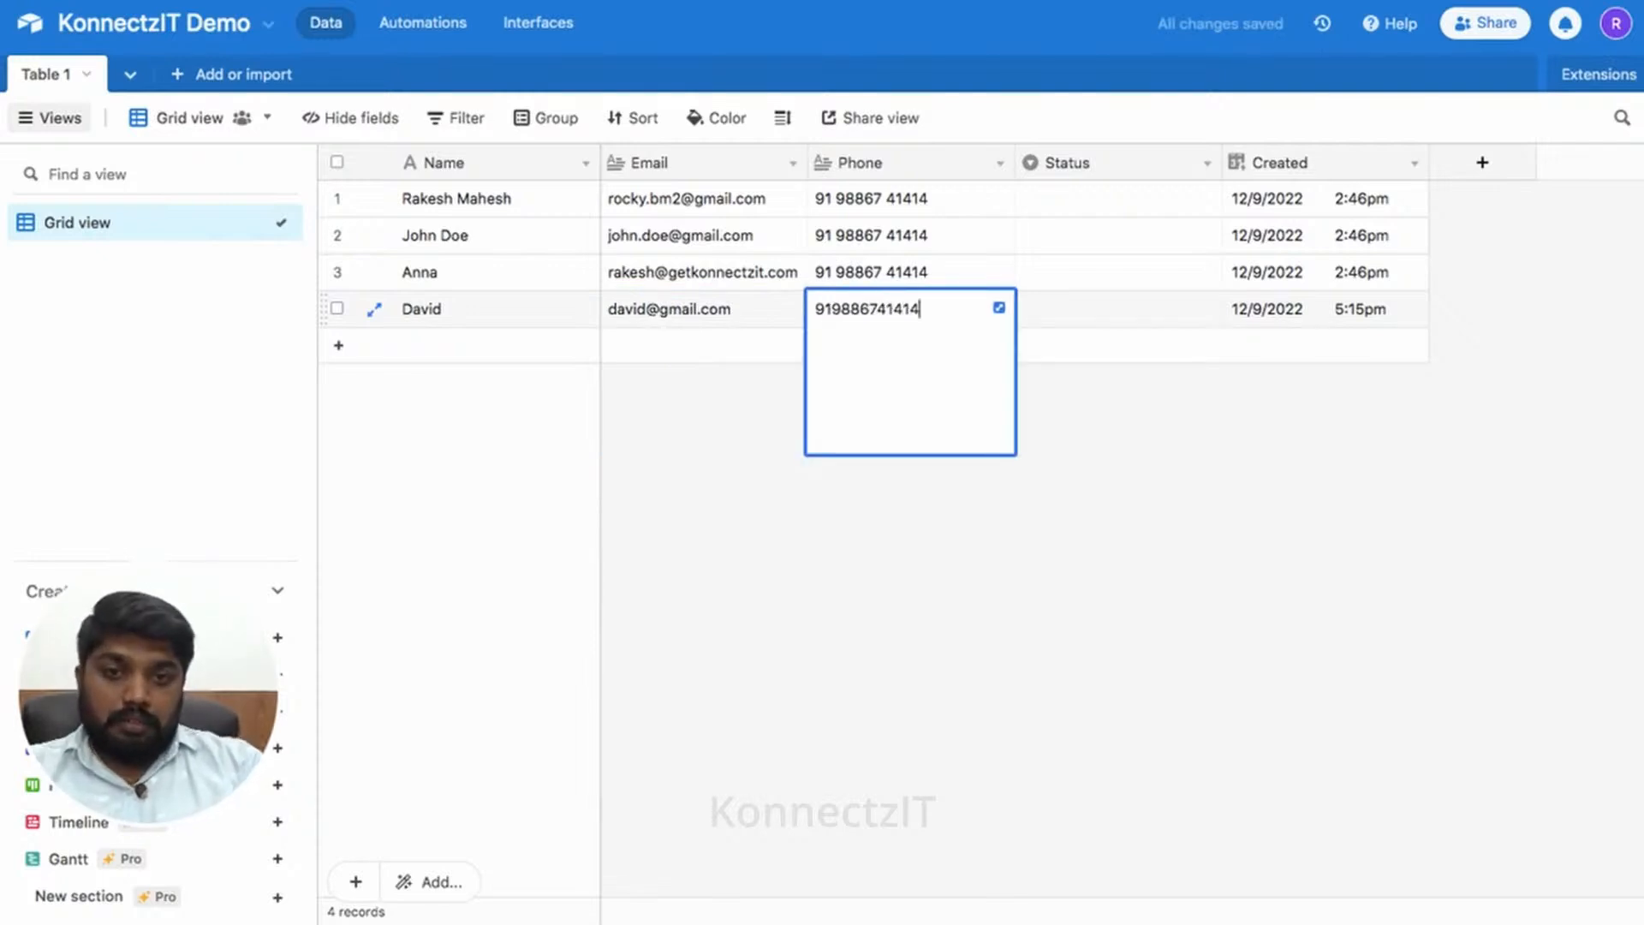
left_click(664, 341)
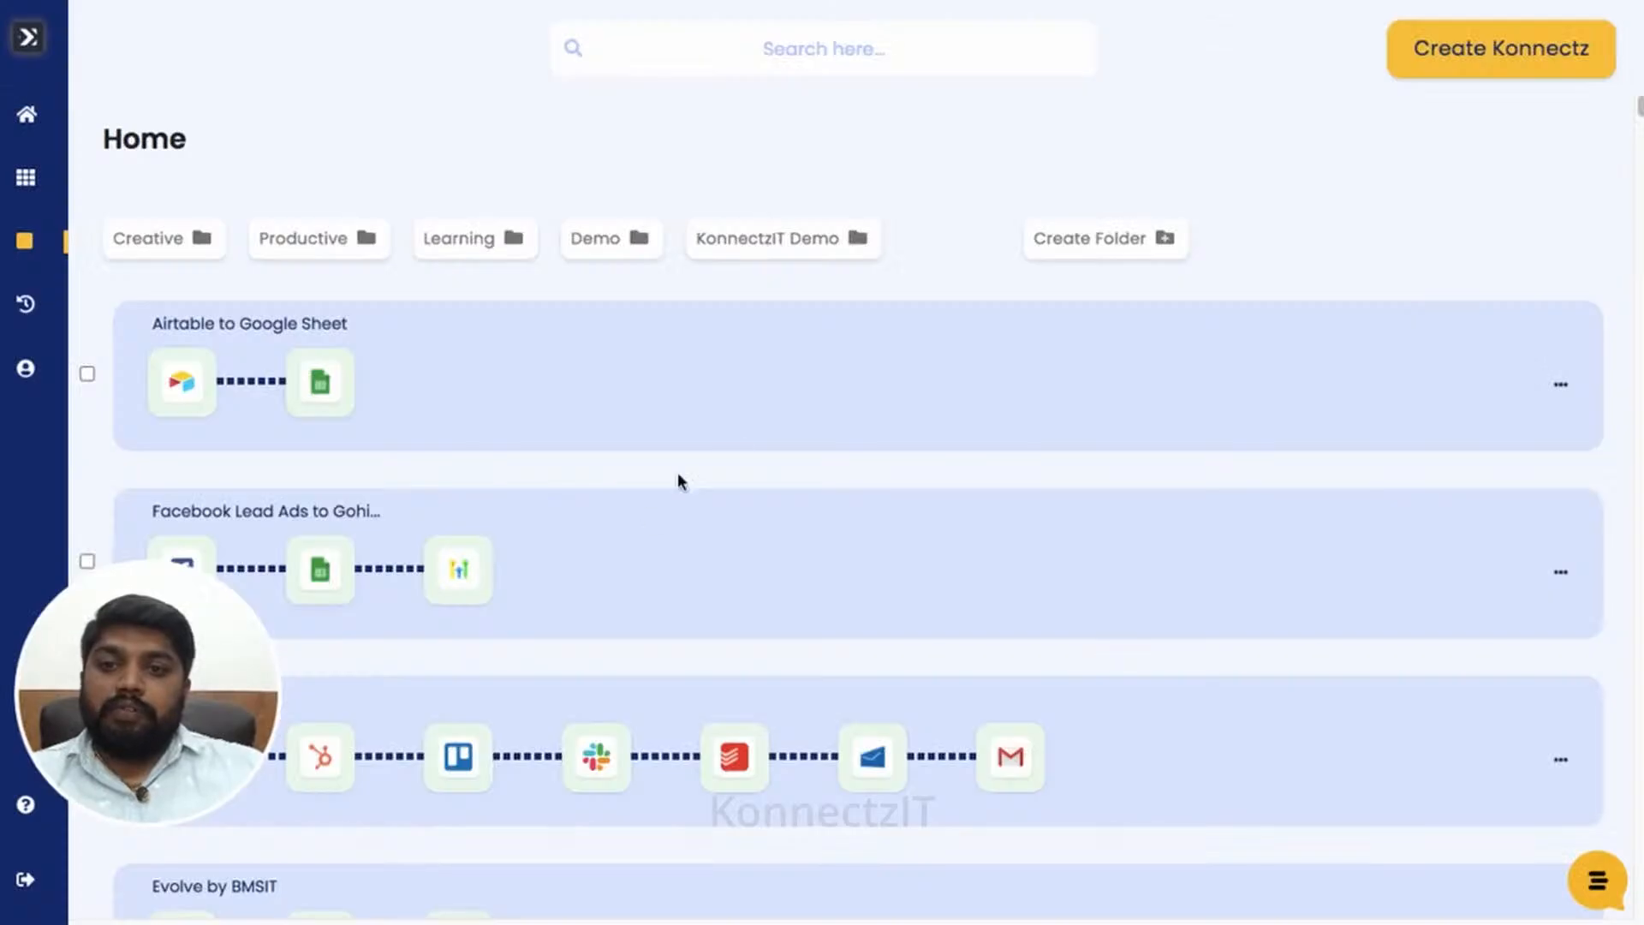
- Expand the Airtable to Google Sheet card on the Home list to reveal its details
left_click(732, 370)
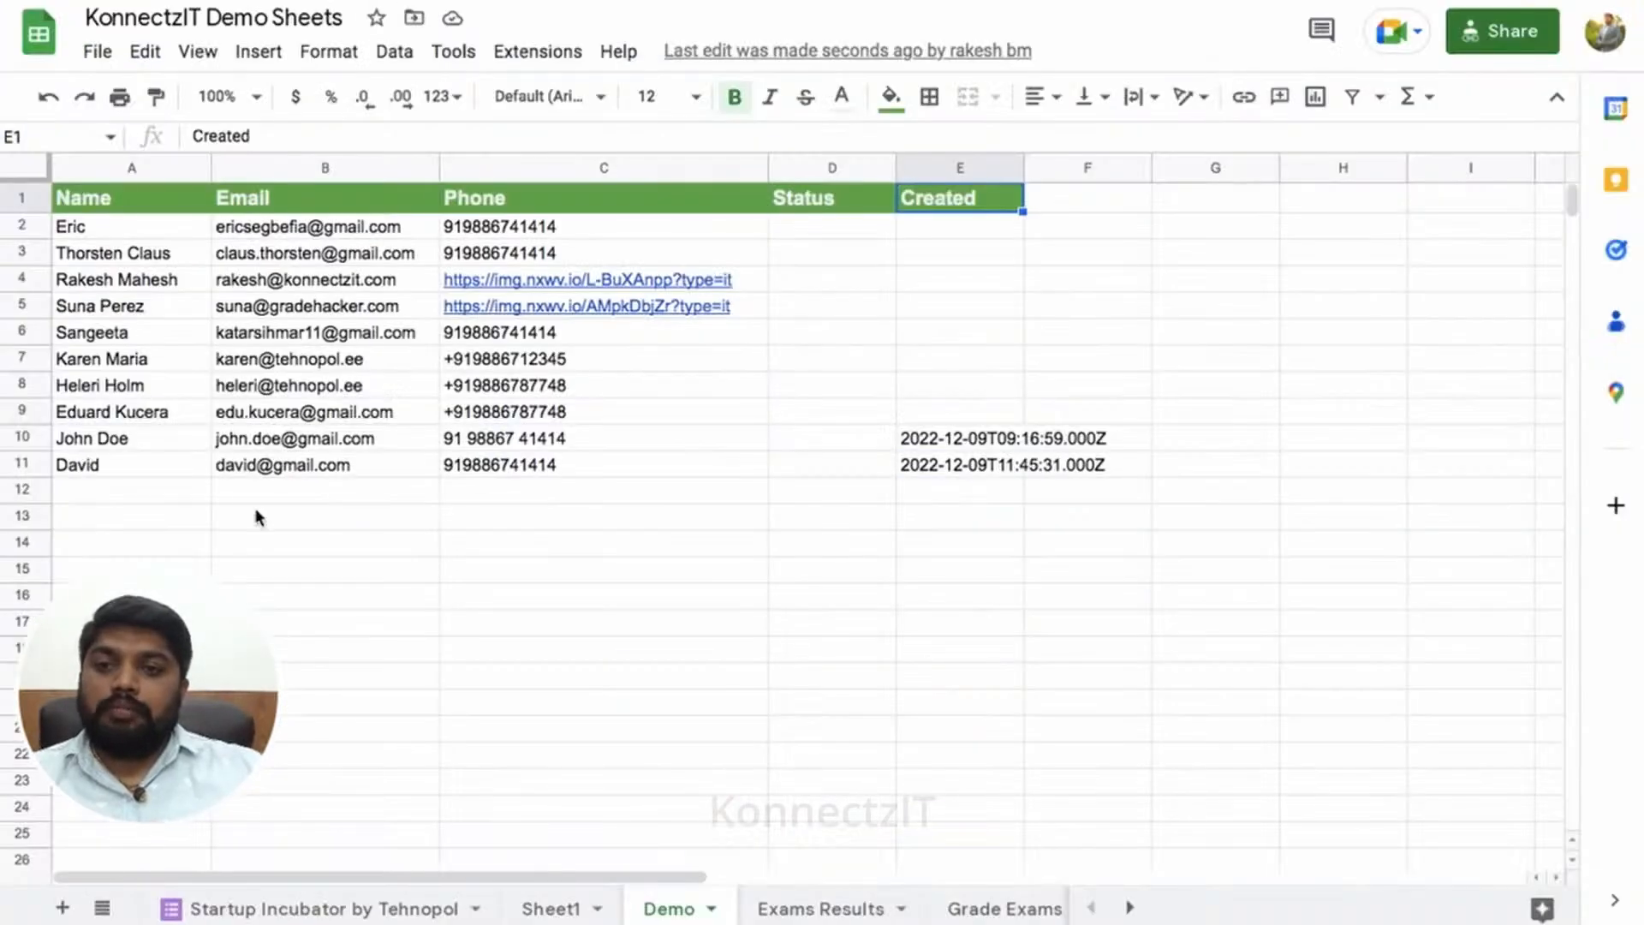
- Inspect row 11's name, email, phone and Created timestamp in the Demo sheet
left_click(146, 464)
left_click(257, 468)
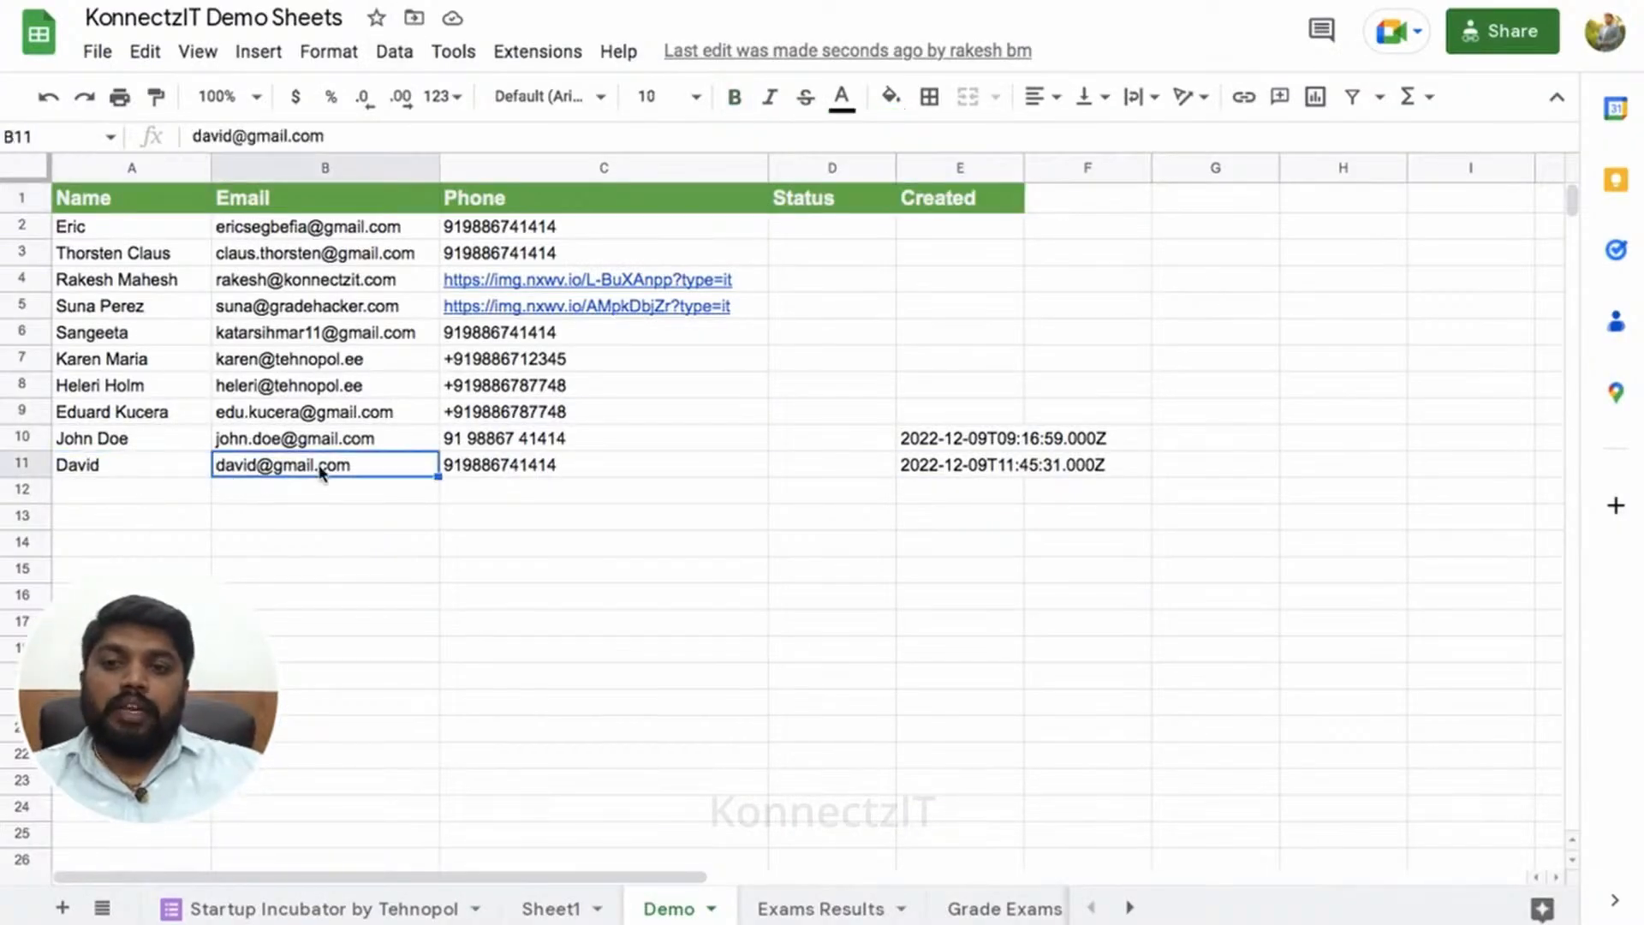
left_click(497, 469)
left_click(968, 467)
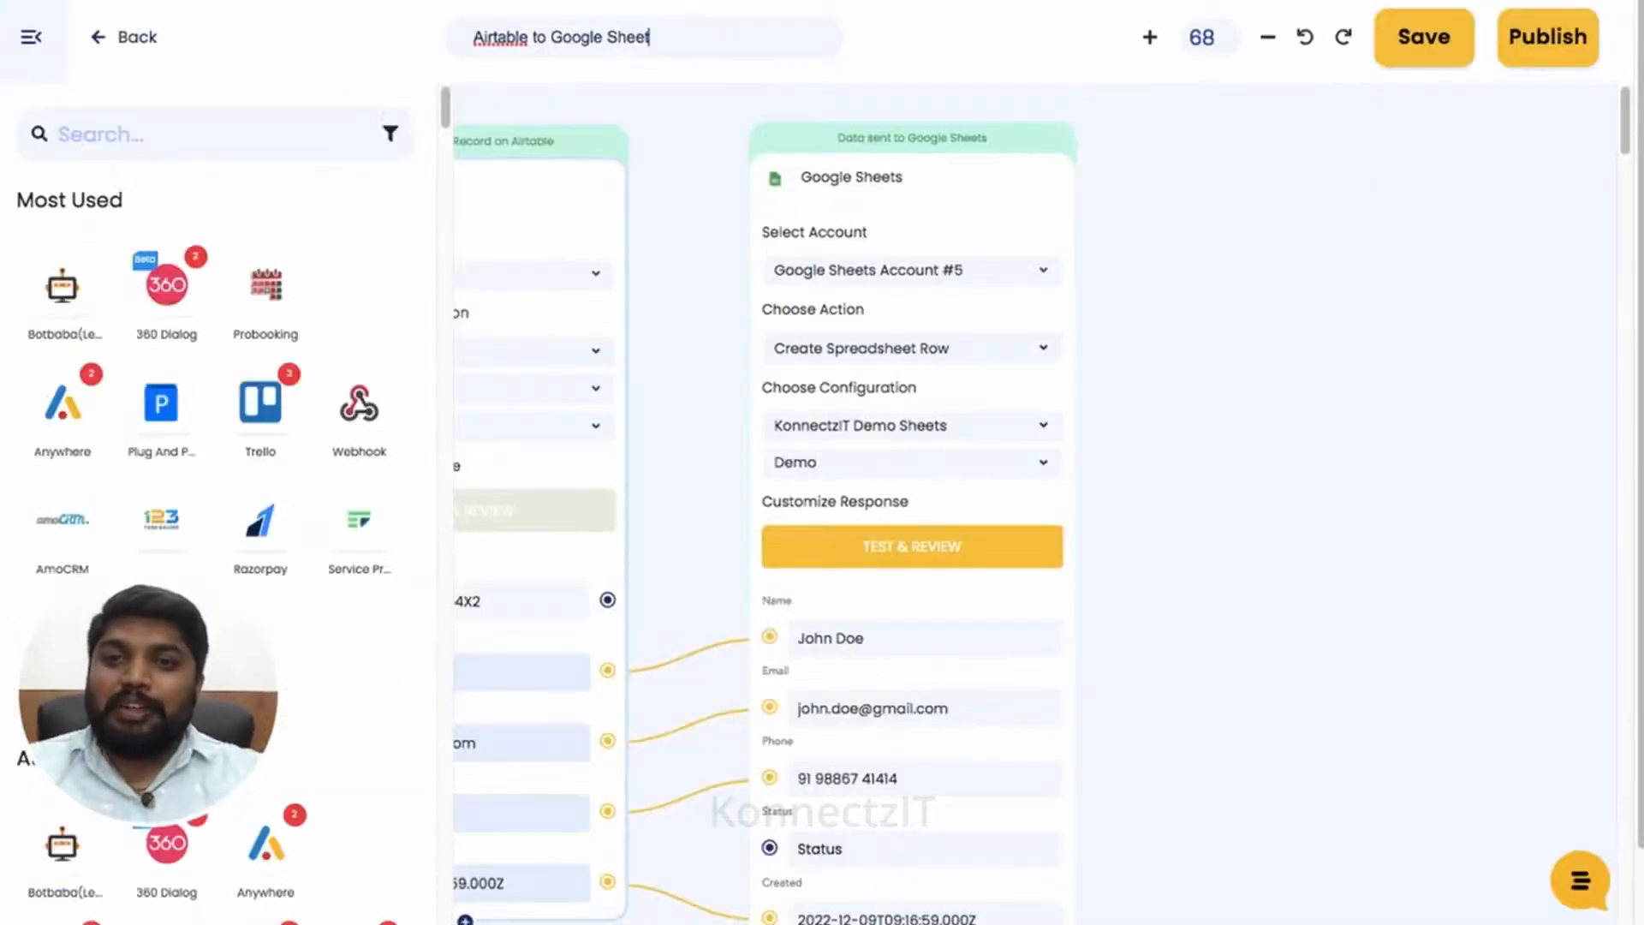
- Collapse the app list, zoom the flow to 73, and center the Airtable and Sheets cards
left_click(35, 45)
scroll(275, 289, "up", 1)
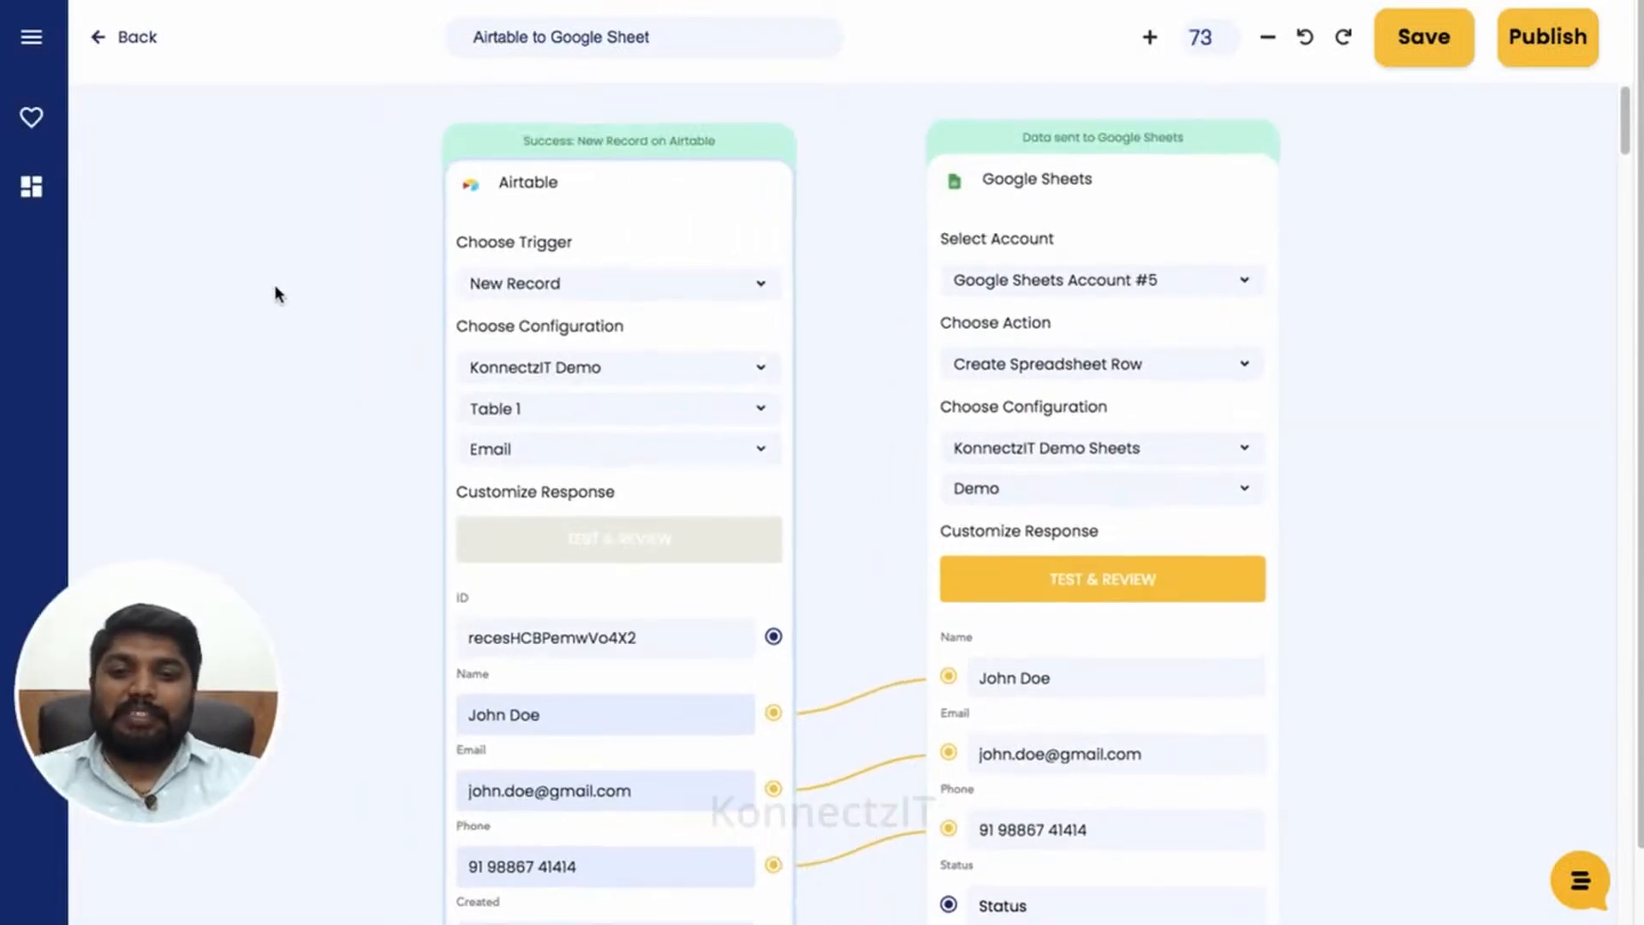
left_click_drag(206, 306, 201, 302)
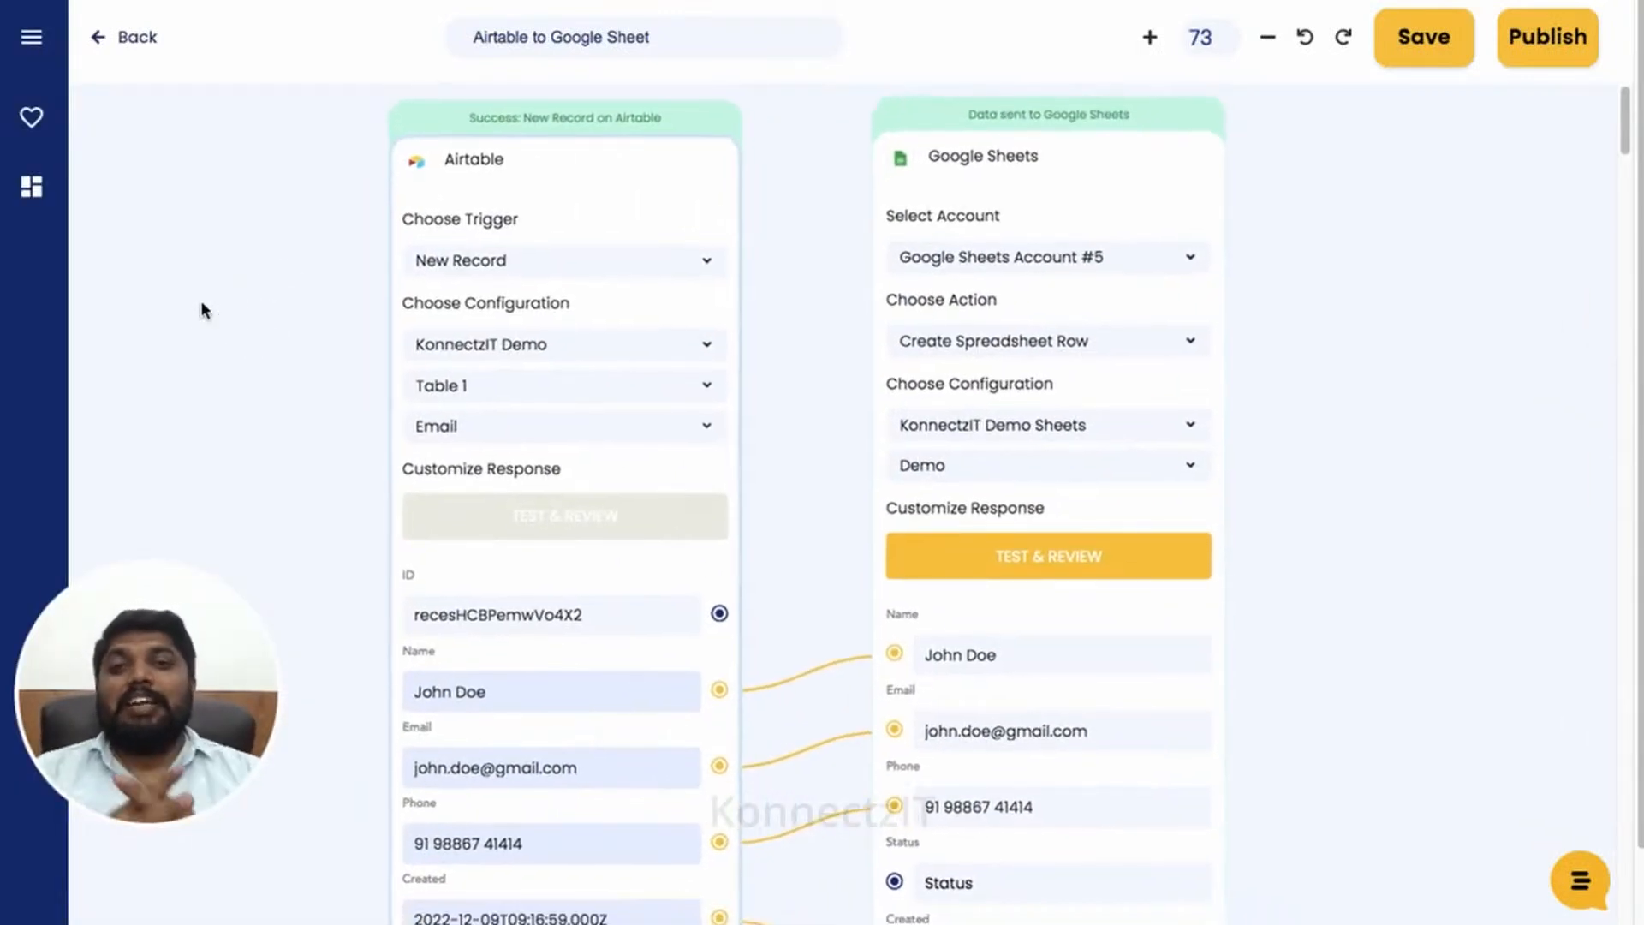